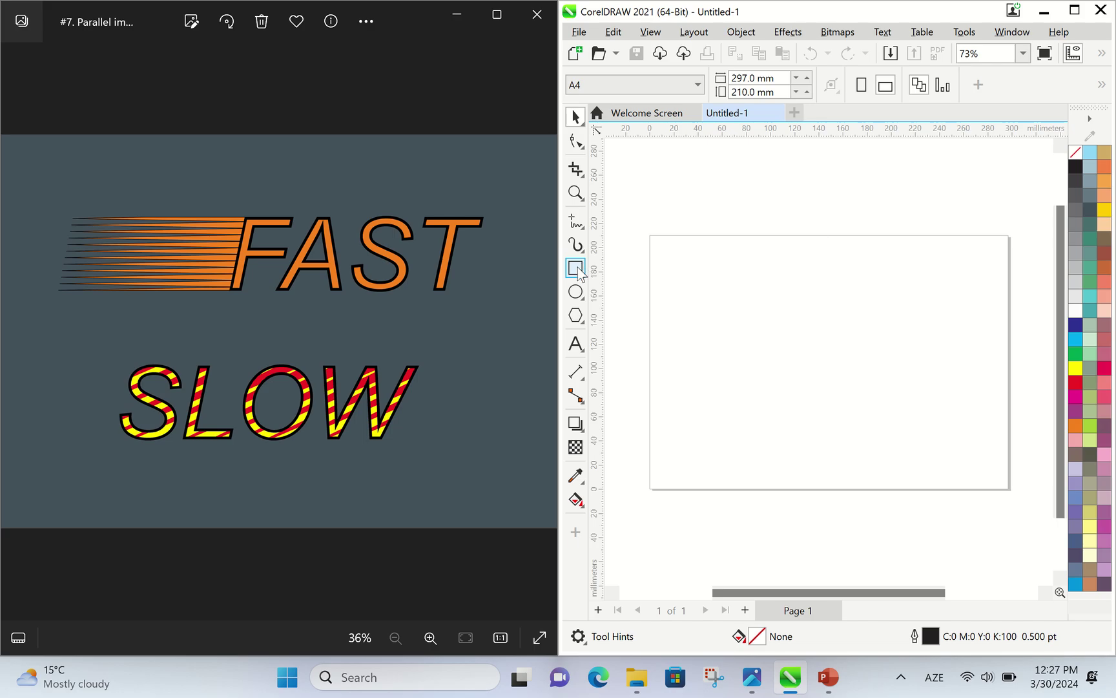
{"action": "double_click", "coordinate": [575, 272]}
{"action": "left_click_drag", "start_coordinate": [885, 312], "coordinate": [866, 399]}
{"action": "key", "text": "Delete"}
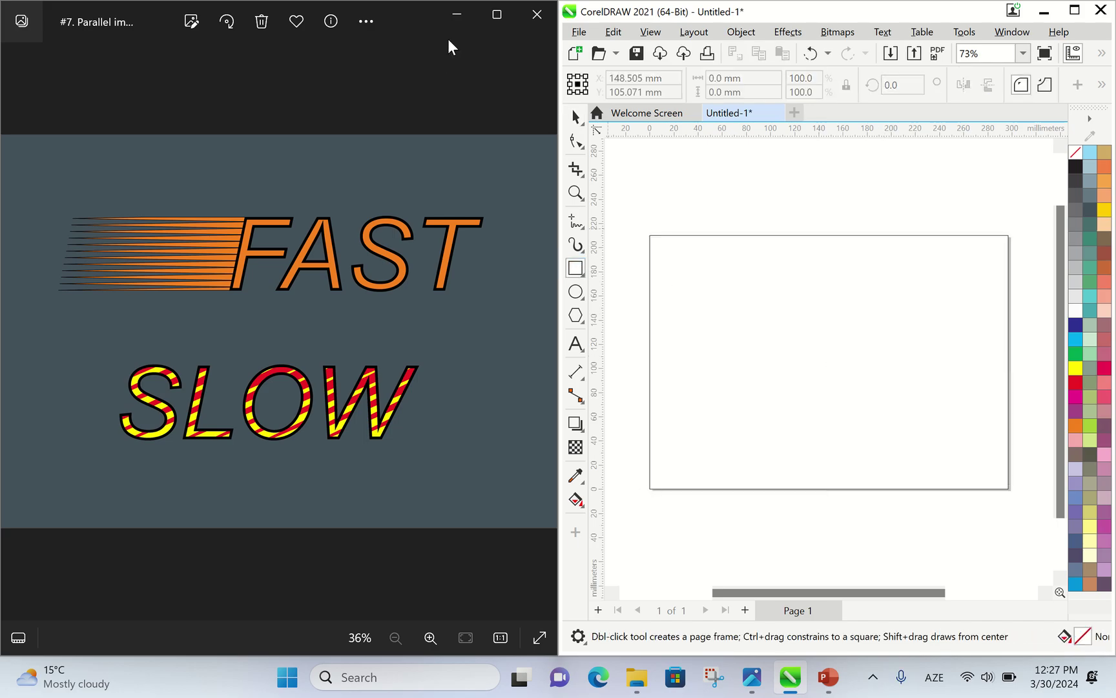
{"action": "double_click", "coordinate": [576, 116]}
{"action": "left_click_drag", "start_coordinate": [863, 336], "coordinate": [872, 267]}
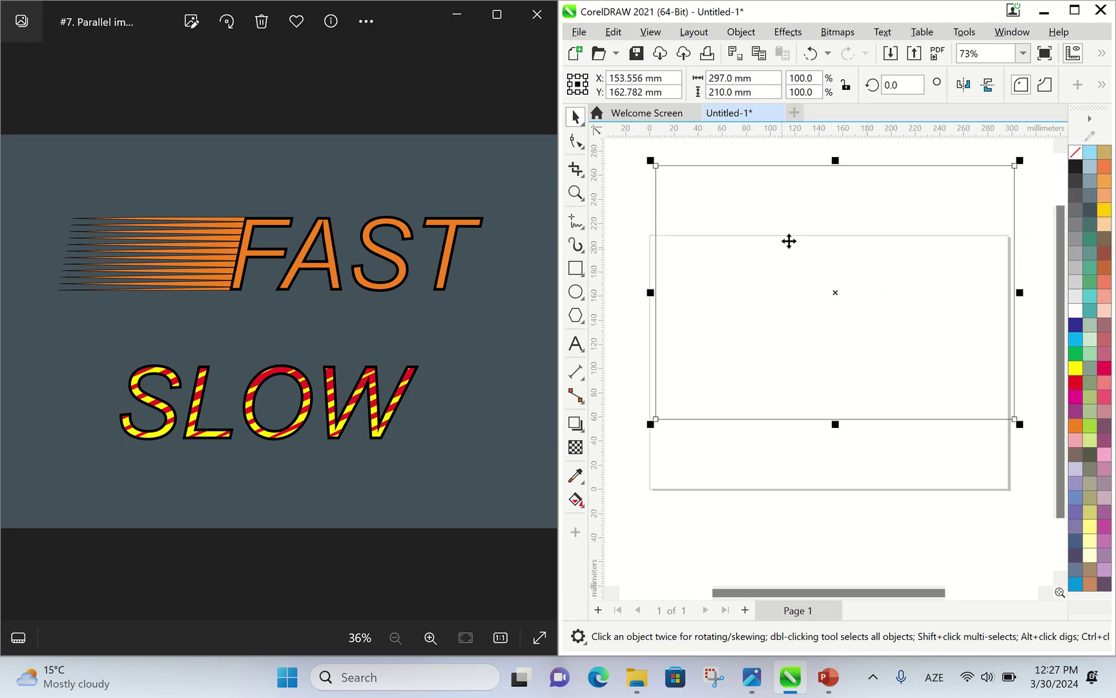
{"action": "left_click", "coordinate": [811, 54]}
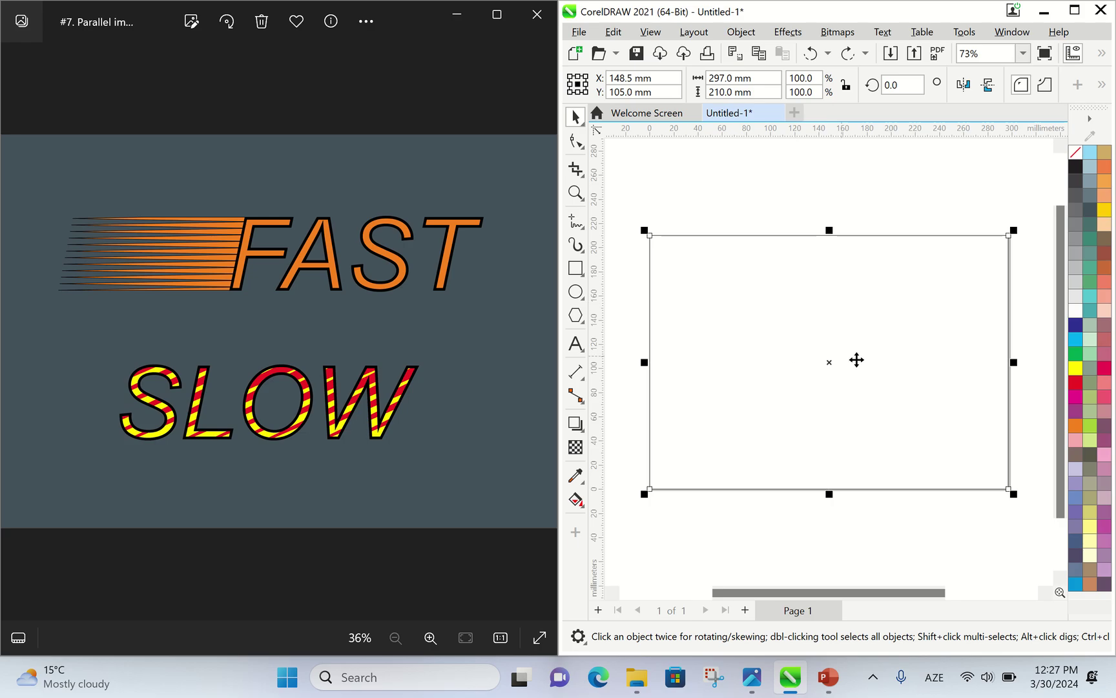
{"action": "left_click", "coordinate": [949, 178]}
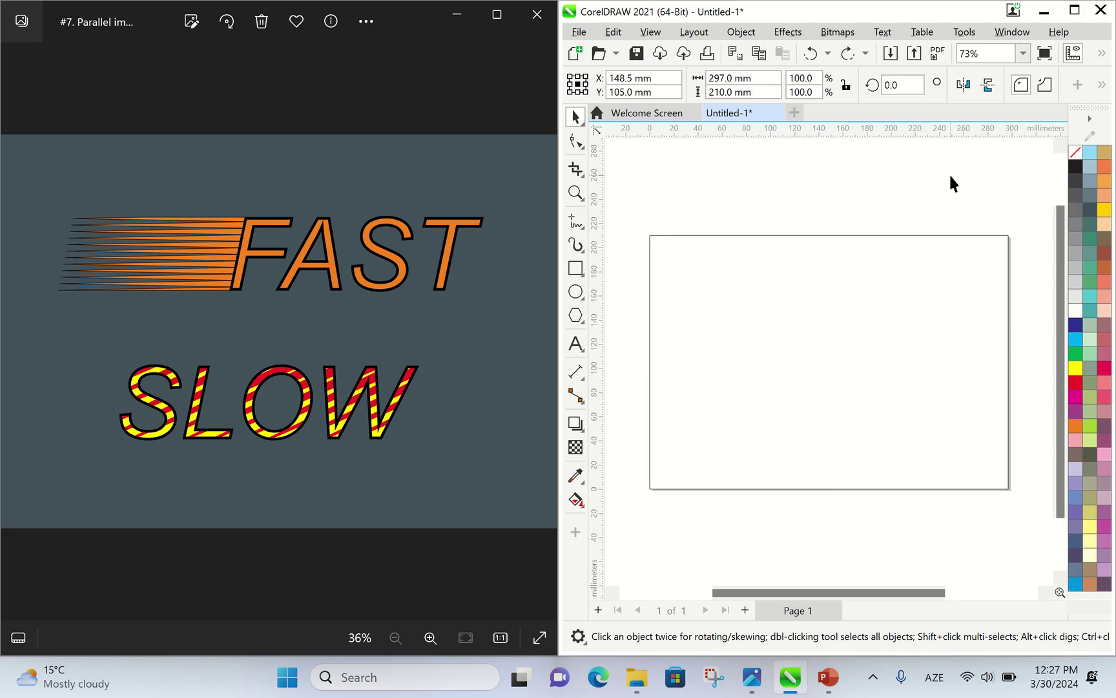
{"action": "left_click", "coordinate": [877, 313]}
{"action": "key", "text": "Delete"}
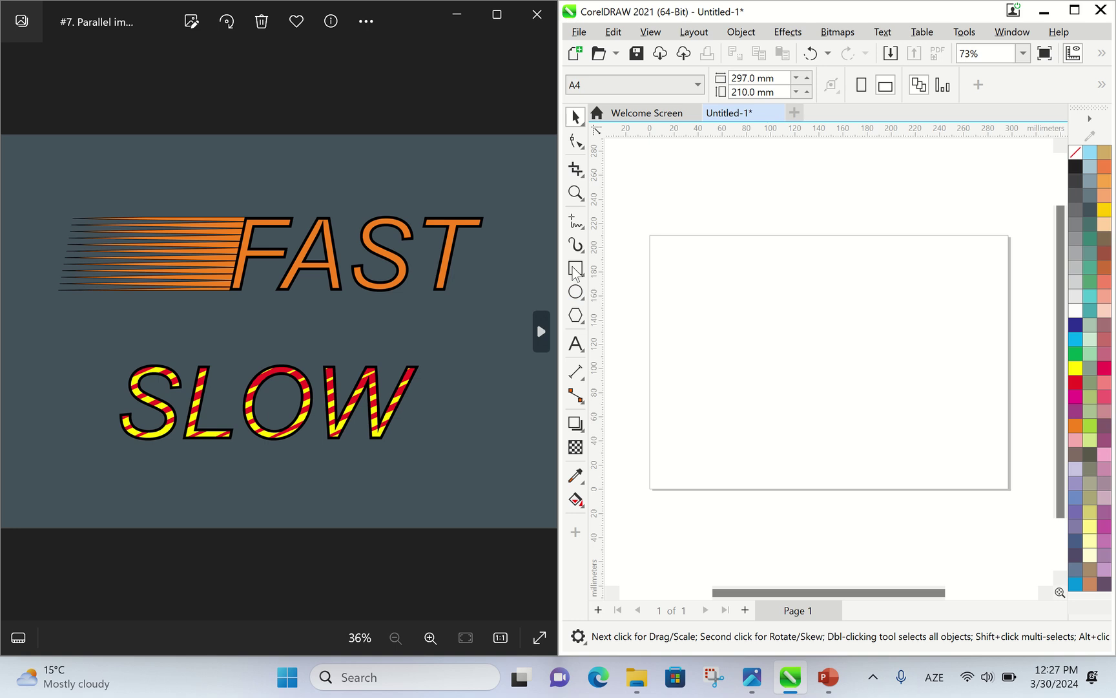
{"action": "double_click", "coordinate": [573, 270]}
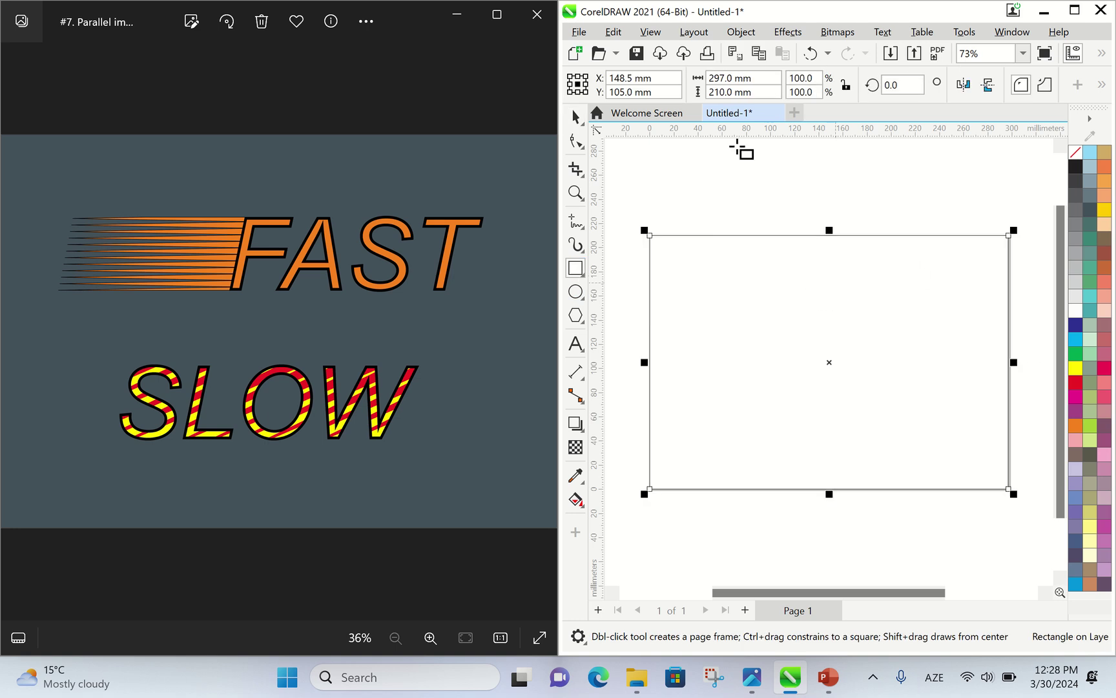
{"action": "left_click", "coordinate": [577, 116]}
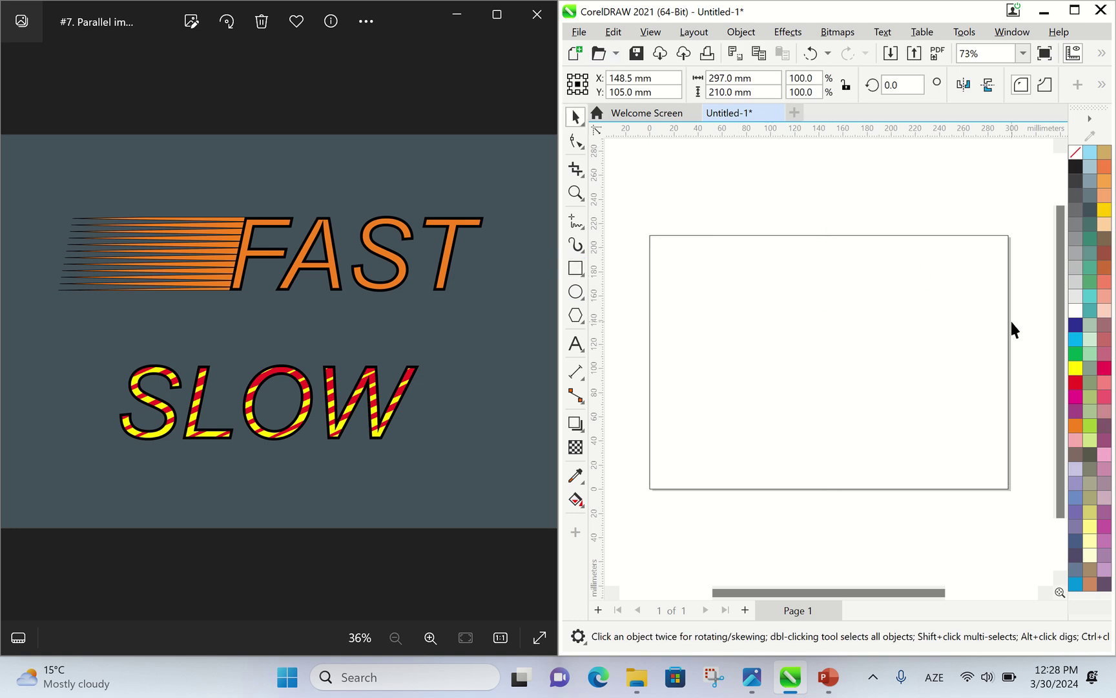
{"action": "left_click", "coordinate": [932, 323]}
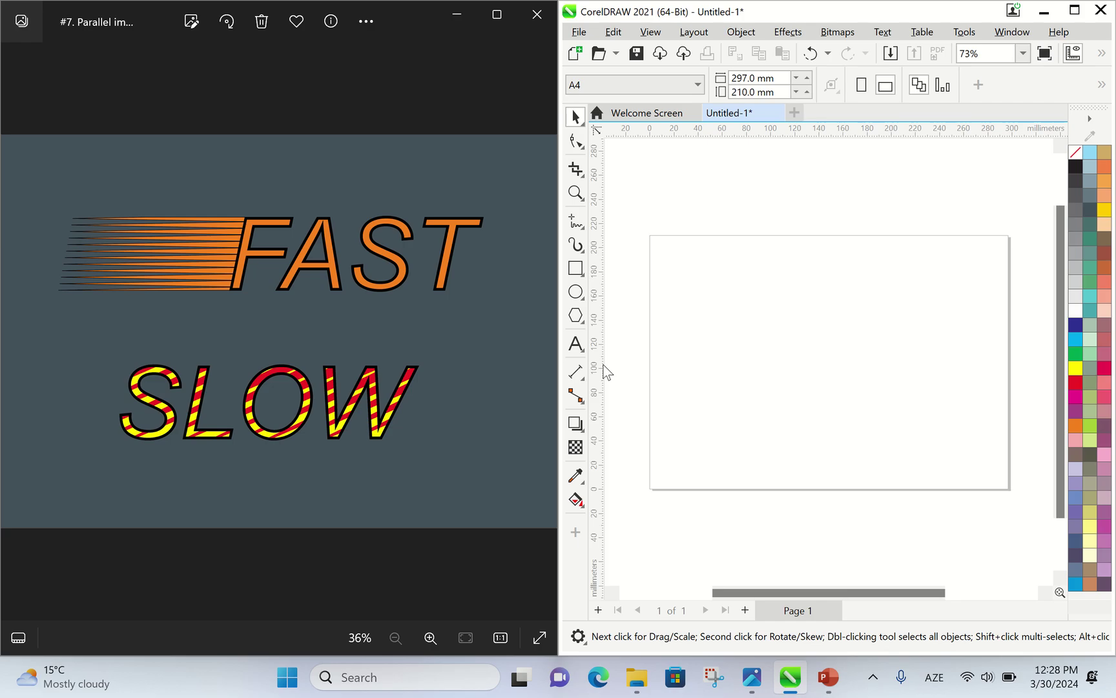
- Draw a Parallel impact shape with the Impact tool, about 120 mm wide and 73 mm tall, in the page's upper-left area
{"action": "left_click", "coordinate": [581, 323]}
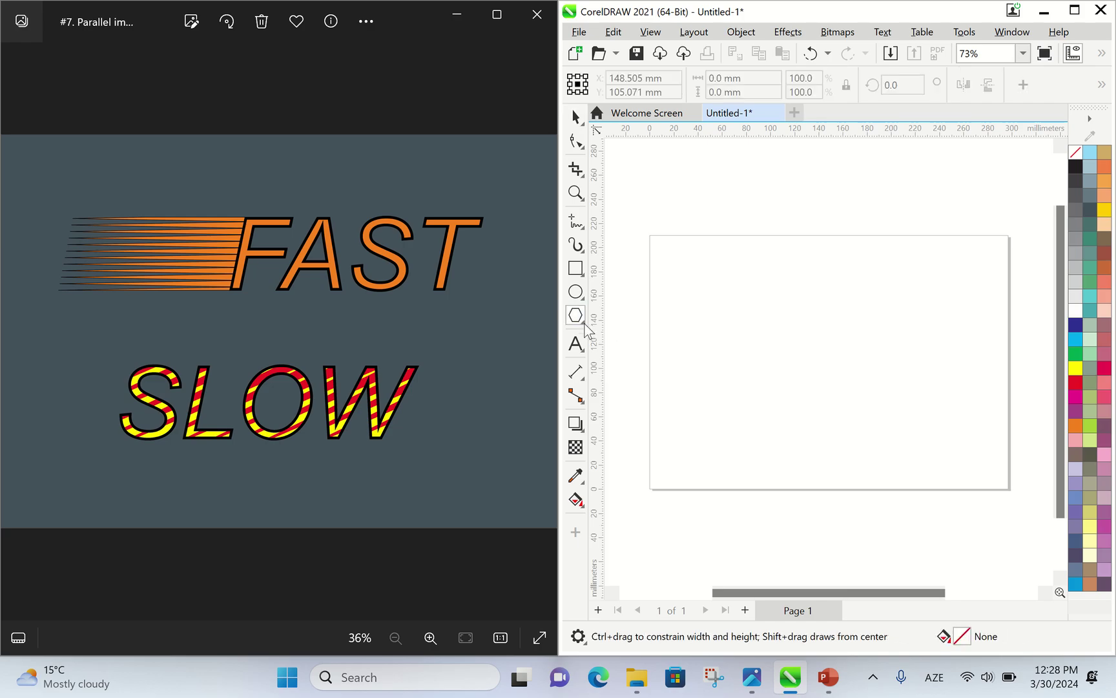
{"action": "left_click", "coordinate": [584, 324]}
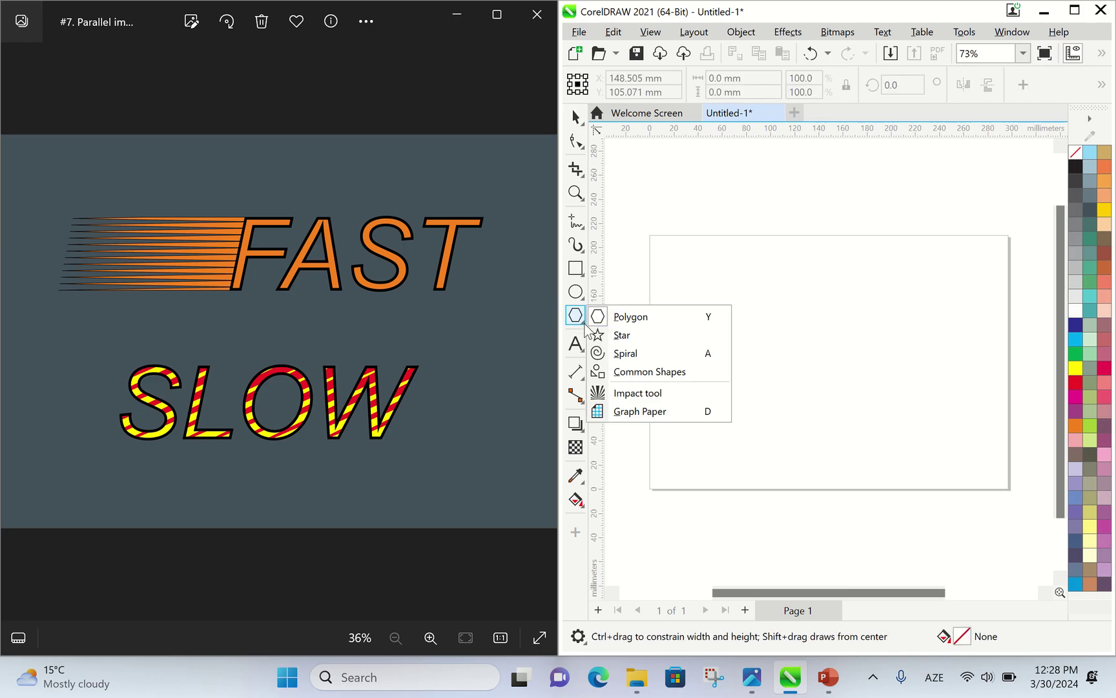
{"action": "left_click", "coordinate": [638, 393]}
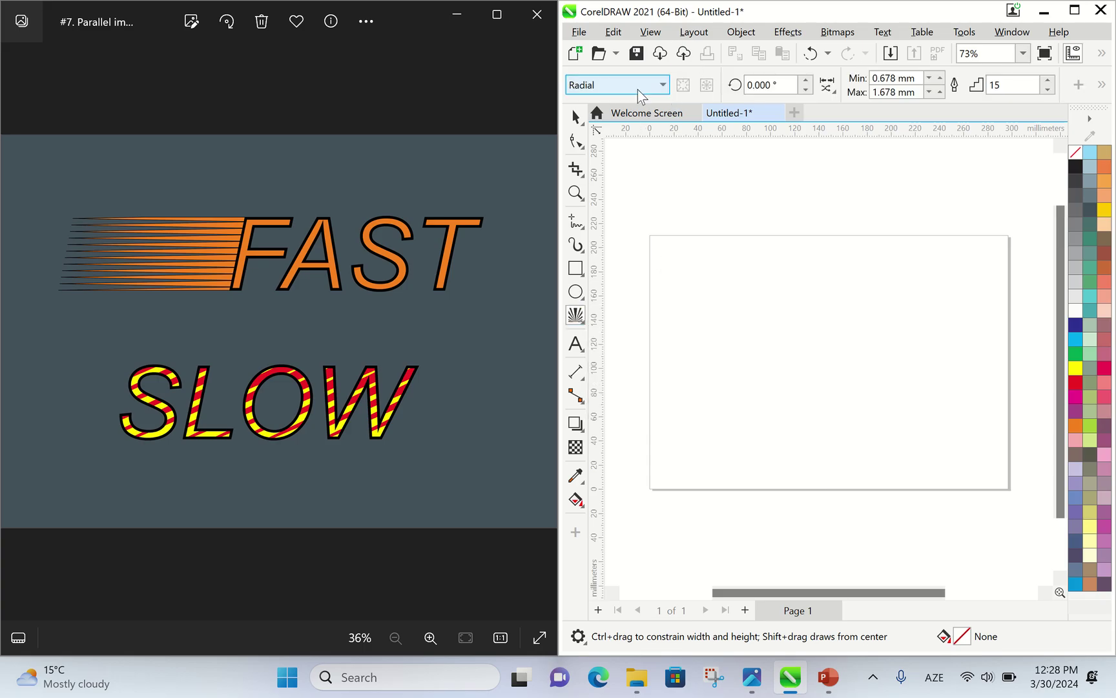
{"action": "left_click", "coordinate": [639, 89]}
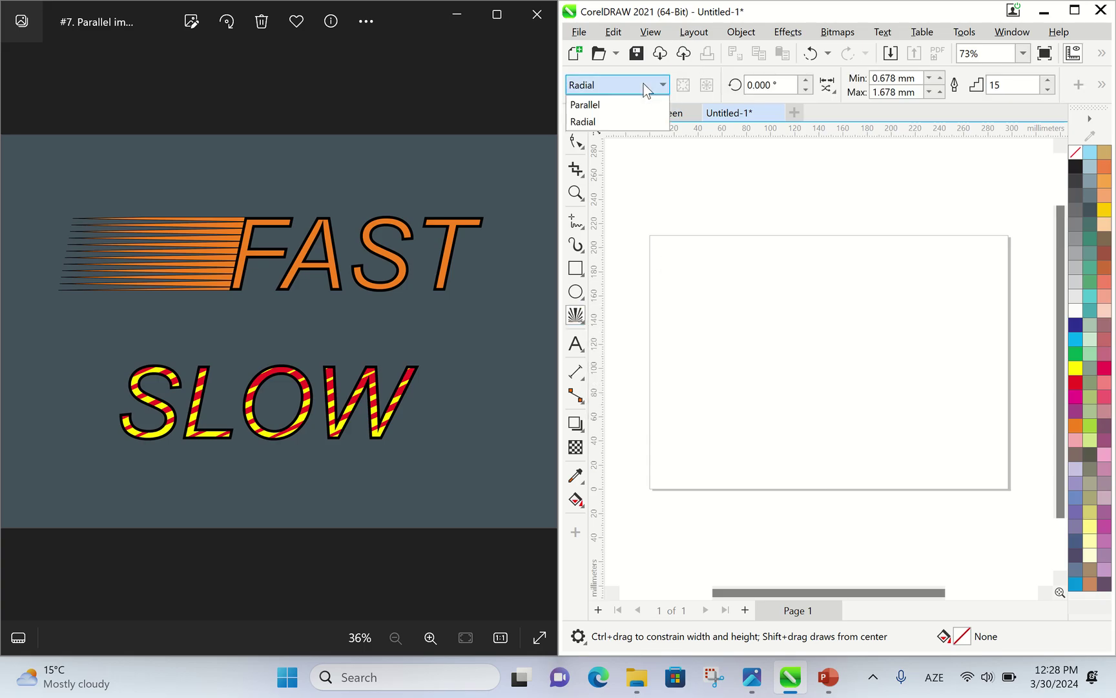
{"action": "left_click", "coordinate": [611, 106]}
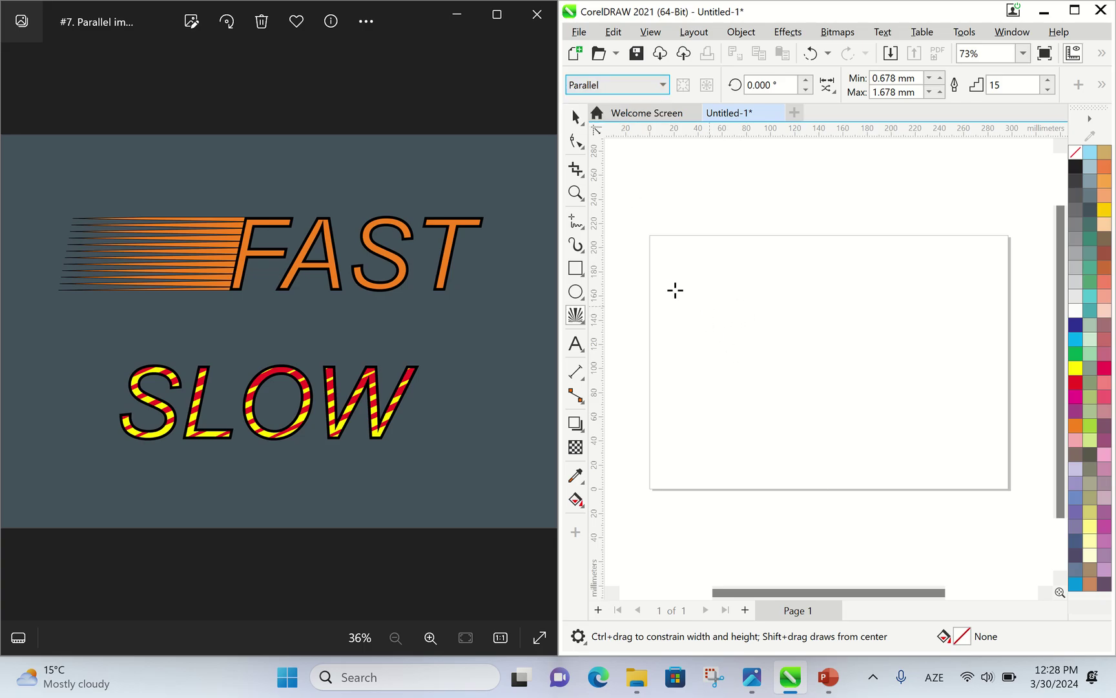
{"action": "left_click_drag", "start_coordinate": [697, 292], "coordinate": [844, 380]}
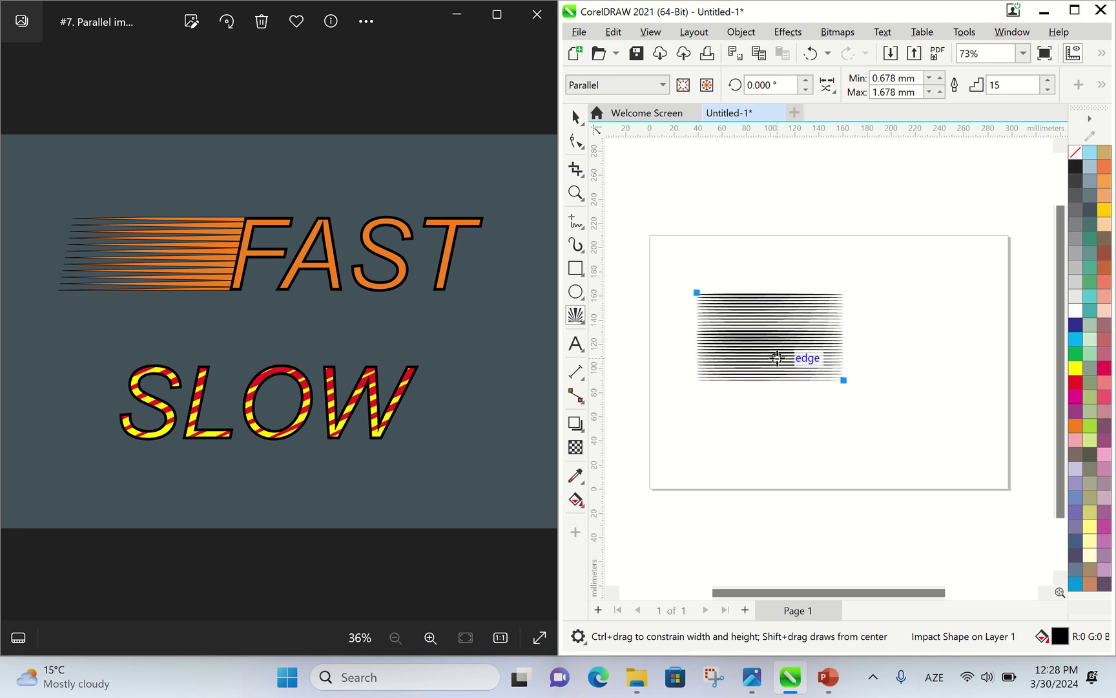
- Fill the impact shape's lines with orange, give them a black outline, and maximize the drawing window
{"action": "scroll", "coordinate": [777, 357], "scroll_direction": "up", "scroll_amount": 2}
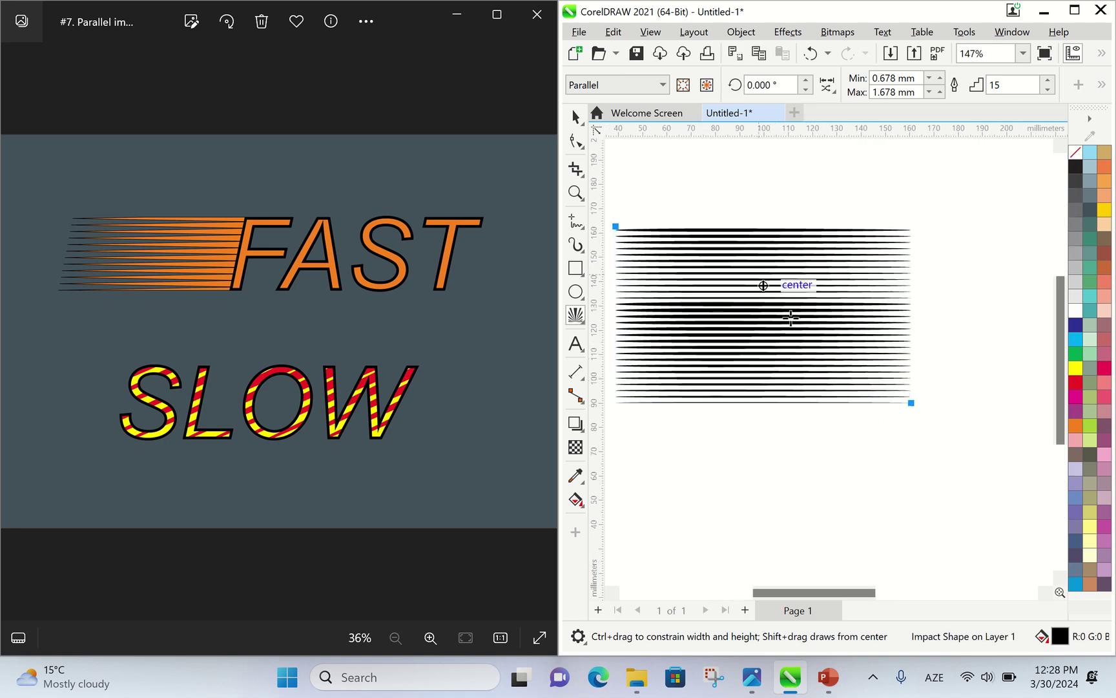
{"action": "scroll", "coordinate": [796, 349], "scroll_direction": "down", "scroll_amount": 1}
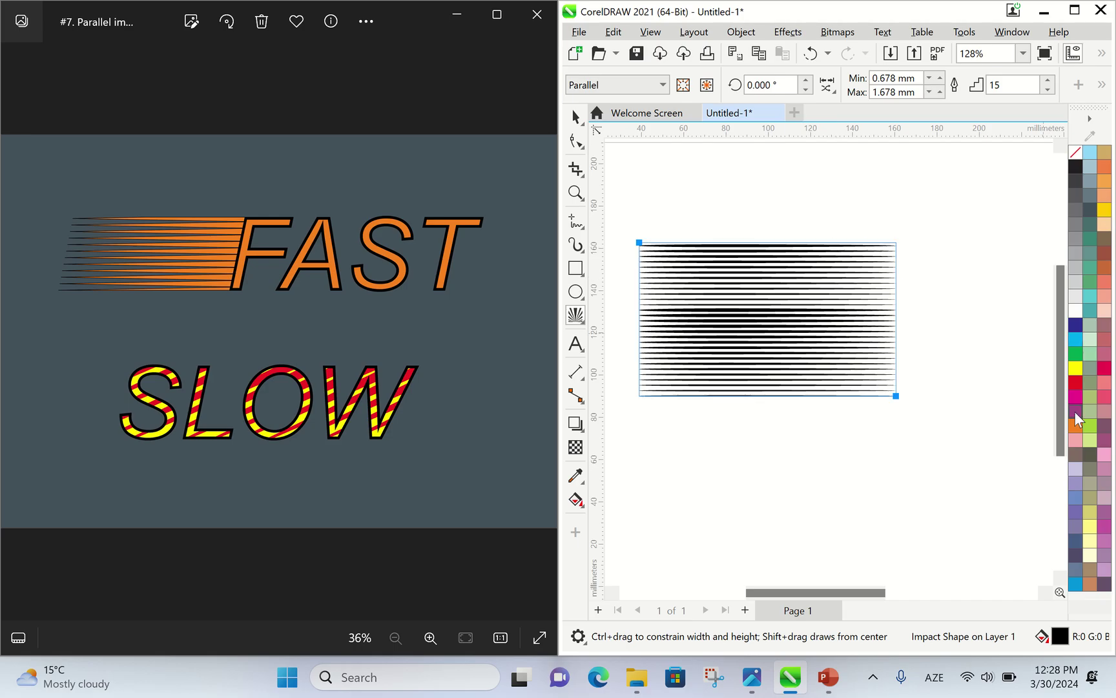
{"action": "left_click", "coordinate": [1075, 426]}
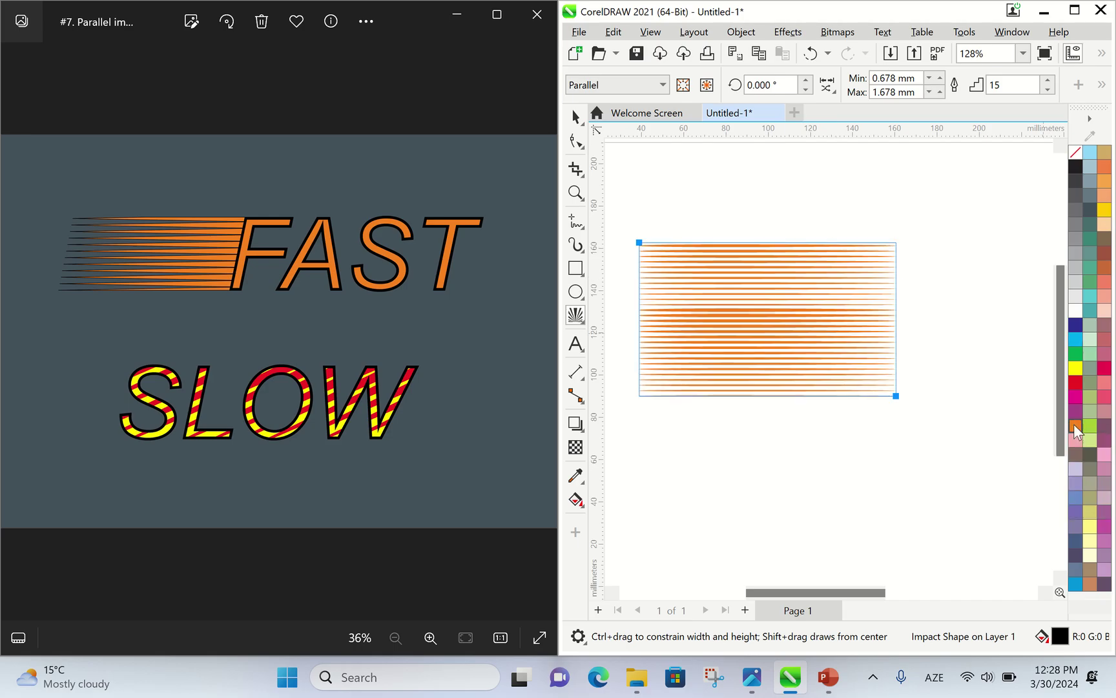
{"action": "right_click", "coordinate": [1076, 162]}
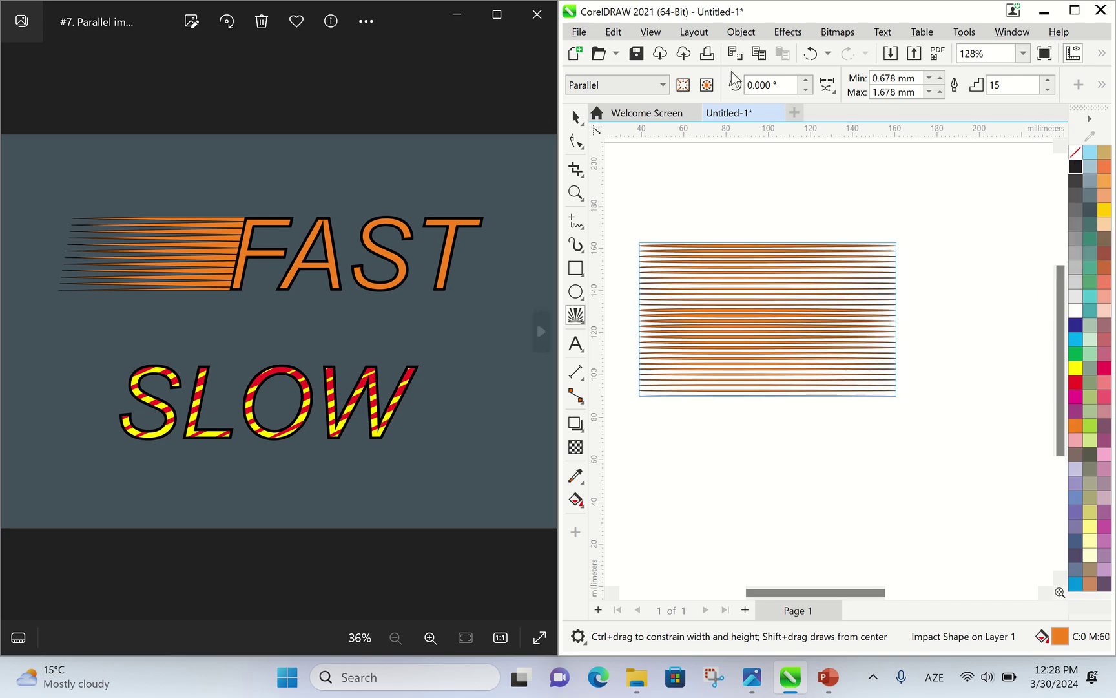
{"action": "left_click", "coordinate": [1074, 10]}
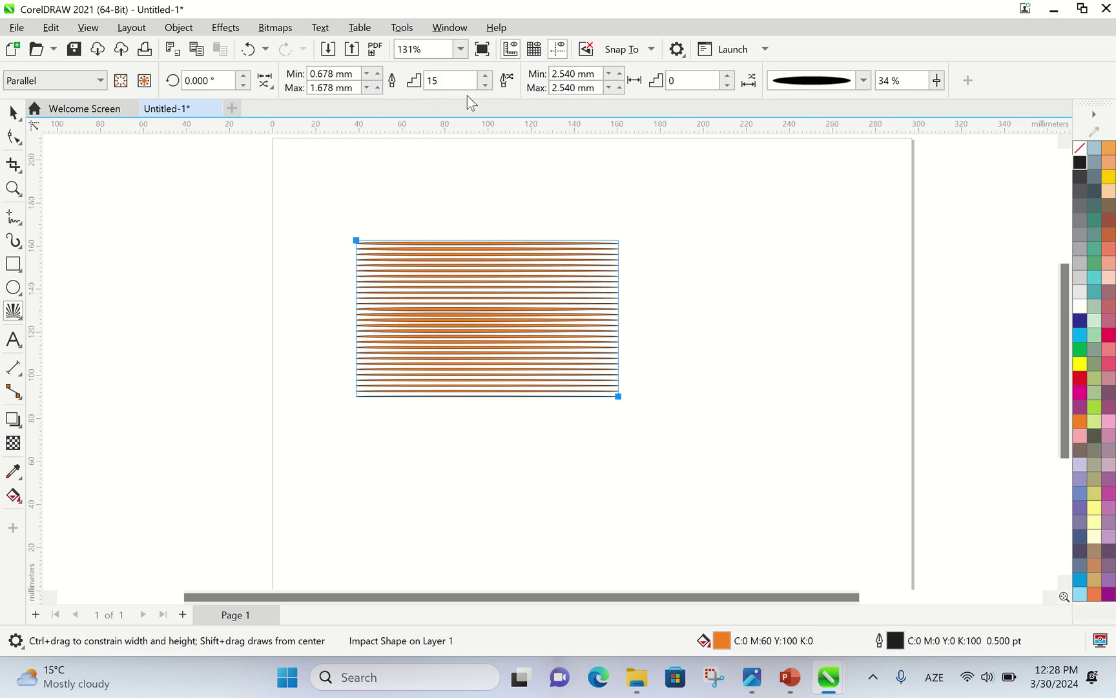
- Lower the impact shape's line width step to 1
{"action": "left_click", "coordinate": [485, 85]}
{"action": "left_click", "coordinate": [485, 85]}
{"action": "left_click", "coordinate": [486, 84]}
{"action": "left_click", "coordinate": [485, 84]}
{"action": "left_click", "coordinate": [485, 84]}
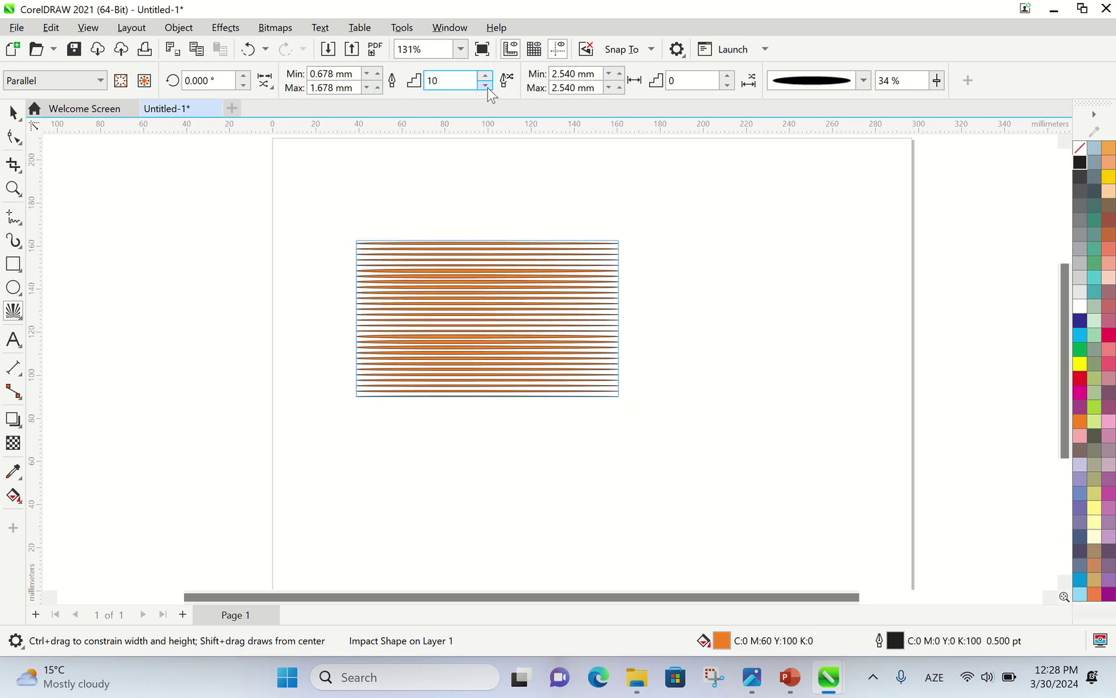
{"action": "left_click", "coordinate": [486, 85]}
{"action": "left_click", "coordinate": [485, 85]}
{"action": "left_click", "coordinate": [485, 85]}
{"action": "left_click", "coordinate": [486, 84]}
{"action": "left_click", "coordinate": [485, 85]}
{"action": "left_click", "coordinate": [485, 85]}
{"action": "left_click", "coordinate": [485, 84]}
{"action": "left_click", "coordinate": [485, 85]}
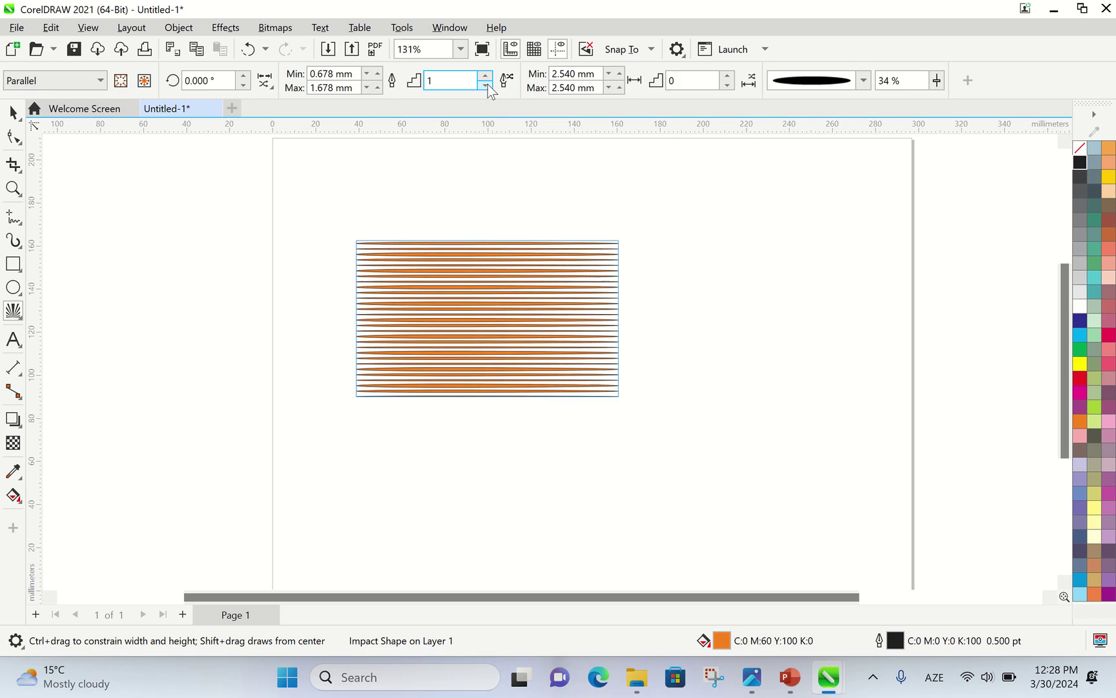
- Set the impact shape's line width step to 5 and its line spacing step to 9
{"action": "left_click", "coordinate": [728, 76]}
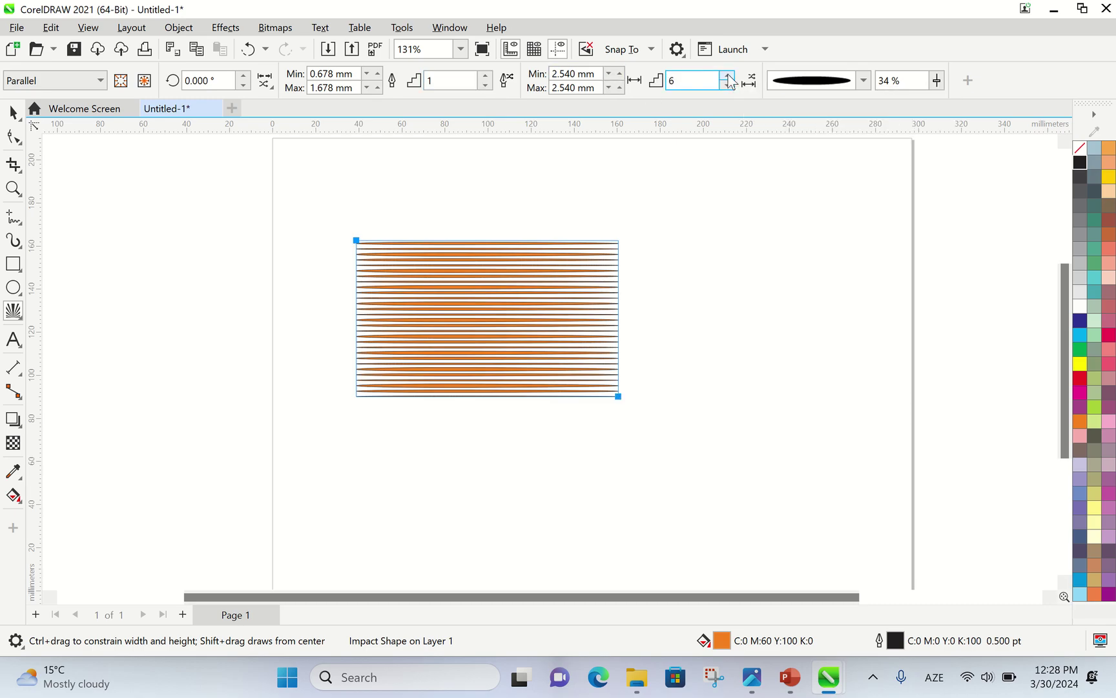
{"action": "left_click", "coordinate": [485, 76]}
{"action": "left_click", "coordinate": [485, 75]}
{"action": "left_click", "coordinate": [485, 75]}
{"action": "left_click", "coordinate": [485, 75]}
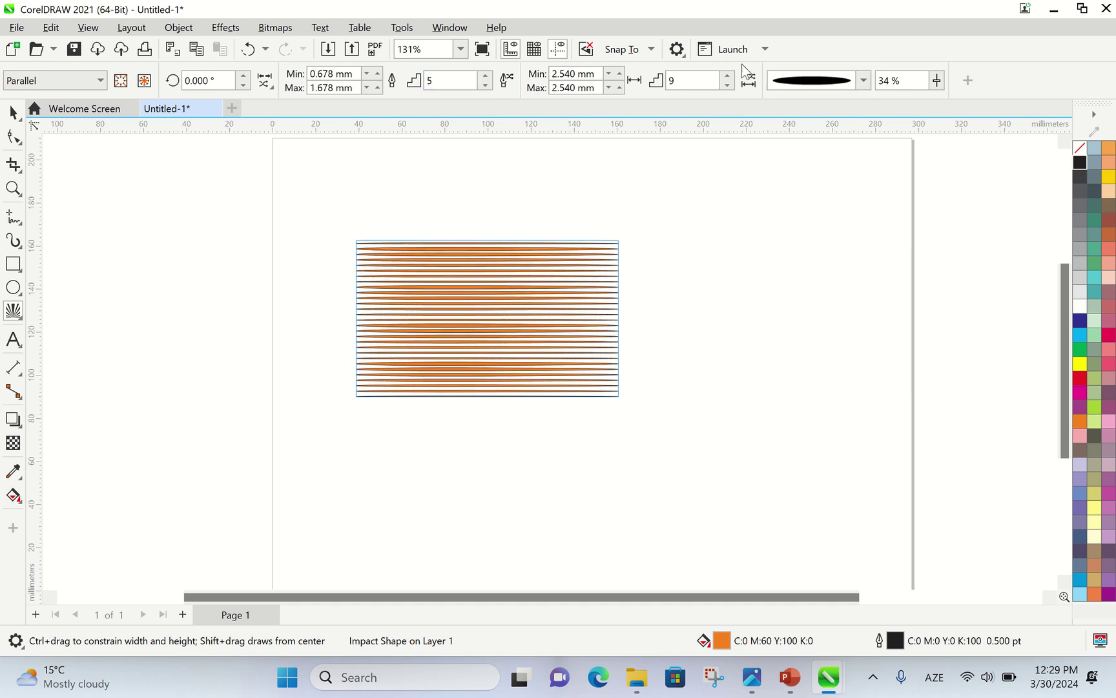
{"action": "left_click", "coordinate": [728, 76]}
{"action": "left_click", "coordinate": [728, 76]}
{"action": "left_click", "coordinate": [727, 84]}
- Increase the impact shape's maximum line spacing to 4.140 mm
{"action": "left_click", "coordinate": [620, 86]}
{"action": "left_click", "coordinate": [621, 87]}
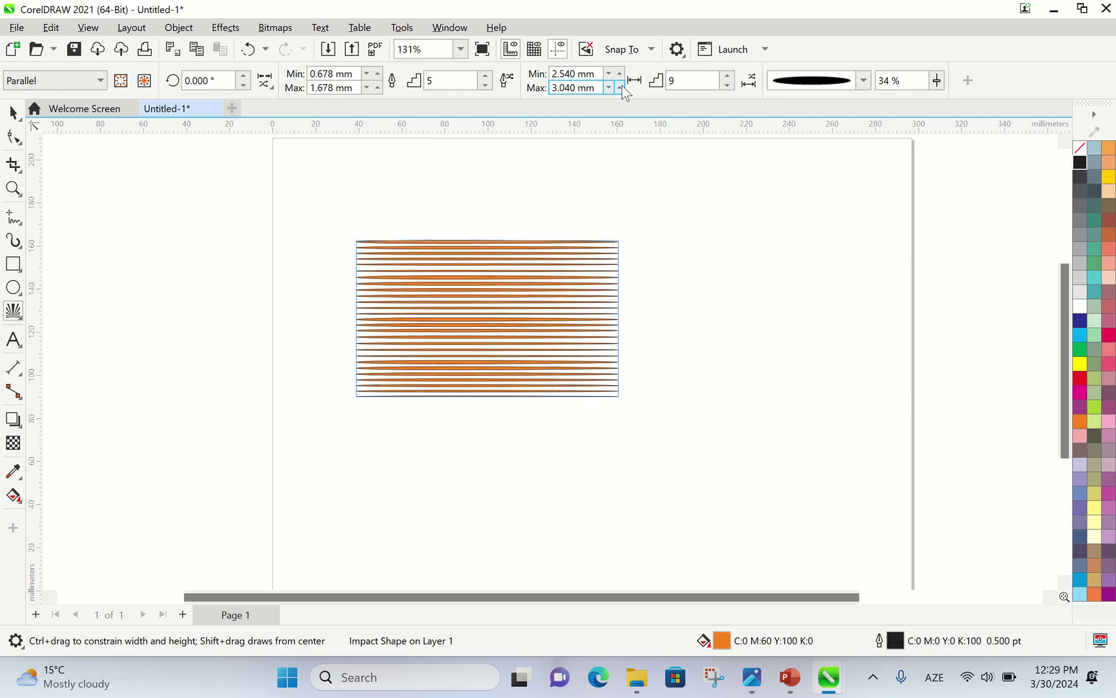
{"action": "left_click", "coordinate": [622, 86]}
{"action": "left_click", "coordinate": [622, 87]}
{"action": "left_click", "coordinate": [621, 88]}
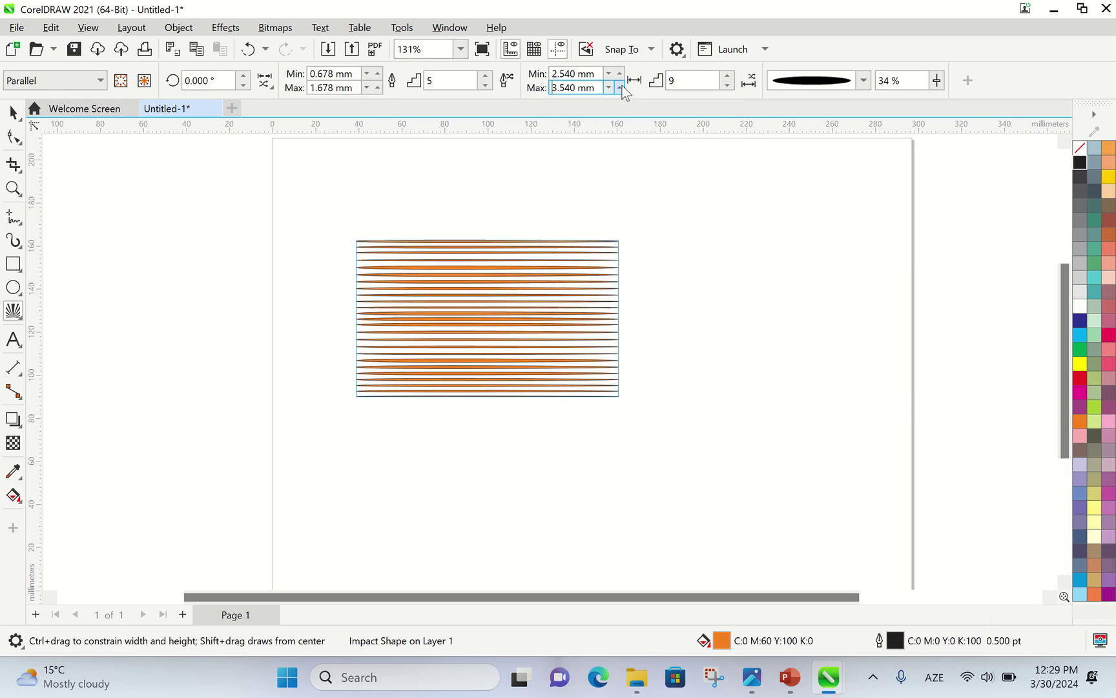
{"action": "left_click", "coordinate": [622, 87]}
{"action": "left_click", "coordinate": [622, 87]}
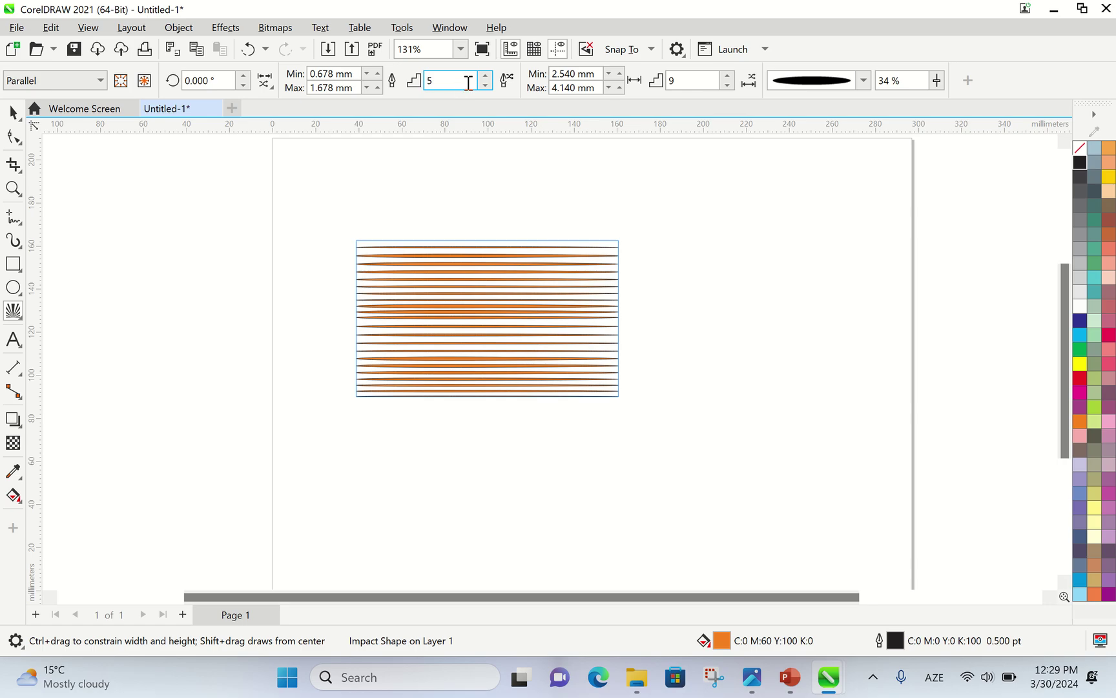
- Set the impact shape's line spacing step to 1
{"action": "left_click", "coordinate": [728, 85]}
{"action": "left_click", "coordinate": [728, 85]}
{"action": "left_click", "coordinate": [728, 86]}
{"action": "left_click", "coordinate": [727, 85]}
{"action": "left_click", "coordinate": [727, 85]}
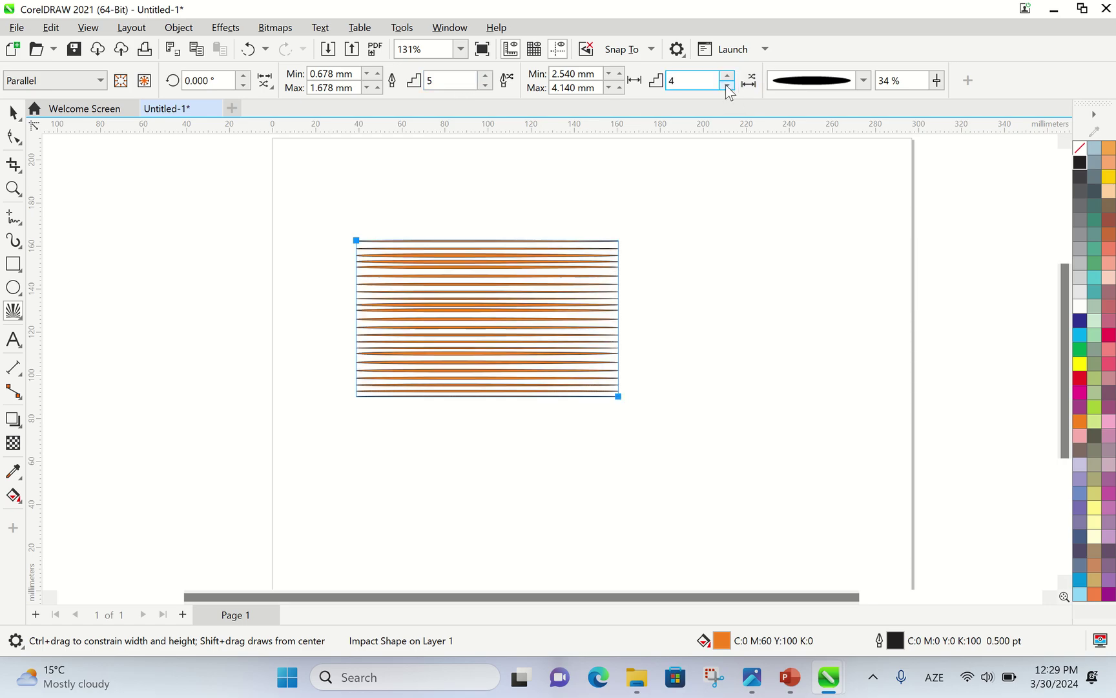
{"action": "left_click", "coordinate": [728, 85]}
{"action": "left_click", "coordinate": [728, 85]}
{"action": "left_click", "coordinate": [728, 85]}
{"action": "left_click", "coordinate": [728, 85]}
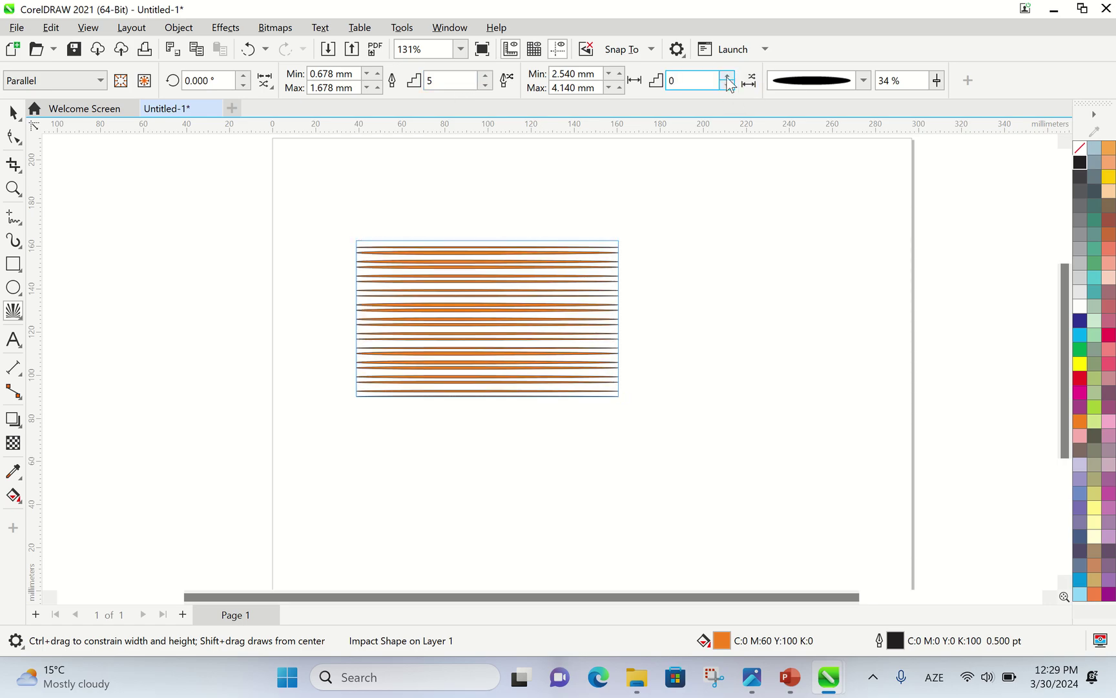
{"action": "left_click", "coordinate": [728, 75]}
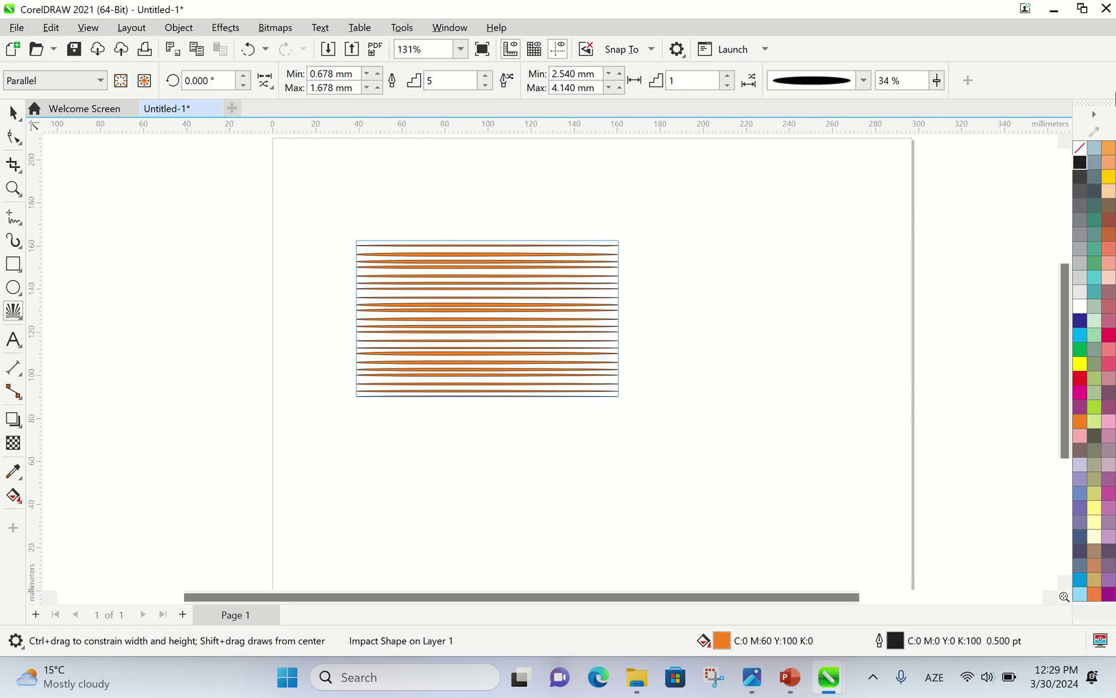
- Check the speed lines beside FAST in the enlarged reference image in Photos and apply the one-sided tapered line style to the impact shape
{"action": "left_click", "coordinate": [864, 81]}
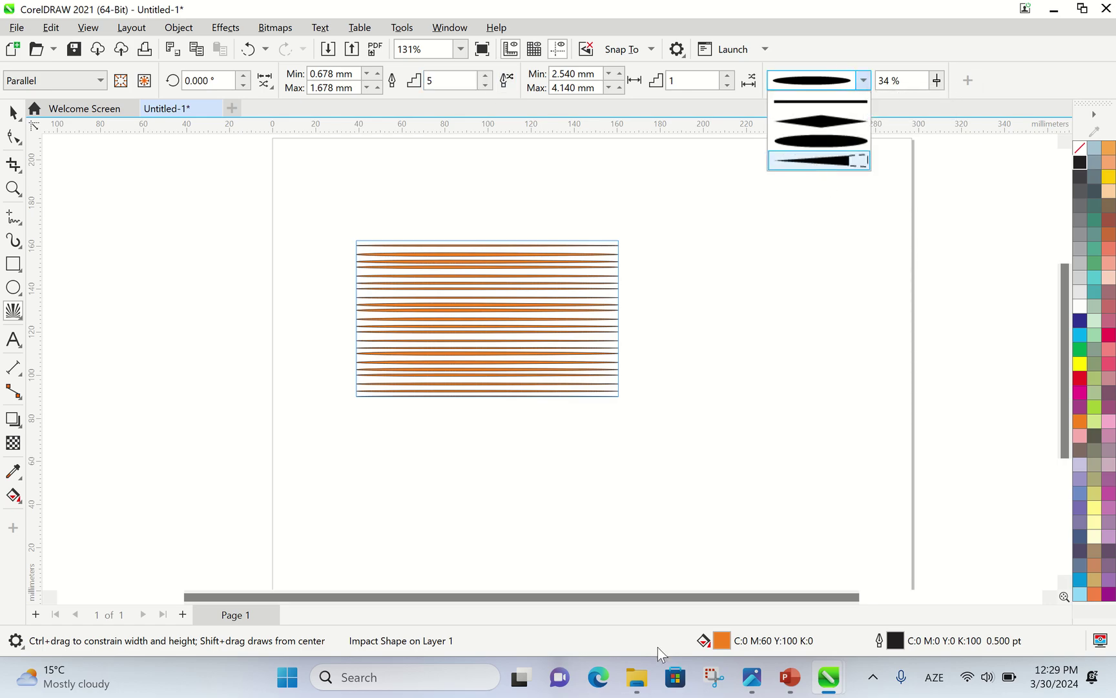
{"action": "left_click", "coordinate": [752, 677]}
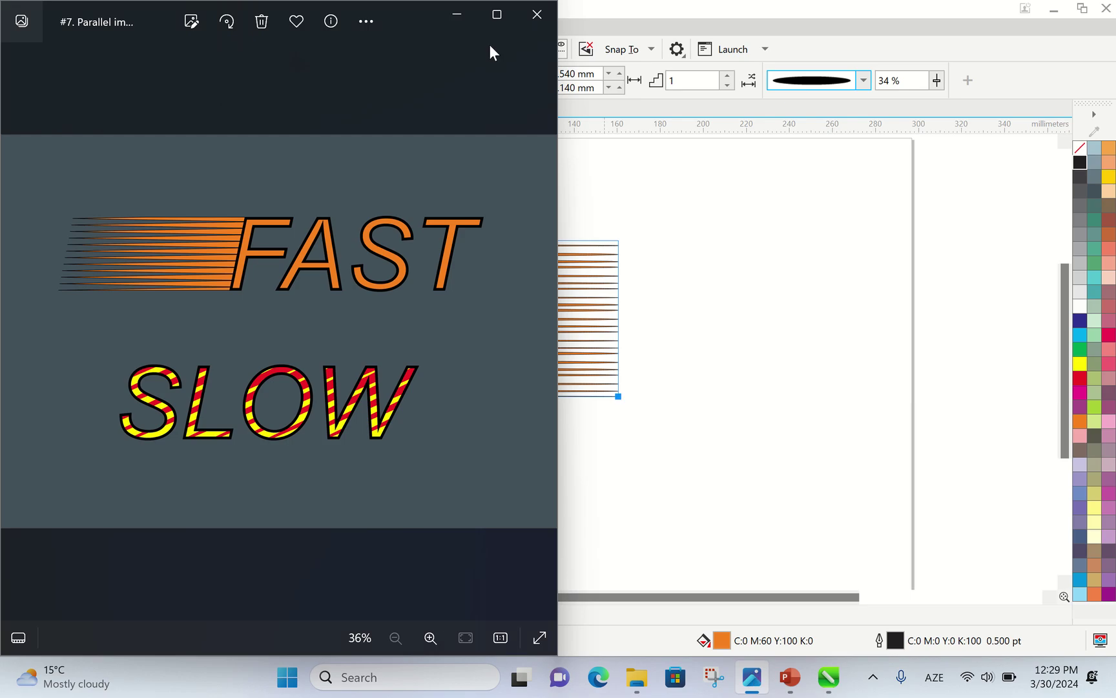
{"action": "left_click", "coordinate": [496, 14]}
{"action": "scroll", "coordinate": [331, 269], "scroll_direction": "up", "scroll_amount": 3}
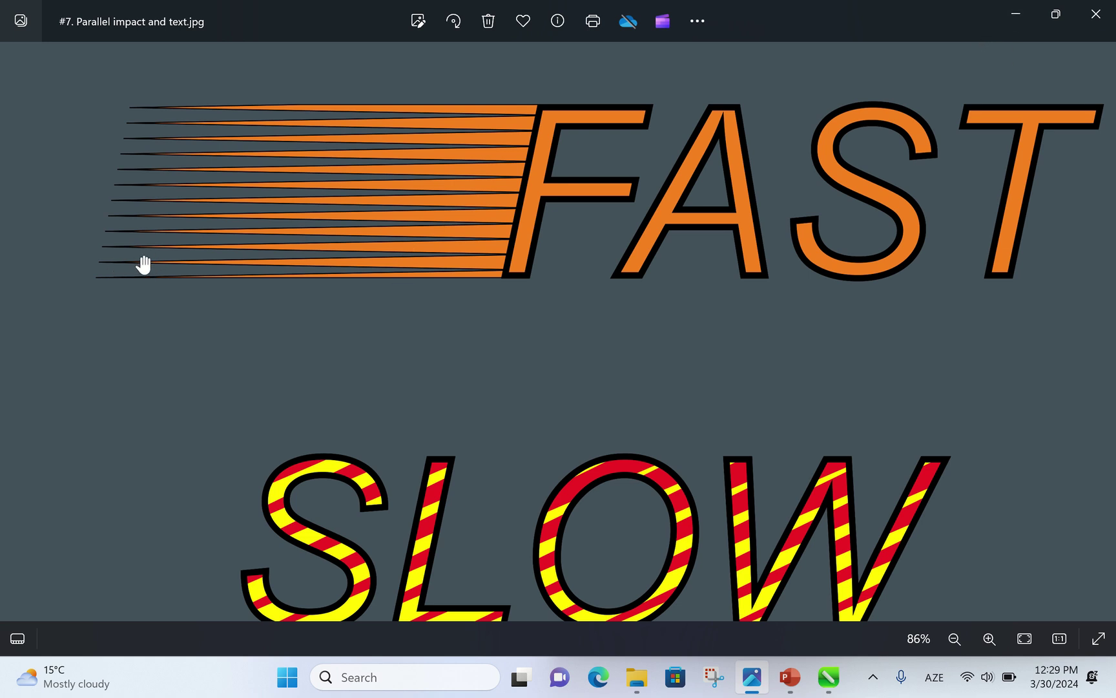
{"action": "left_click", "coordinate": [1022, 18]}
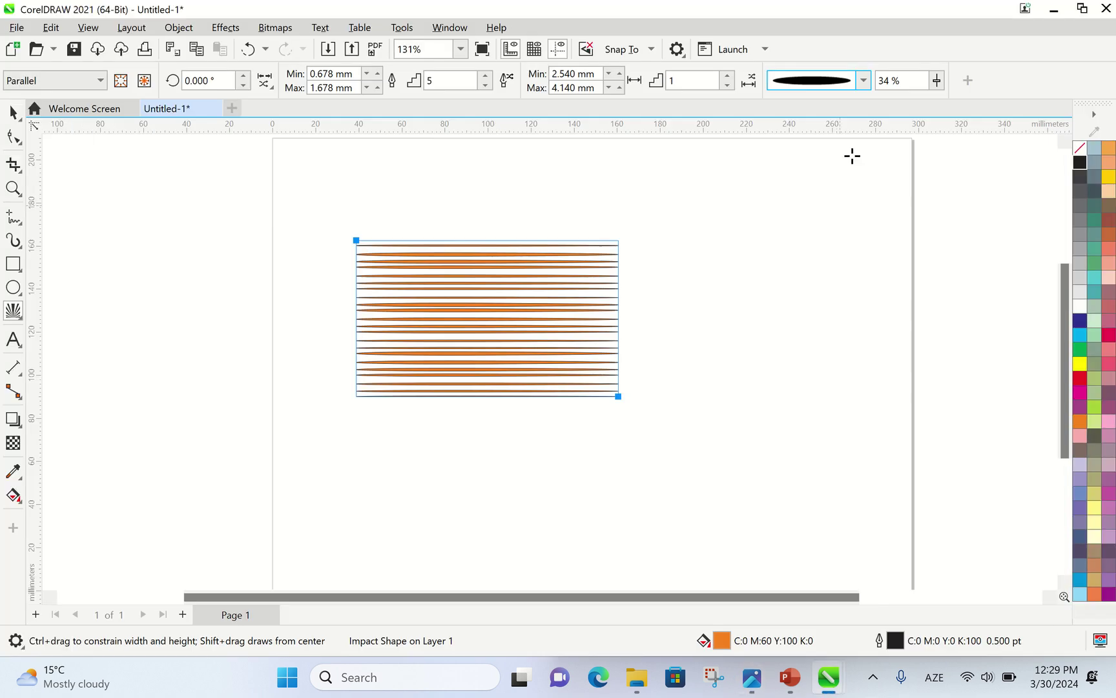
{"action": "left_click", "coordinate": [864, 80]}
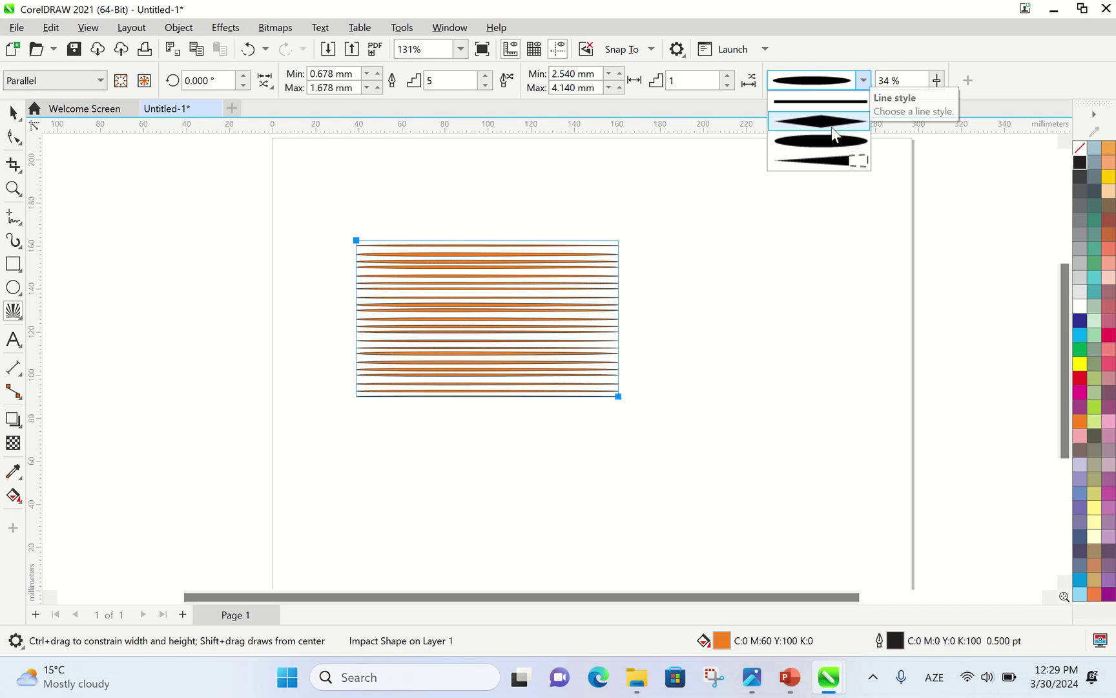
{"action": "left_click", "coordinate": [825, 161]}
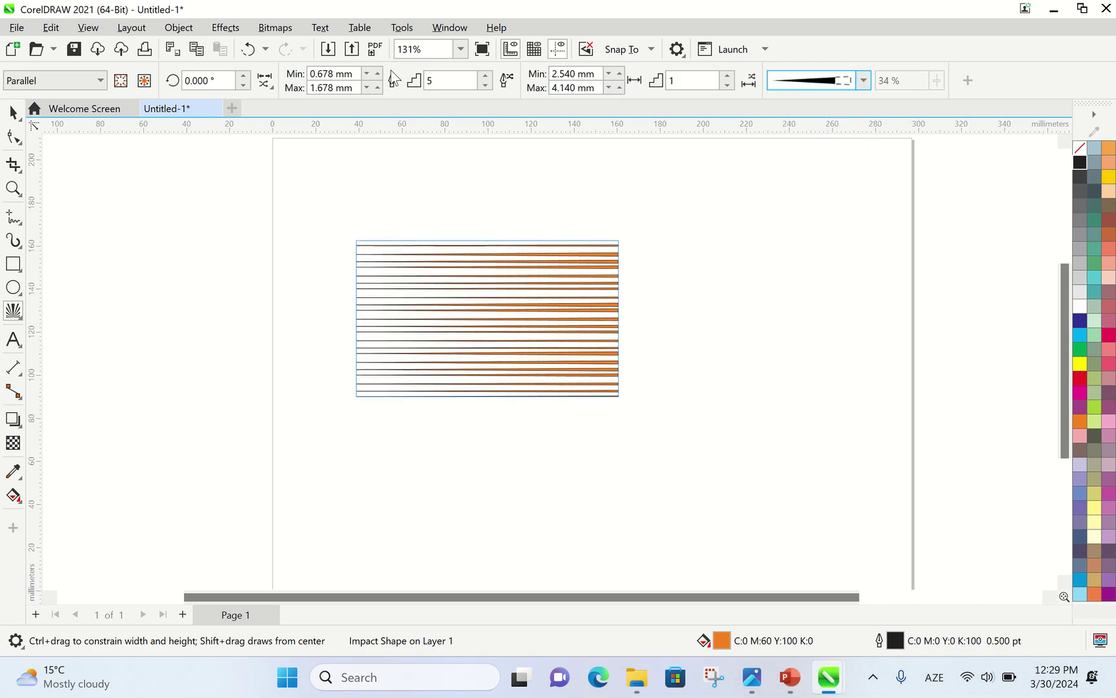
- Set the impact shape's maximum line width to 3.378 mm
{"action": "left_click", "coordinate": [367, 88]}
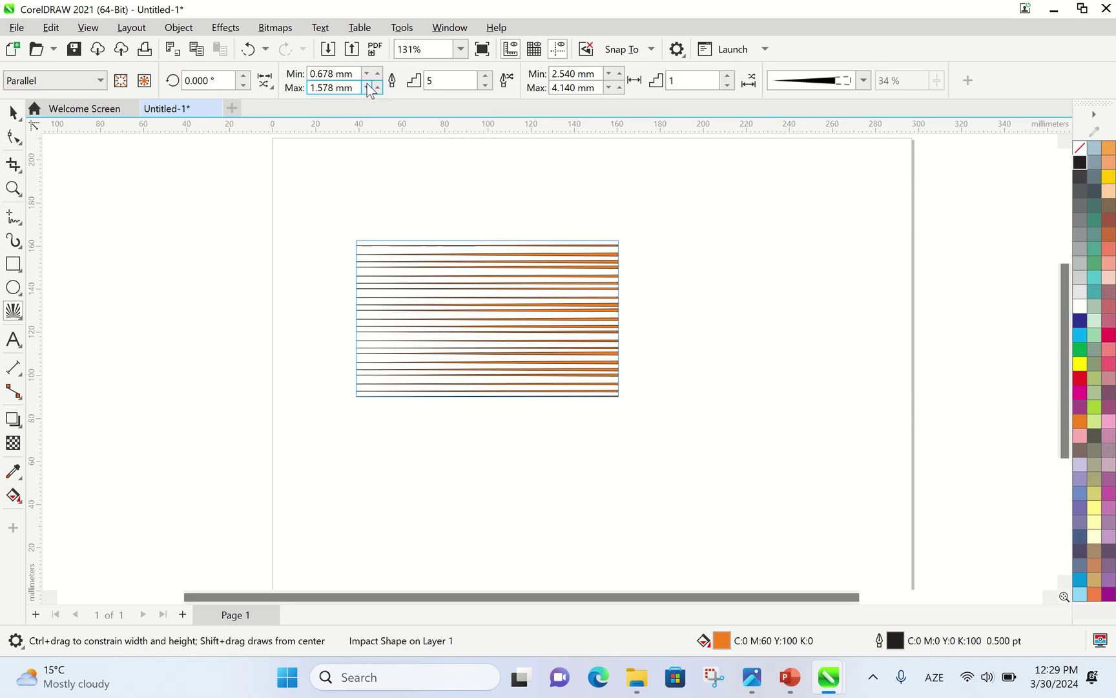
{"action": "left_click", "coordinate": [367, 88]}
{"action": "left_click", "coordinate": [367, 88]}
{"action": "left_click", "coordinate": [368, 87]}
{"action": "left_click", "coordinate": [367, 88]}
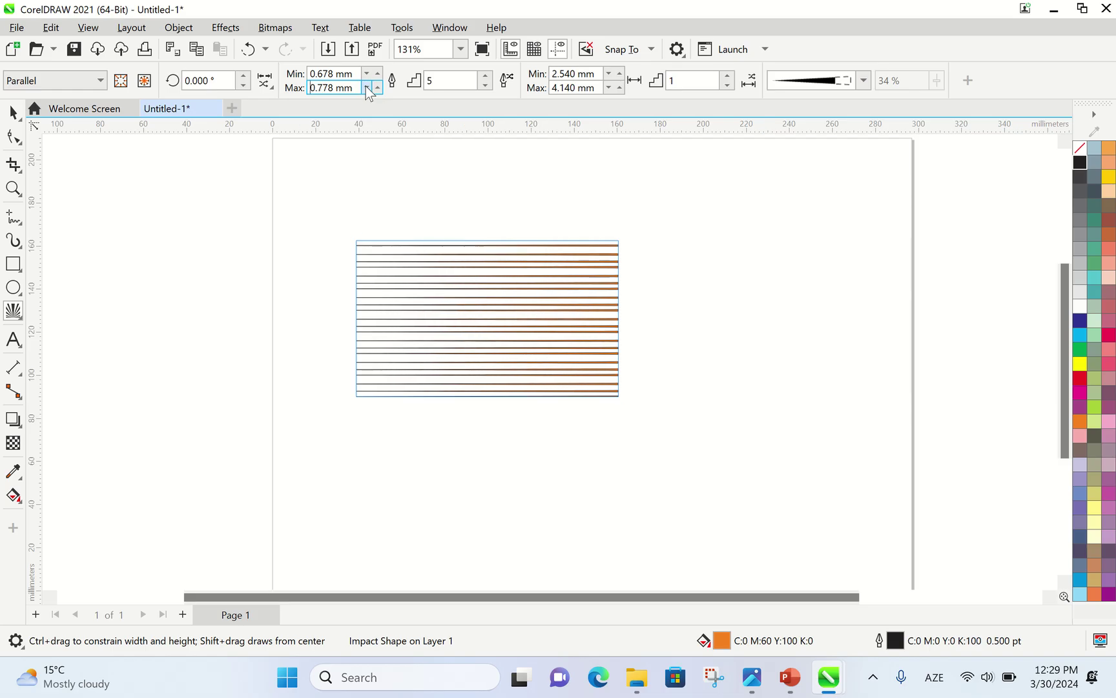
{"action": "left_click", "coordinate": [368, 88]}
{"action": "left_click", "coordinate": [368, 88]}
{"action": "left_click", "coordinate": [368, 87]}
{"action": "left_click", "coordinate": [378, 88]}
{"action": "left_click", "coordinate": [378, 88]}
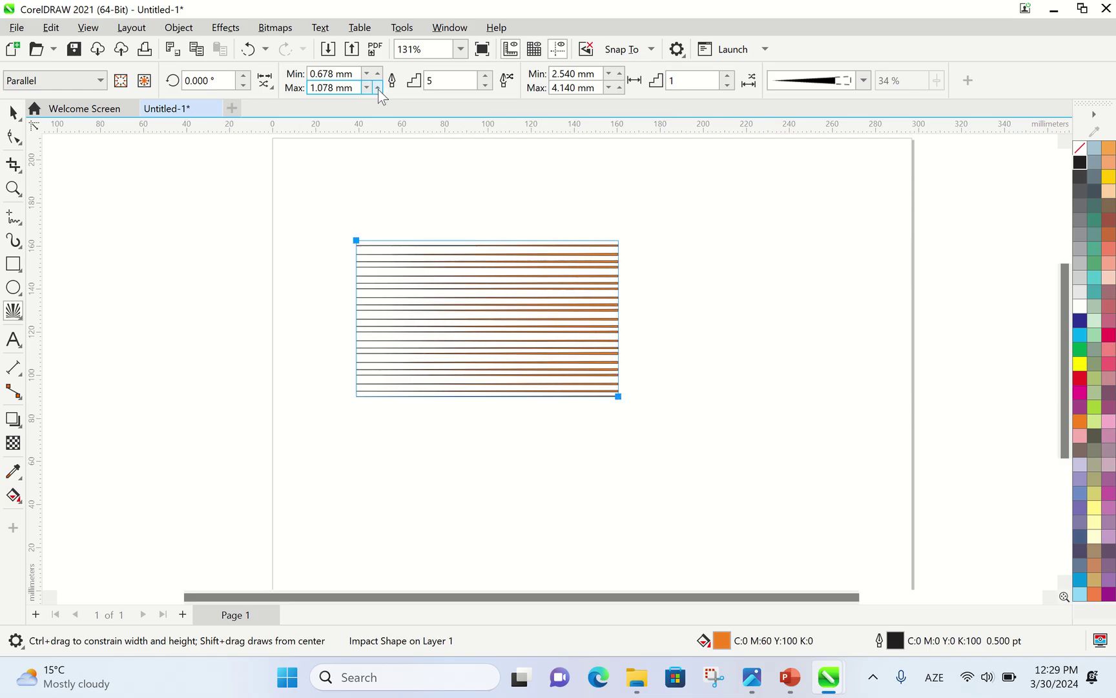
{"action": "left_click", "coordinate": [378, 88]}
{"action": "left_click", "coordinate": [378, 88]}
{"action": "left_click", "coordinate": [378, 88]}
{"action": "left_click", "coordinate": [378, 88]}
{"action": "left_click", "coordinate": [378, 88]}
{"action": "left_click", "coordinate": [378, 88]}
{"action": "left_click", "coordinate": [378, 88]}
{"action": "left_click", "coordinate": [378, 88]}
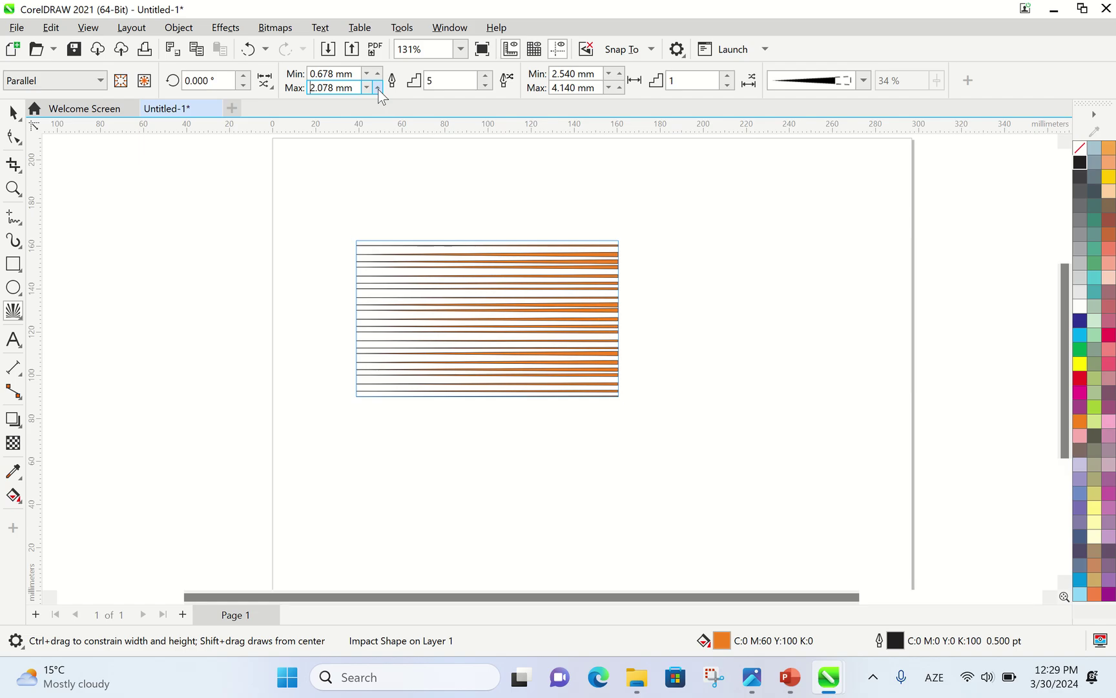
{"action": "left_click", "coordinate": [378, 88]}
{"action": "left_click", "coordinate": [378, 88]}
{"action": "left_click", "coordinate": [378, 87]}
{"action": "left_click", "coordinate": [378, 87]}
{"action": "left_click", "coordinate": [378, 88]}
{"action": "left_click", "coordinate": [378, 88]}
{"action": "left_click", "coordinate": [378, 87]}
{"action": "left_click", "coordinate": [378, 88]}
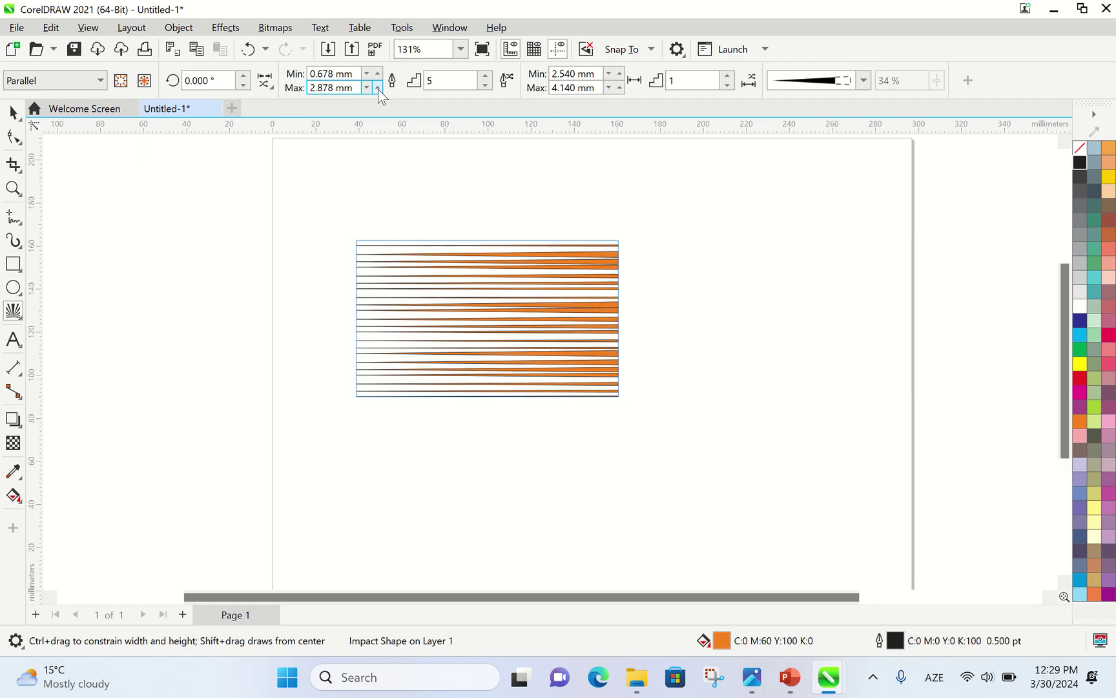
{"action": "left_click", "coordinate": [378, 88]}
{"action": "left_click", "coordinate": [378, 88]}
{"action": "left_click", "coordinate": [378, 88]}
{"action": "left_click", "coordinate": [378, 88]}
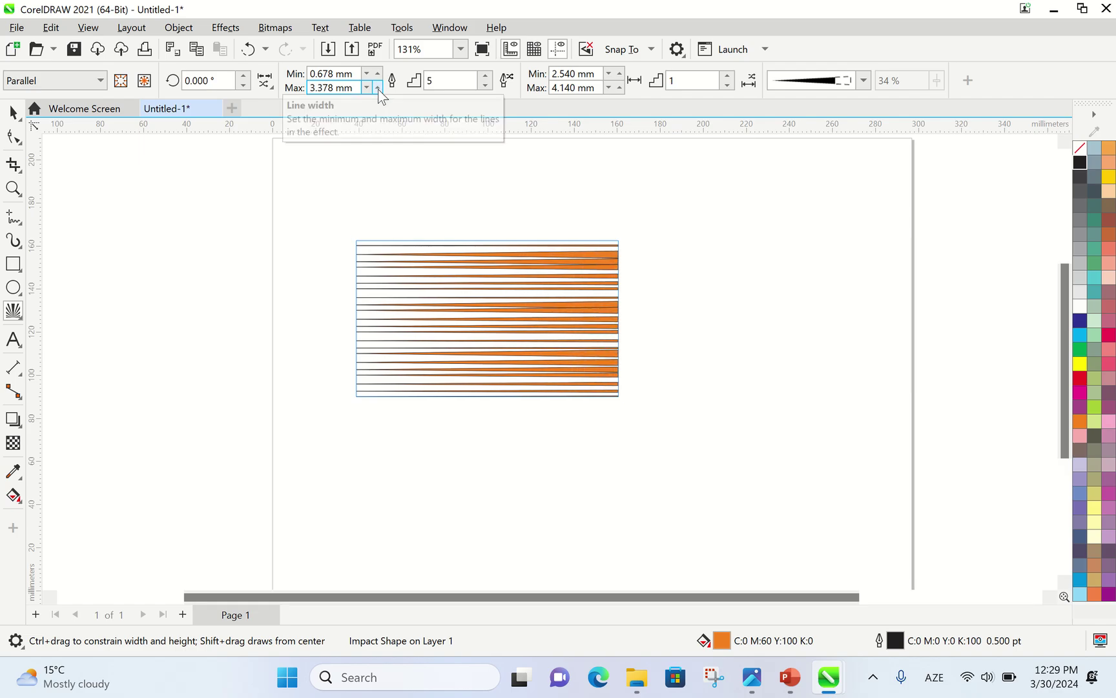
- Set the impact shape's line spacing to a minimum of 2.140 mm and a maximum of 2.840 mm
{"action": "left_click", "coordinate": [609, 88]}
{"action": "left_click", "coordinate": [609, 88]}
{"action": "left_click", "coordinate": [609, 87]}
{"action": "left_click", "coordinate": [608, 88]}
{"action": "left_click", "coordinate": [608, 88]}
{"action": "left_click", "coordinate": [606, 90]}
{"action": "left_click", "coordinate": [606, 90]}
{"action": "left_click", "coordinate": [606, 90]}
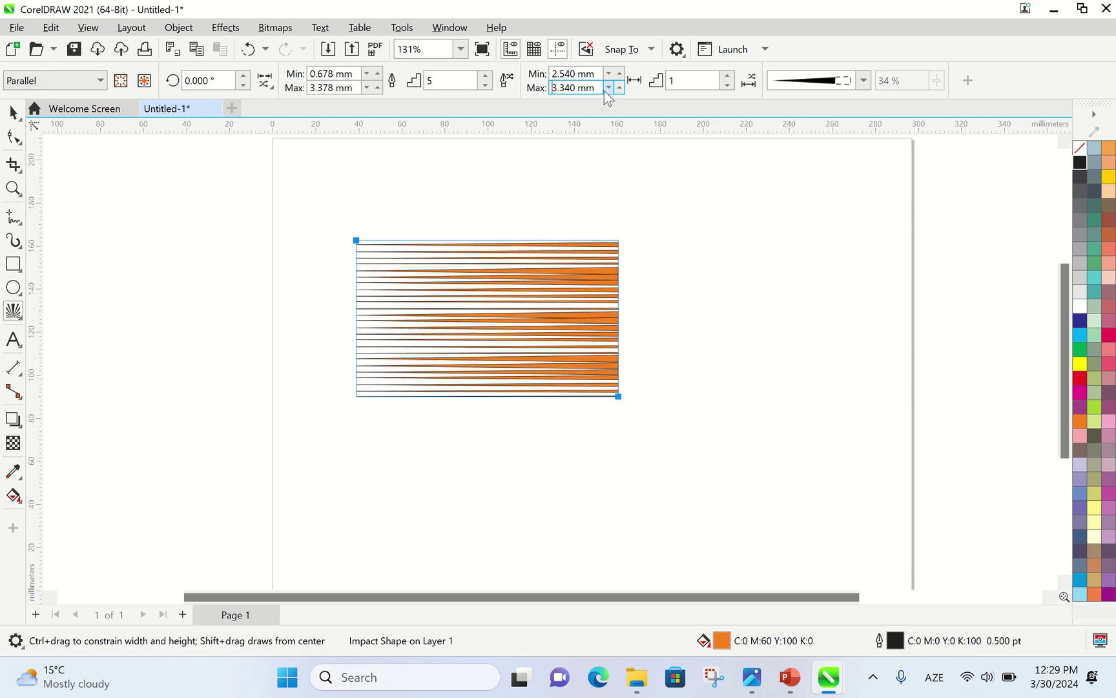
{"action": "left_click", "coordinate": [606, 91]}
{"action": "left_click", "coordinate": [606, 90]}
{"action": "left_click", "coordinate": [606, 91]}
{"action": "left_click", "coordinate": [606, 91]}
{"action": "left_click", "coordinate": [608, 88]}
{"action": "left_click", "coordinate": [608, 88]}
{"action": "left_click", "coordinate": [608, 88]}
{"action": "left_click", "coordinate": [608, 88]}
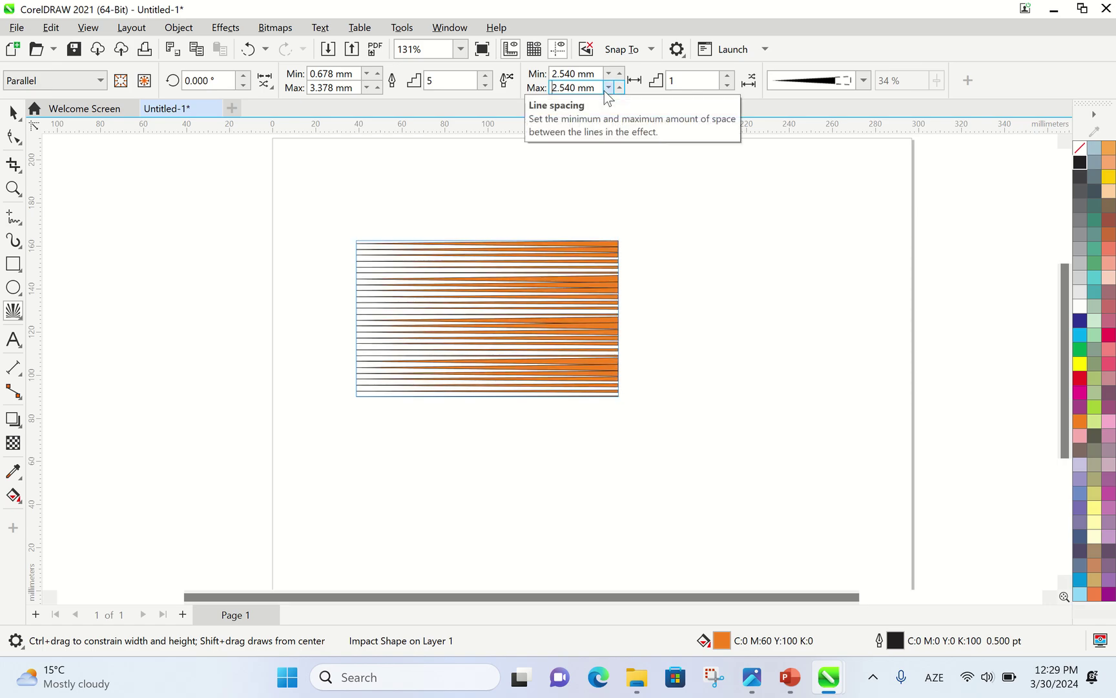
{"action": "left_click", "coordinate": [608, 87]}
{"action": "left_click", "coordinate": [608, 88]}
{"action": "left_click", "coordinate": [608, 87]}
{"action": "left_click", "coordinate": [608, 88]}
{"action": "left_click", "coordinate": [619, 88]}
{"action": "left_click", "coordinate": [619, 88]}
{"action": "left_click", "coordinate": [620, 88]}
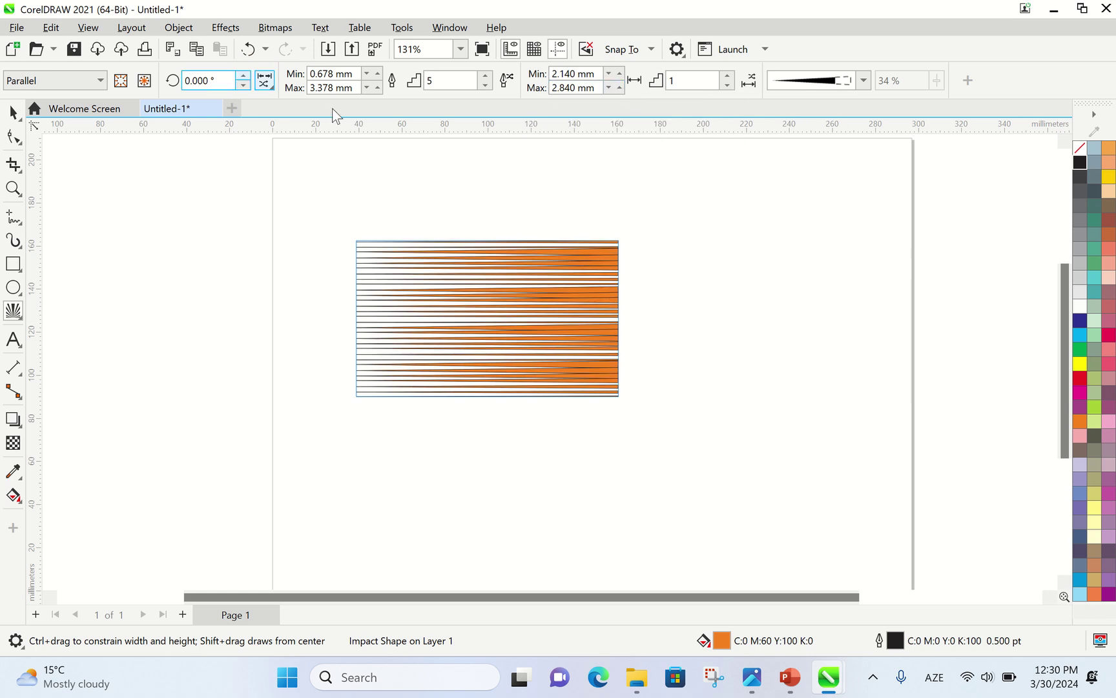
- Set the impact shape's width steps to 0 and deselect it
{"action": "left_click", "coordinate": [486, 85]}
{"action": "left_click", "coordinate": [485, 85]}
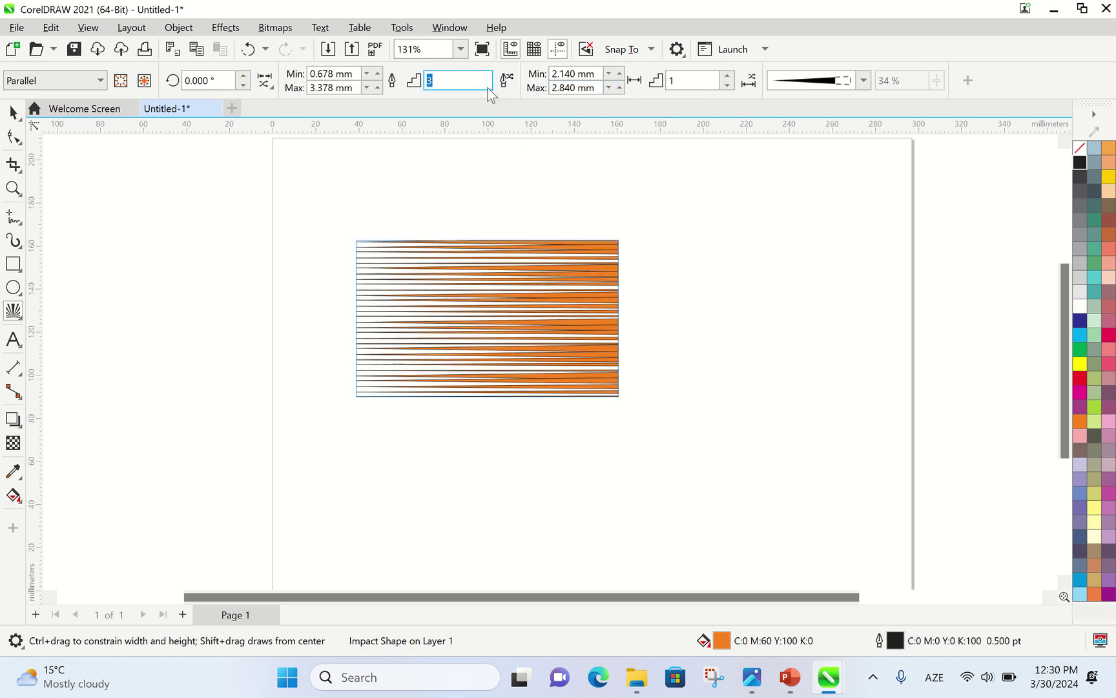
{"action": "left_click", "coordinate": [485, 85]}
{"action": "left_click", "coordinate": [485, 85]}
{"action": "left_click", "coordinate": [485, 85]}
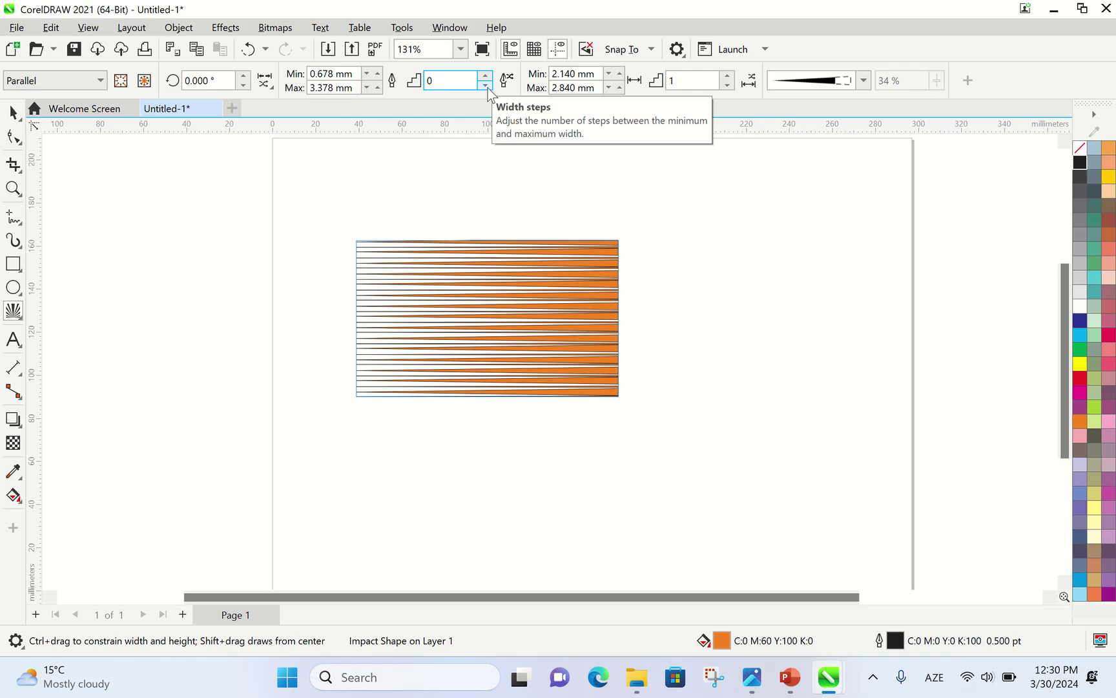
{"action": "left_click", "coordinate": [723, 314]}
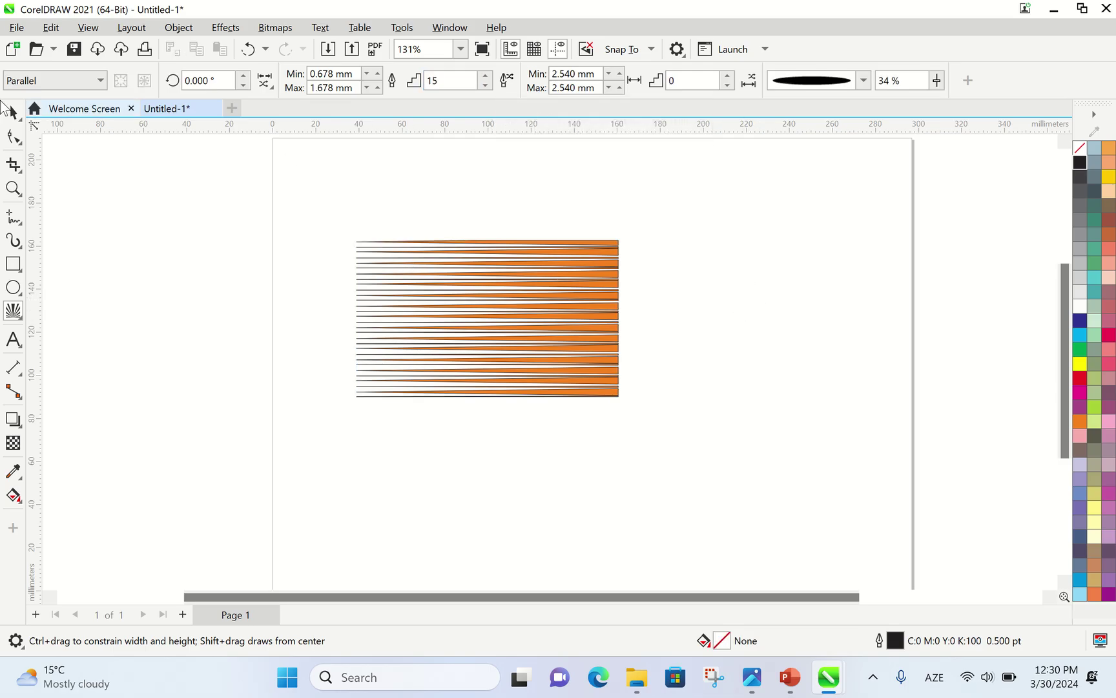
- Resize the impact shape to about 105 mm wide and 56 mm high and shift it toward the page's left edge
{"action": "left_click", "coordinate": [13, 112]}
{"action": "left_click", "coordinate": [580, 314]}
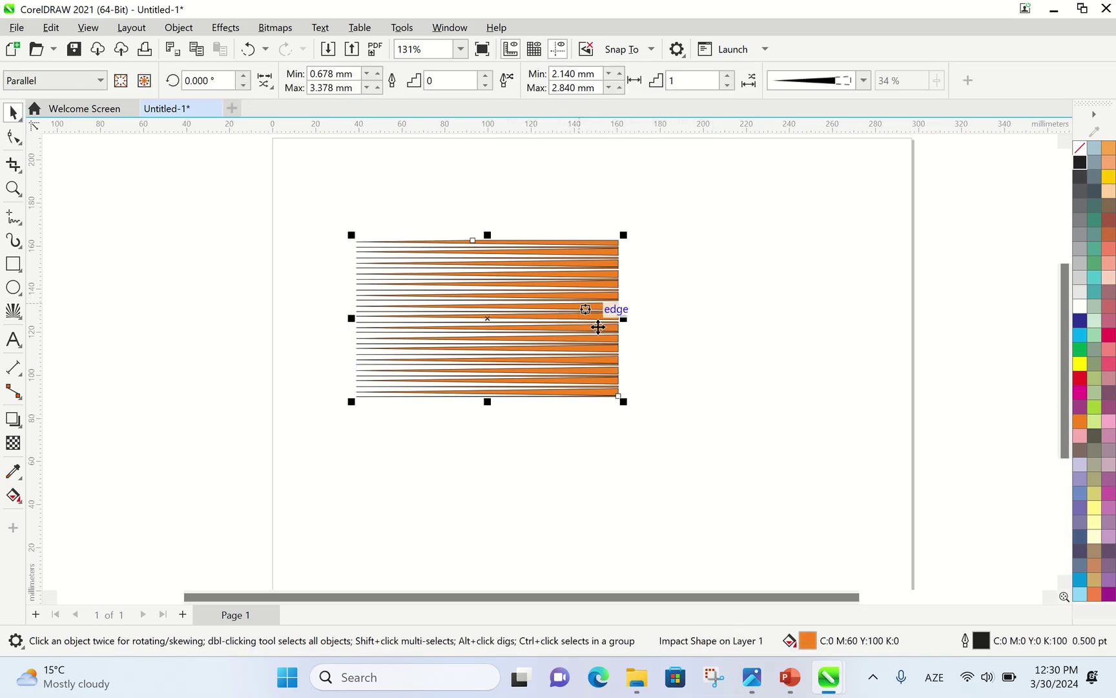
{"action": "left_click_drag", "start_coordinate": [621, 320], "coordinate": [537, 322]}
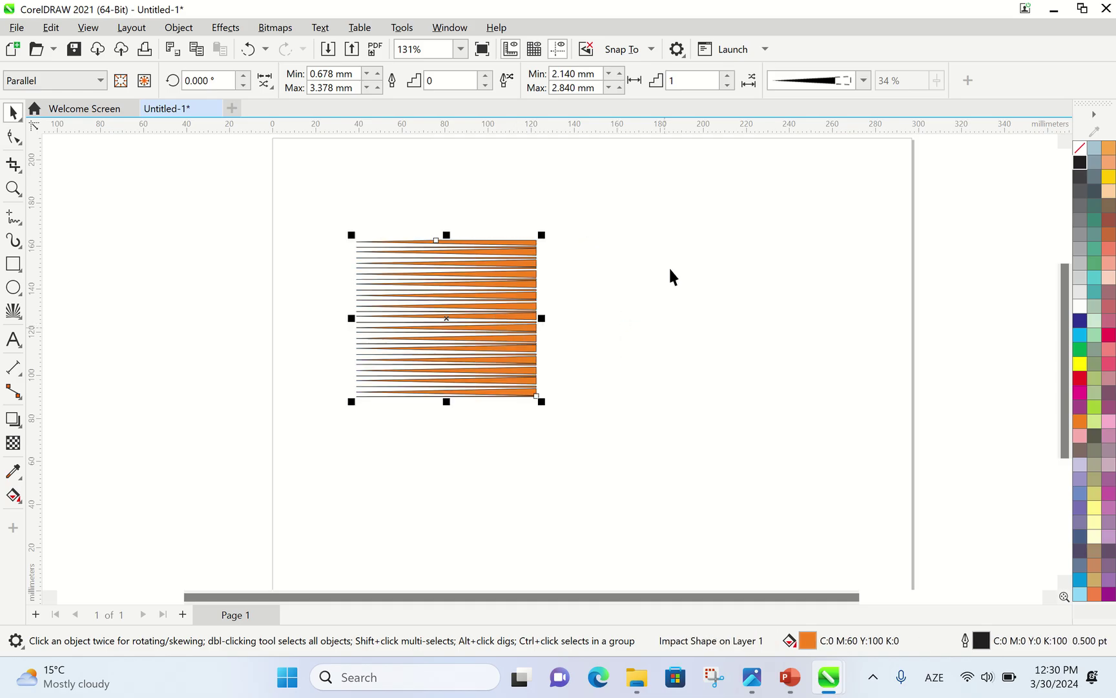
{"action": "left_click", "coordinate": [300, 189]}
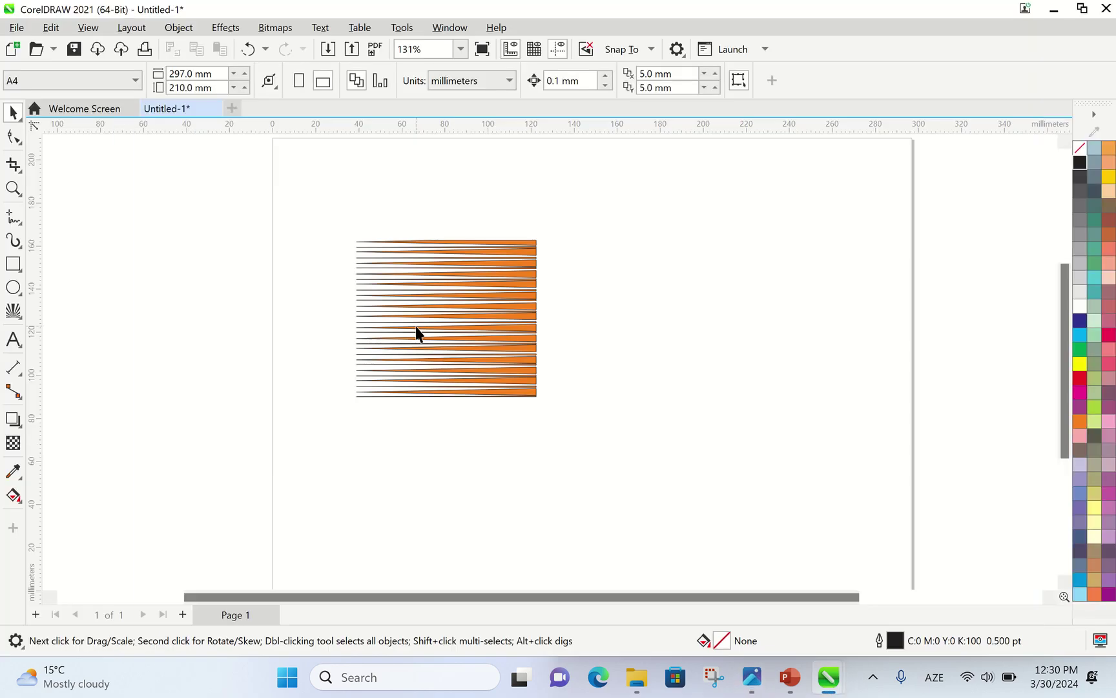
{"action": "left_click", "coordinate": [417, 332]}
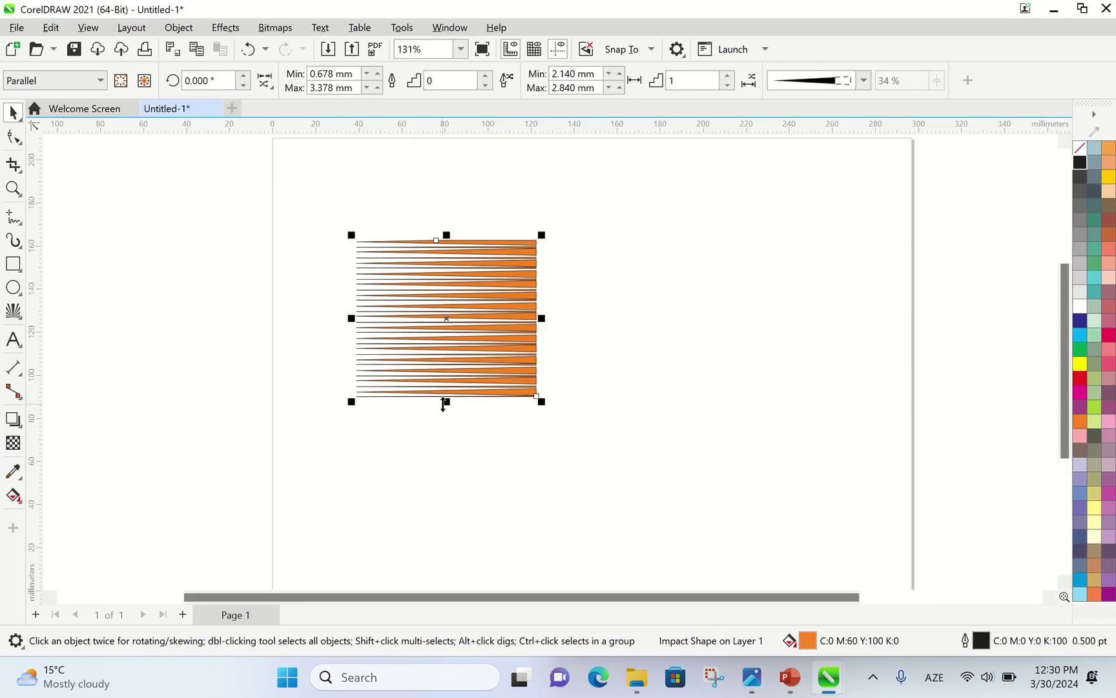
{"action": "left_click_drag", "start_coordinate": [443, 404], "coordinate": [447, 366]}
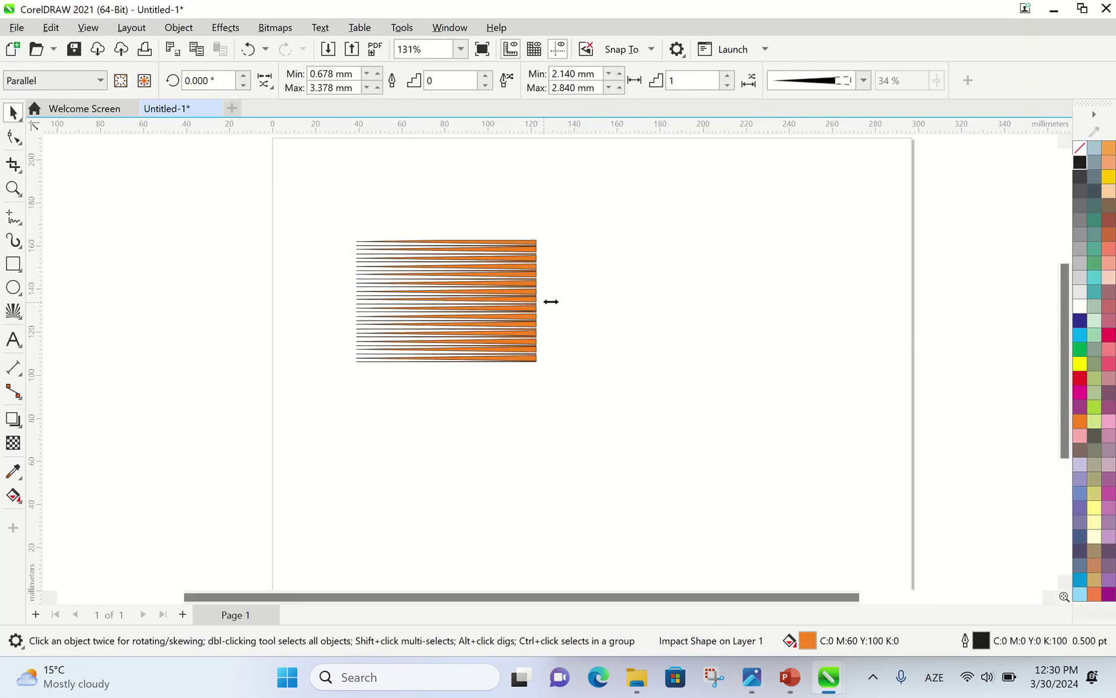
{"action": "left_click_drag", "start_coordinate": [550, 301], "coordinate": [578, 302]}
{"action": "left_click_drag", "start_coordinate": [474, 302], "coordinate": [442, 311]}
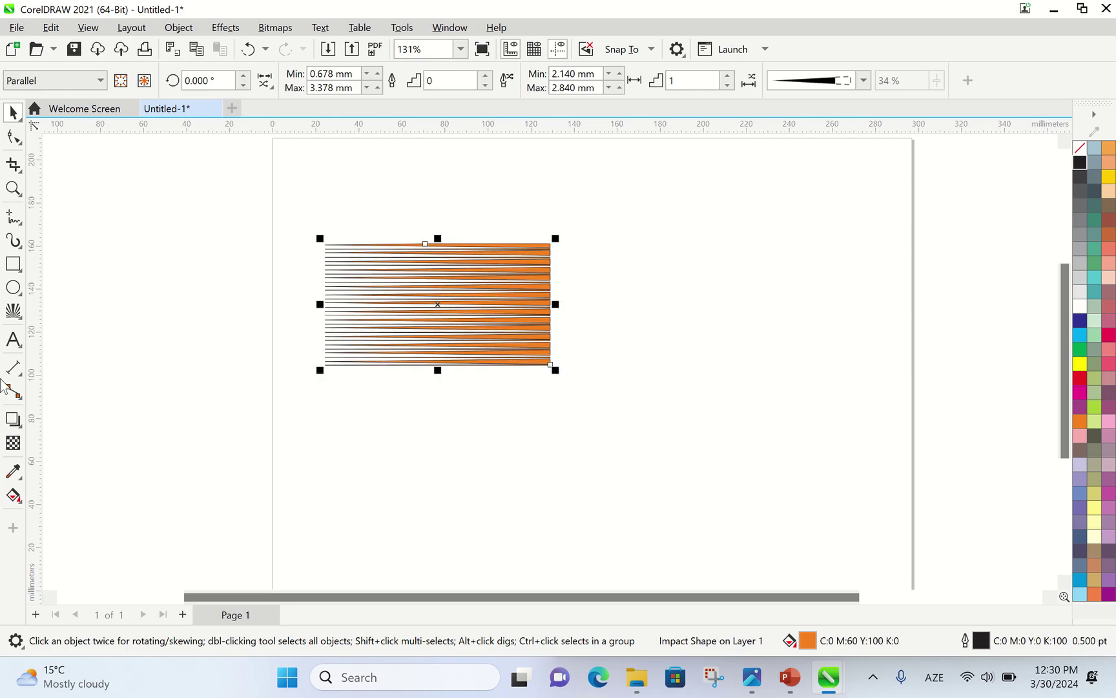
- Add the artistic text "FAST" to the right of the speed lines, checking the wording in the reference image in Photos
{"action": "left_click", "coordinate": [13, 338]}
{"action": "left_click", "coordinate": [578, 268]}
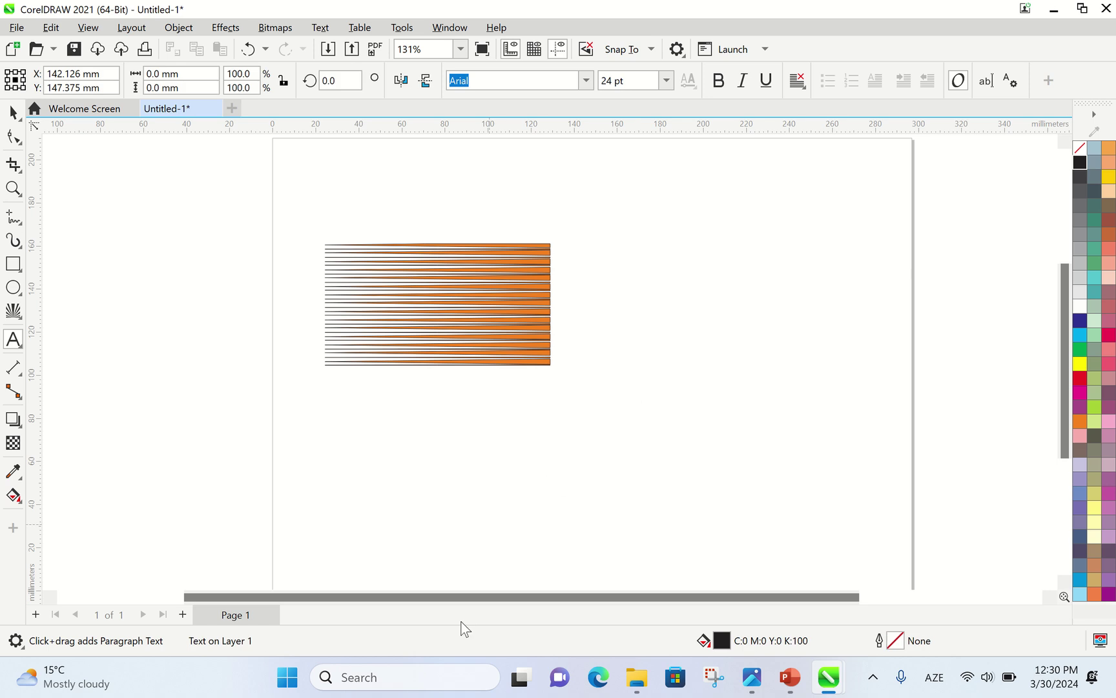
{"action": "left_click", "coordinate": [753, 679]}
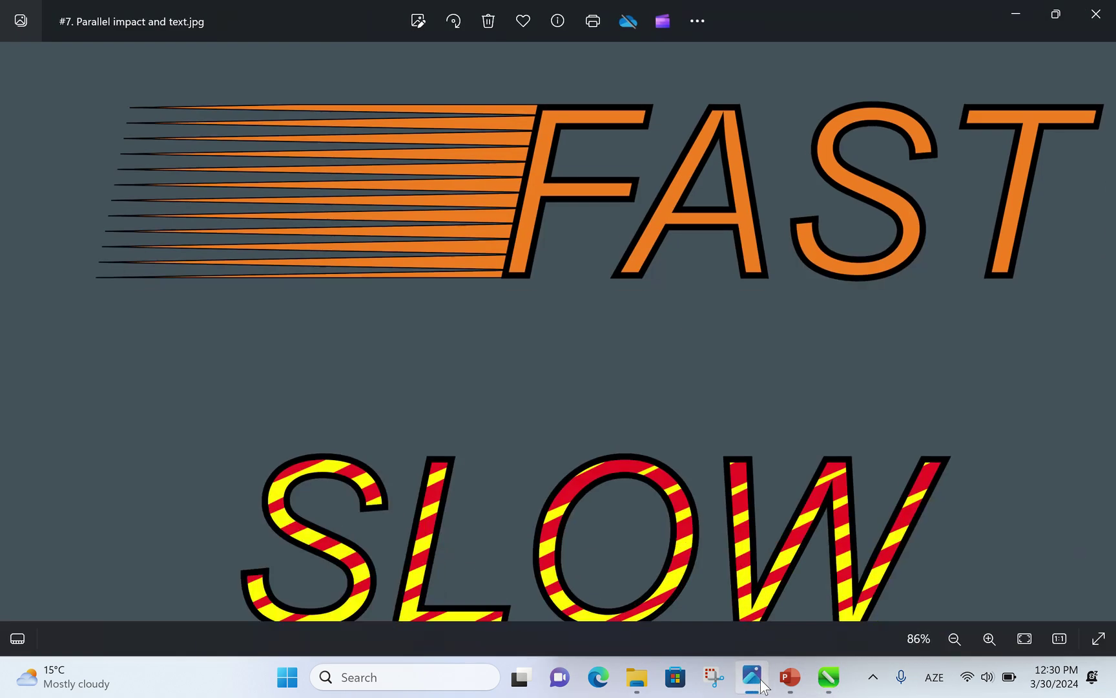
{"action": "left_click", "coordinate": [757, 680]}
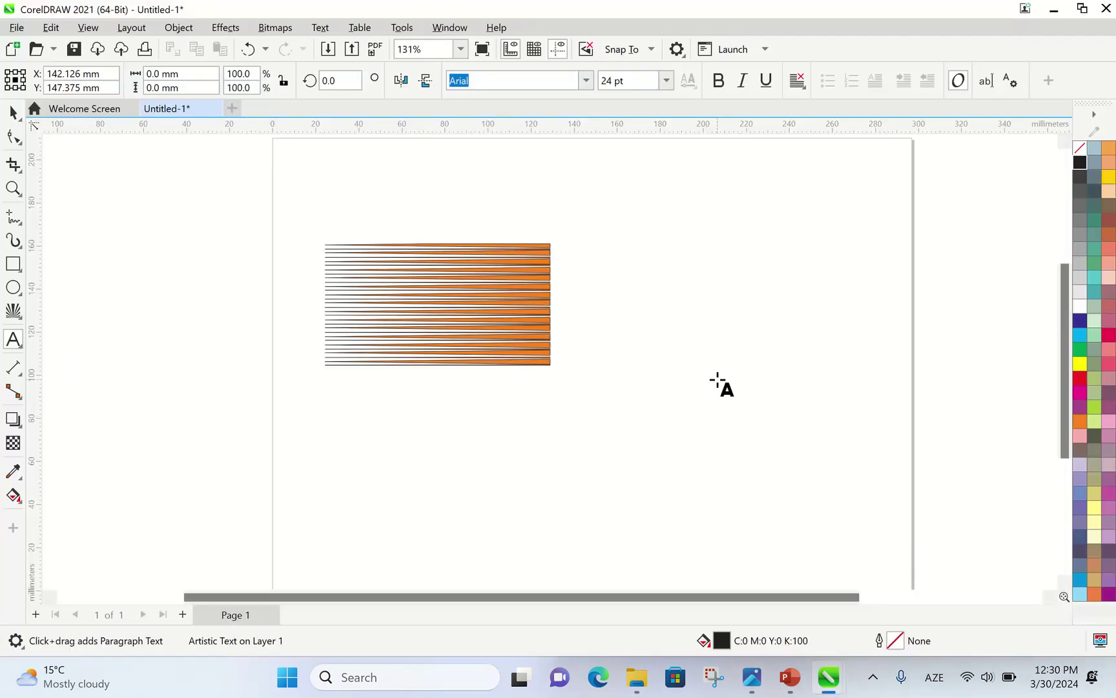
{"action": "type", "text": "FAS"}
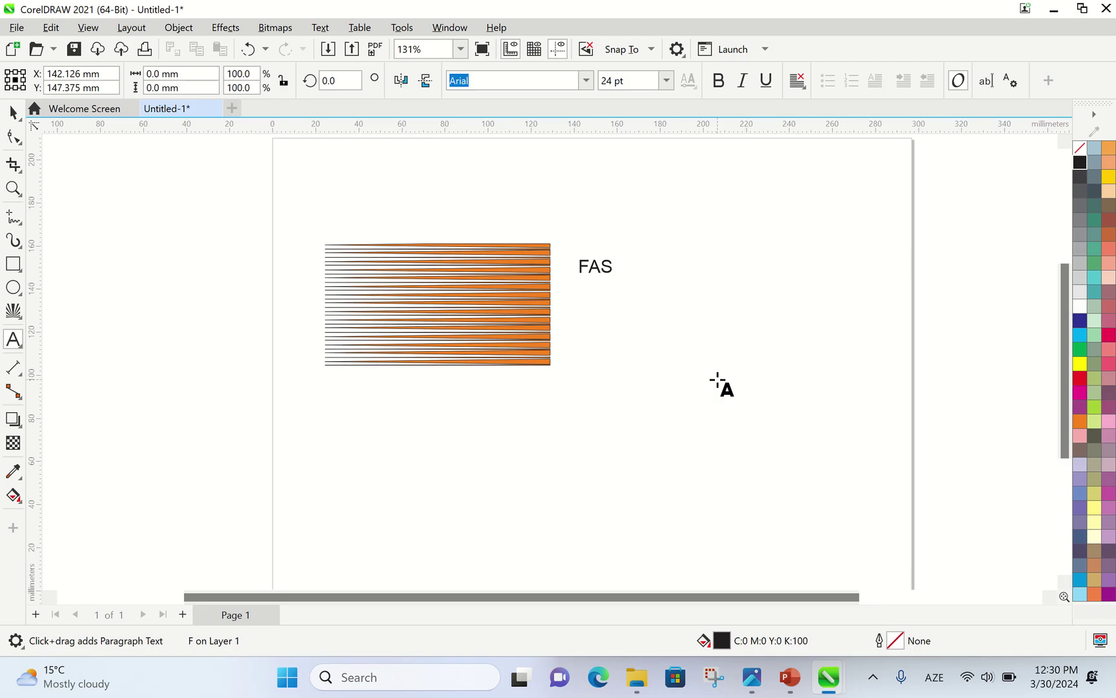
{"action": "type", "text": "T"}
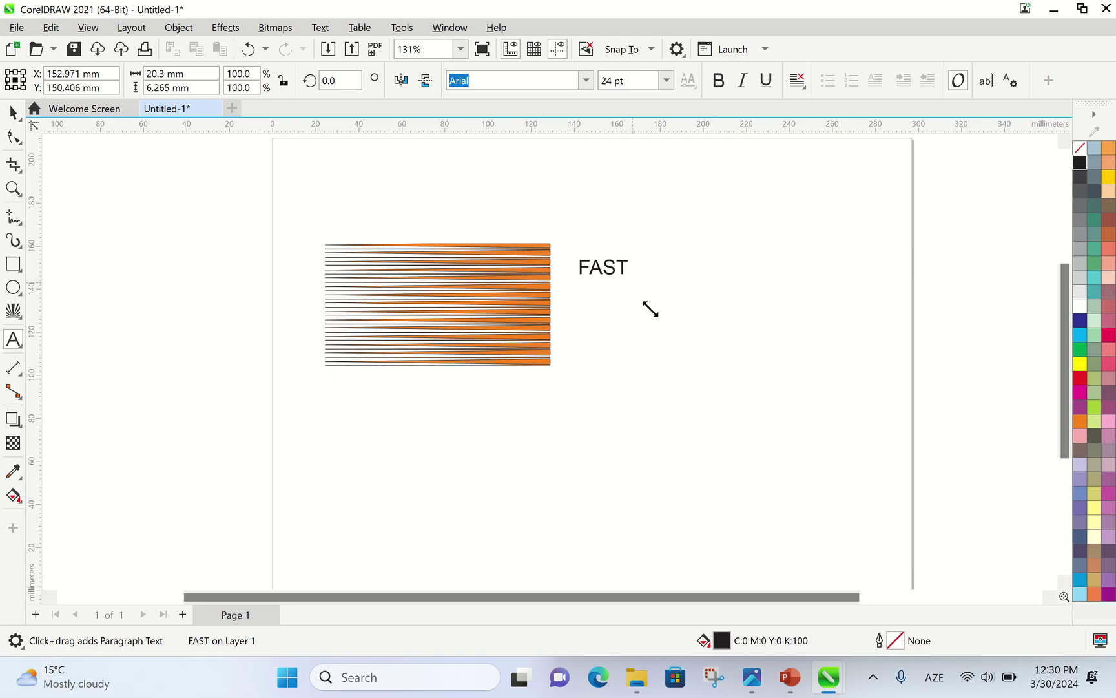
- Place the FAST text beside the speed lines and scale it to about 172 by 53 mm
{"action": "left_click_drag", "start_coordinate": [651, 309], "coordinate": [870, 509]}
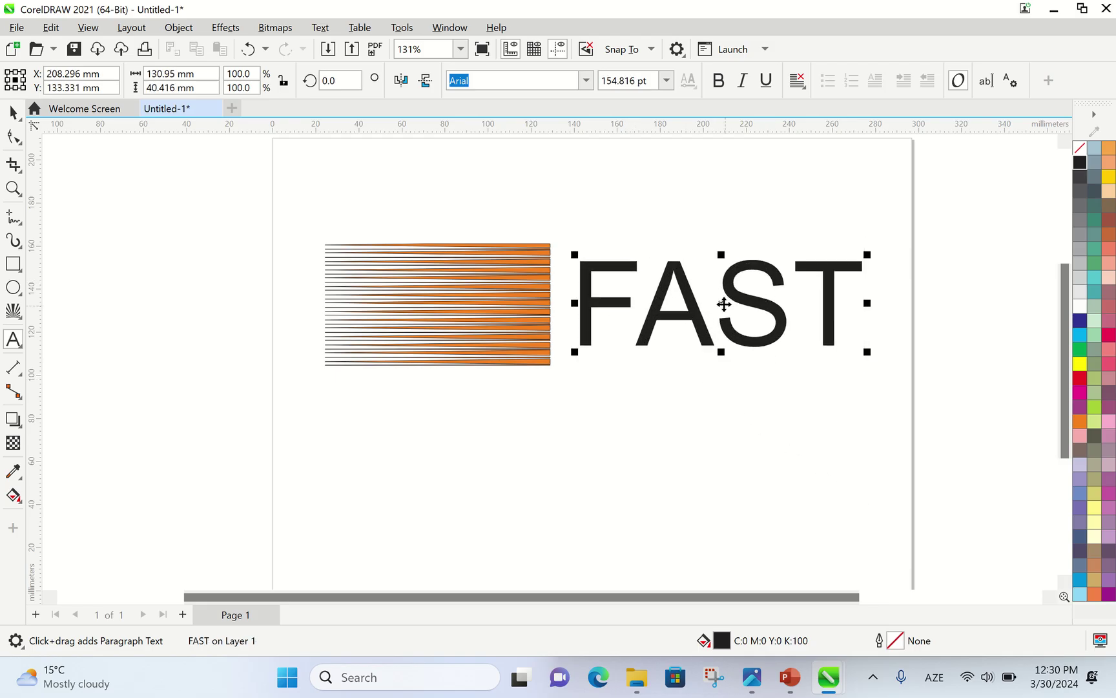
{"action": "mouse_move", "coordinate": [724, 304]}
{"action": "left_mouse_down"}
{"action": "mouse_move", "coordinate": [698, 319]}
{"action": "mouse_move", "coordinate": [708, 280]}
{"action": "mouse_move", "coordinate": [695, 287]}
{"action": "mouse_move", "coordinate": [711, 295]}
{"action": "left_mouse_up"}
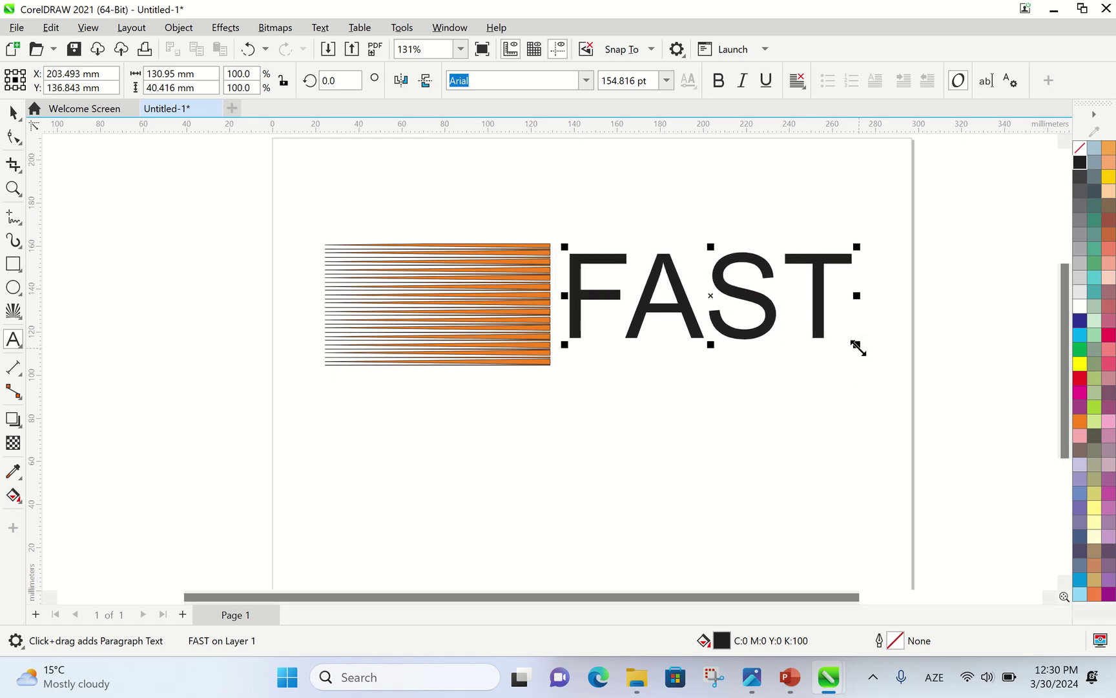
{"action": "left_click_drag", "start_coordinate": [858, 348], "coordinate": [944, 414]}
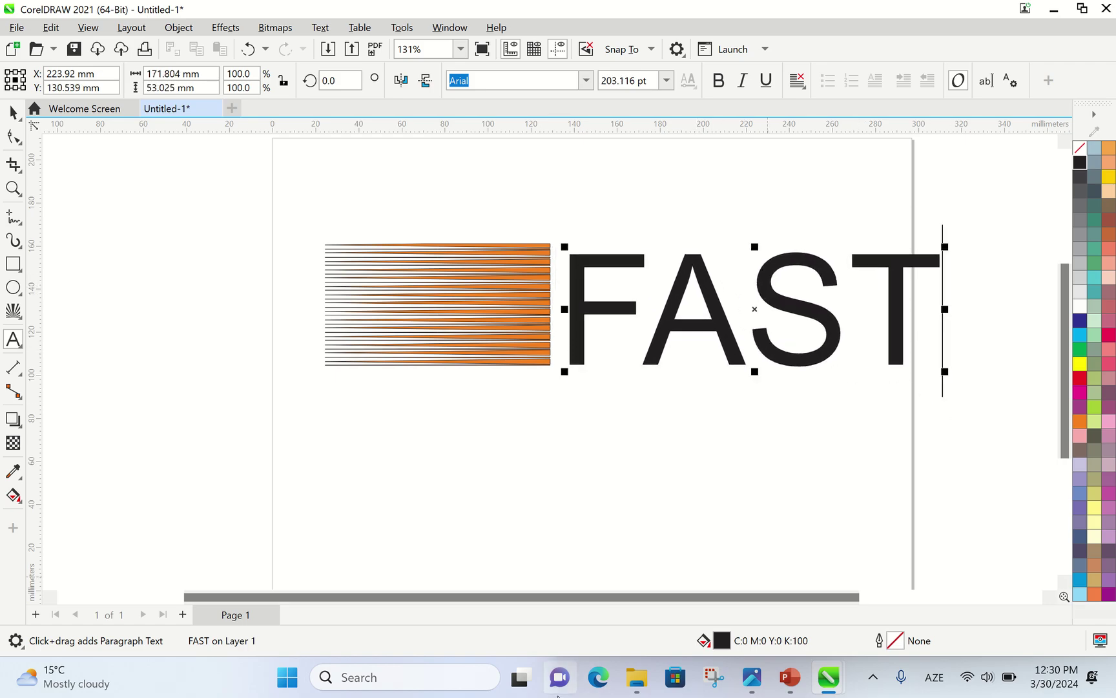
- Check the lettering colours in the reference image in Photos, and give the FAST text an orange fill and a black outline
{"action": "left_click", "coordinate": [761, 681]}
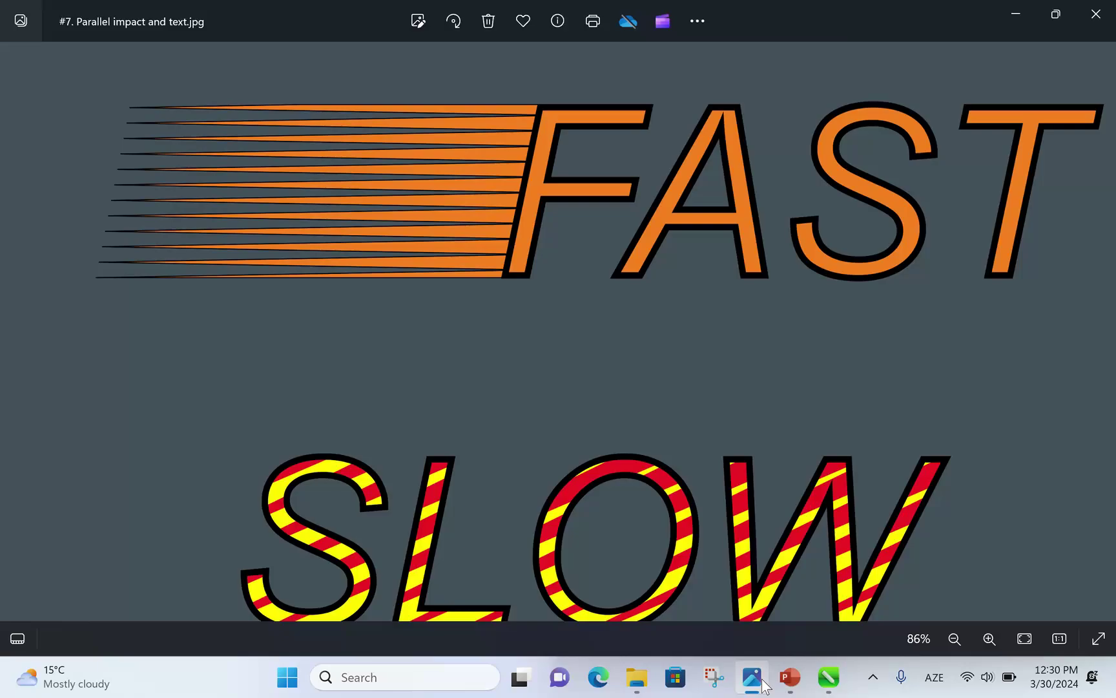
{"action": "left_click", "coordinate": [764, 685]}
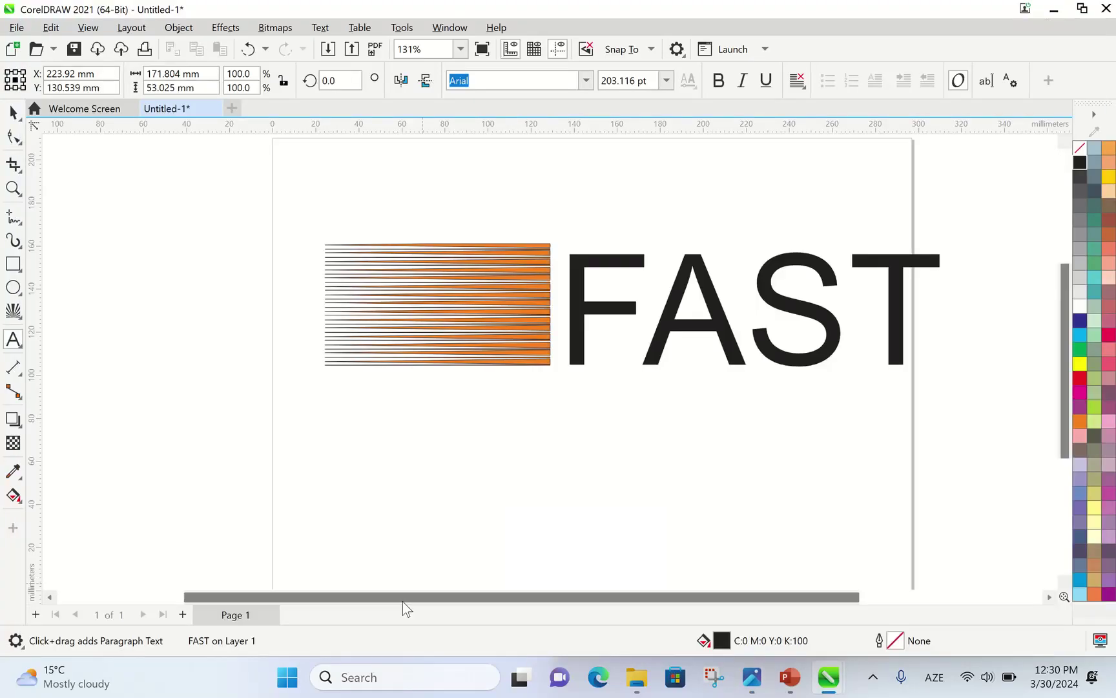
{"action": "left_click", "coordinate": [1079, 422]}
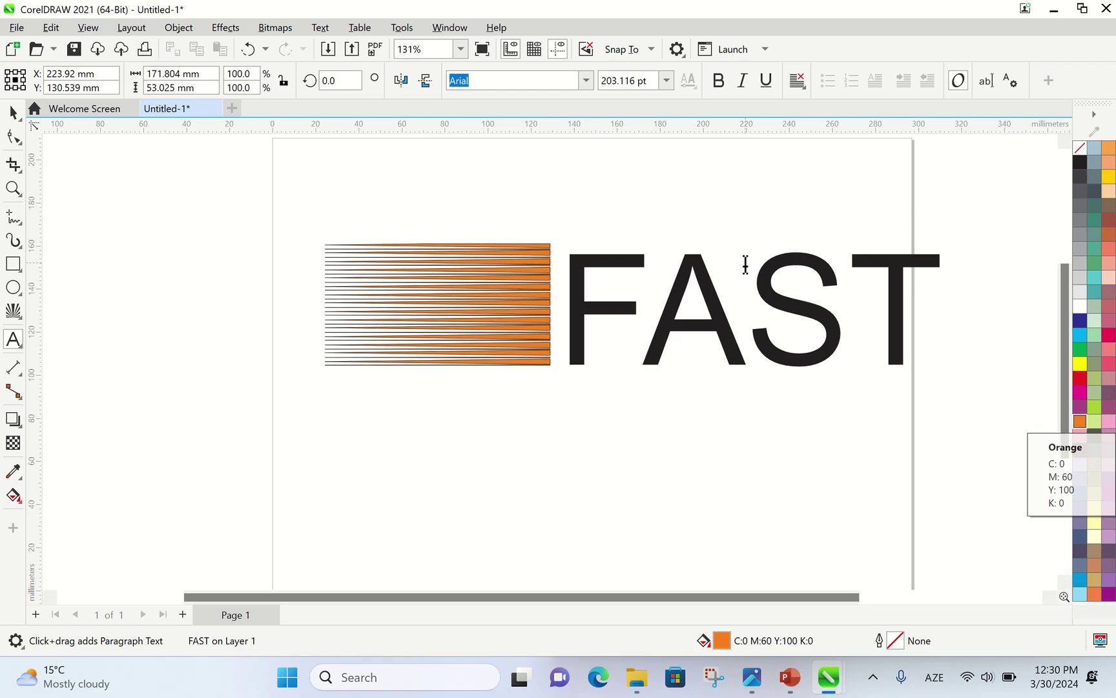
{"action": "left_click", "coordinate": [778, 300]}
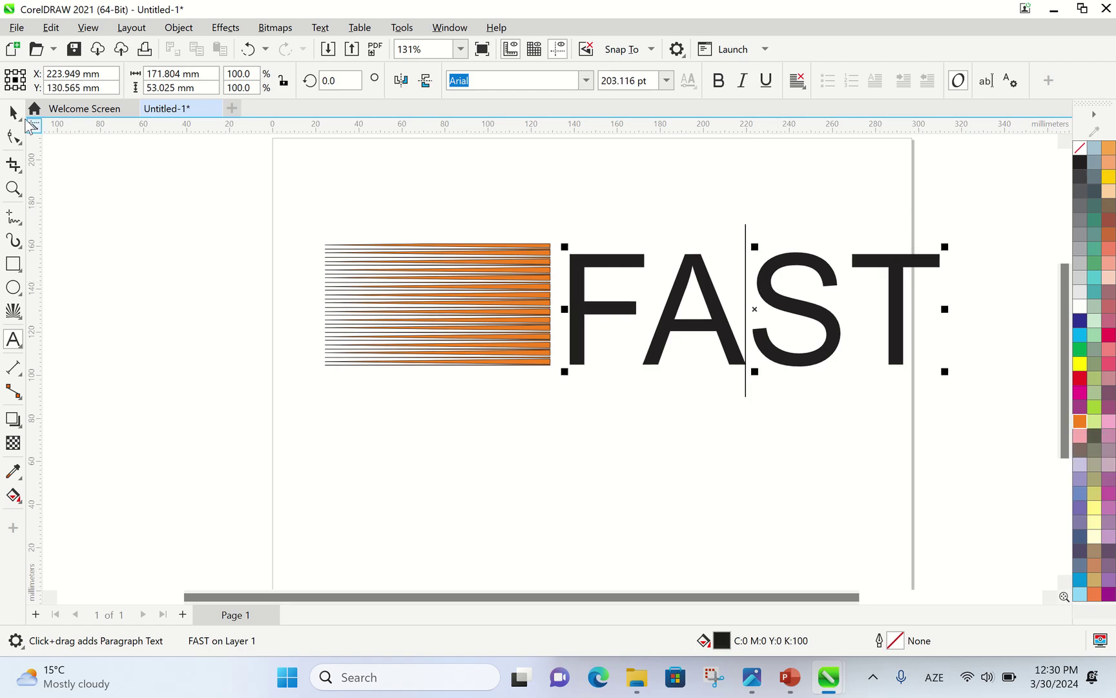
{"action": "left_click", "coordinate": [13, 112]}
{"action": "left_click", "coordinate": [796, 432]}
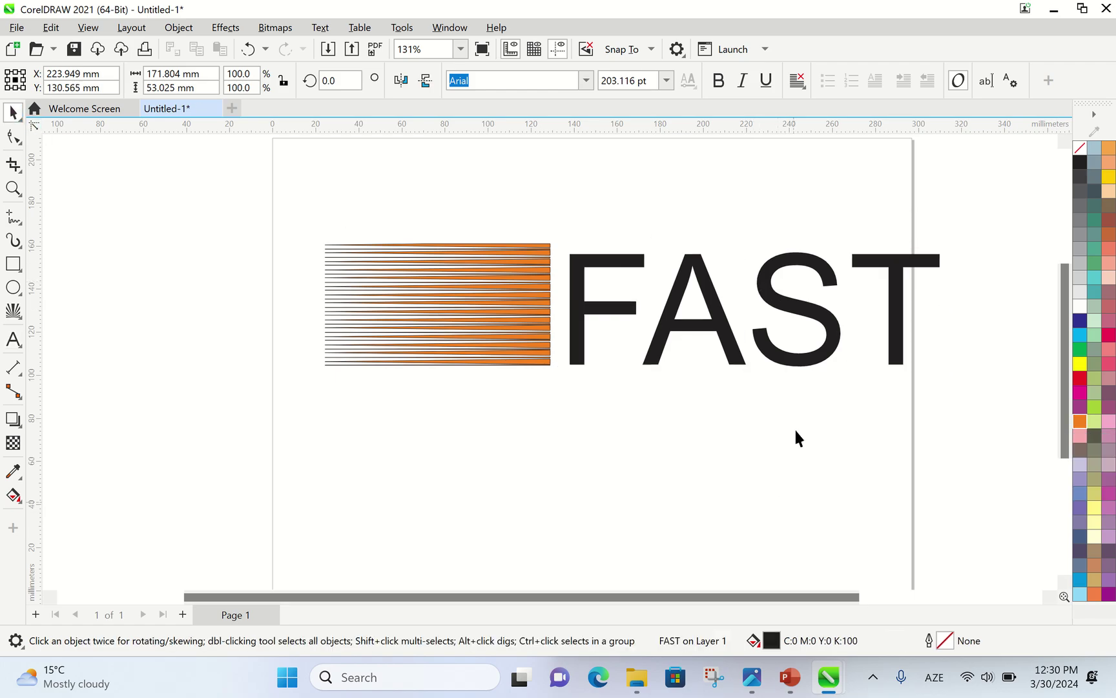
{"action": "left_click", "coordinate": [778, 306]}
{"action": "left_click", "coordinate": [1079, 422]}
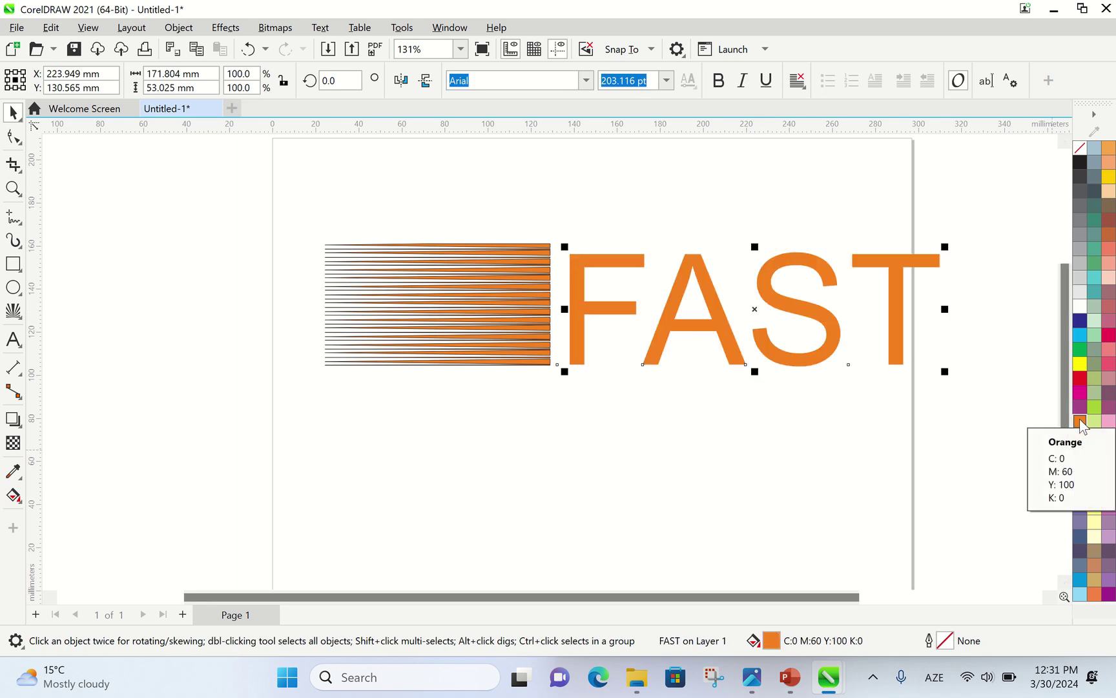
{"action": "right_click", "coordinate": [1076, 160]}
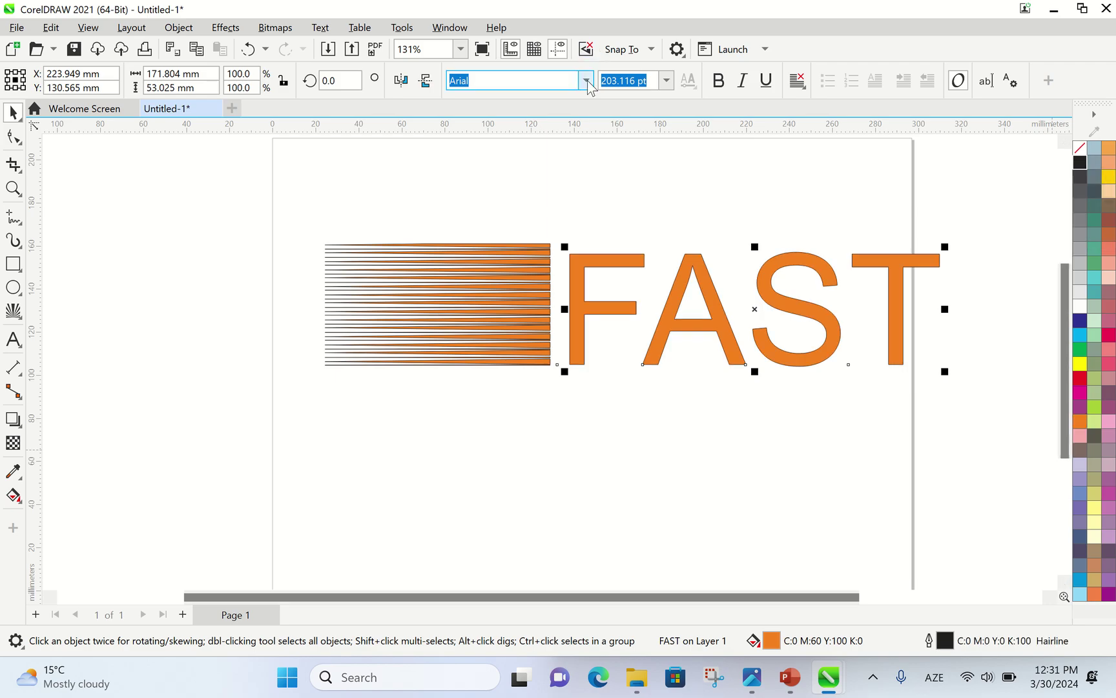
{"action": "left_click", "coordinate": [666, 81]}
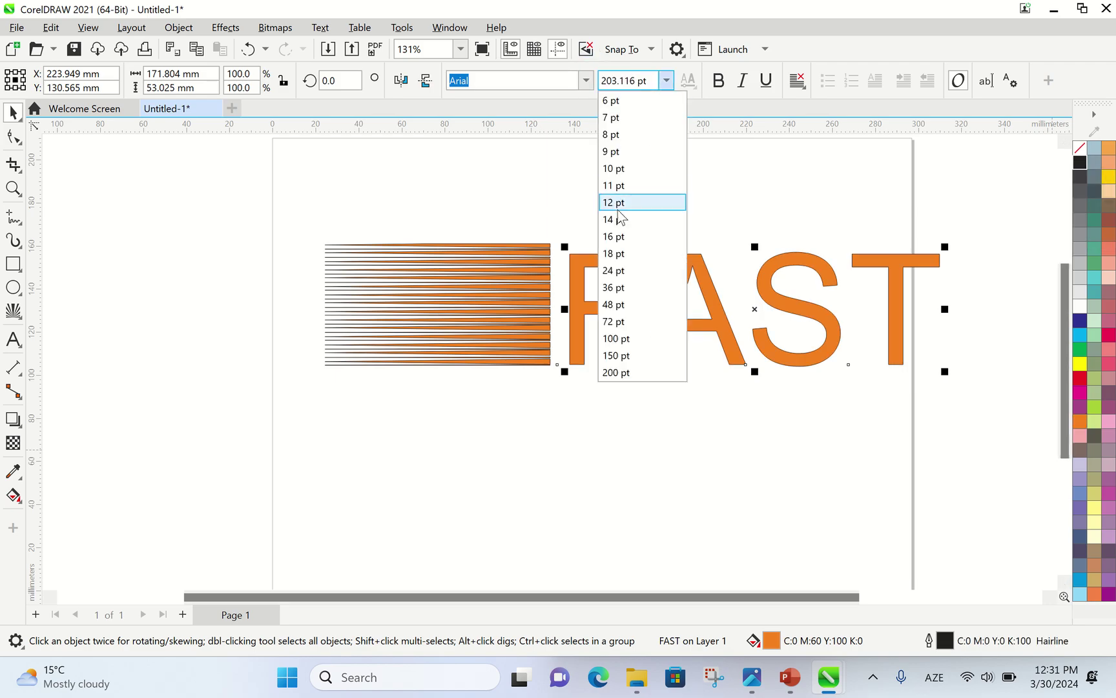
{"action": "left_click", "coordinate": [872, 4]}
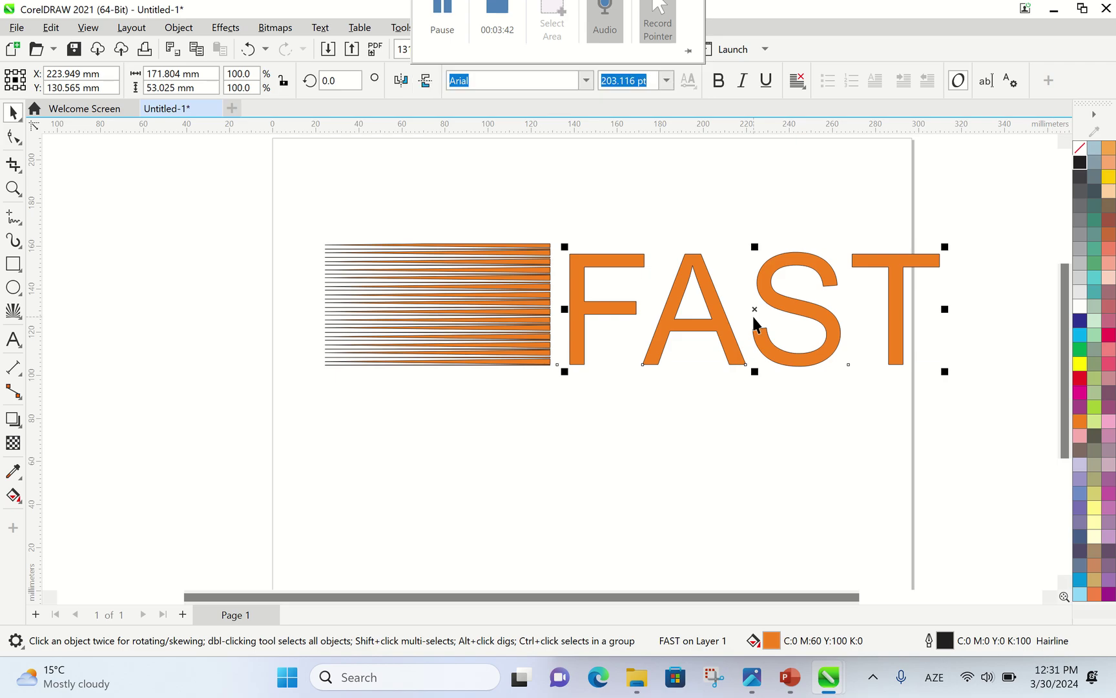
- Try a 16 pt font size on the FAST text and undo the change
{"action": "left_click", "coordinate": [773, 509]}
{"action": "left_click", "coordinate": [779, 302]}
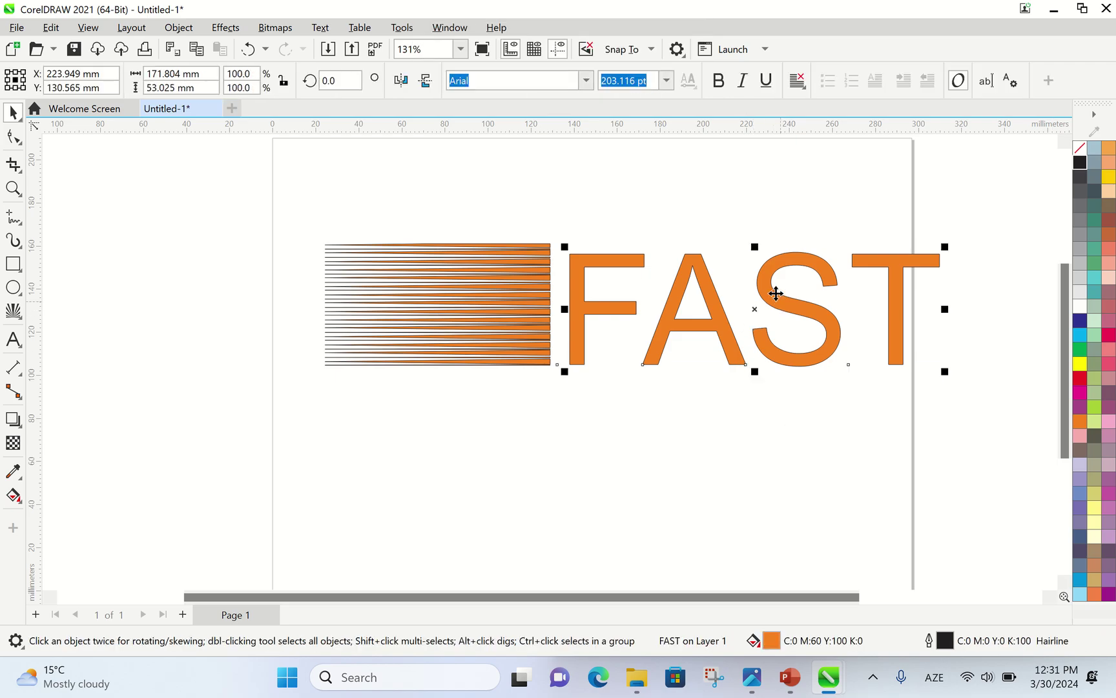
{"action": "left_click", "coordinate": [666, 80]}
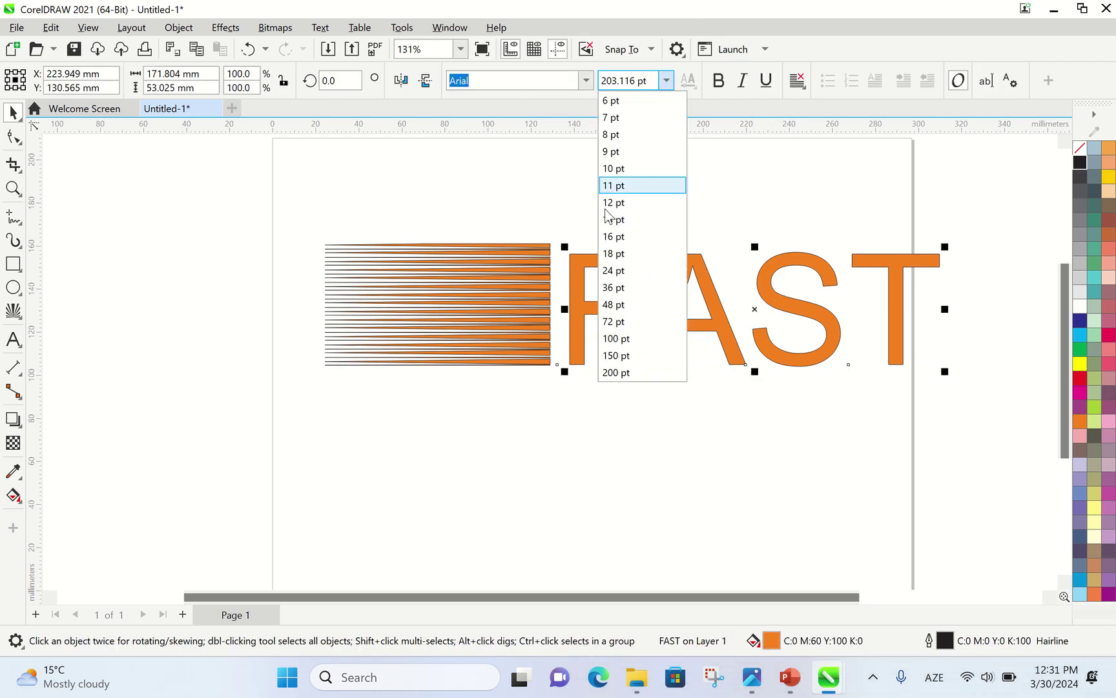
{"action": "left_click", "coordinate": [610, 238]}
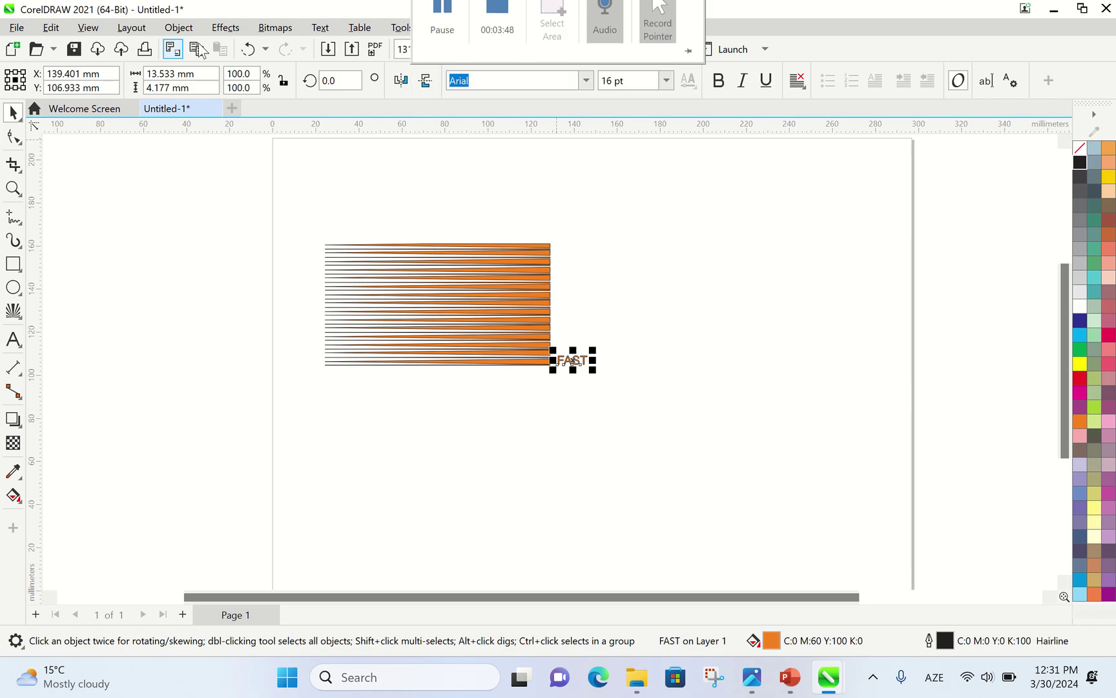
{"action": "left_click", "coordinate": [248, 50]}
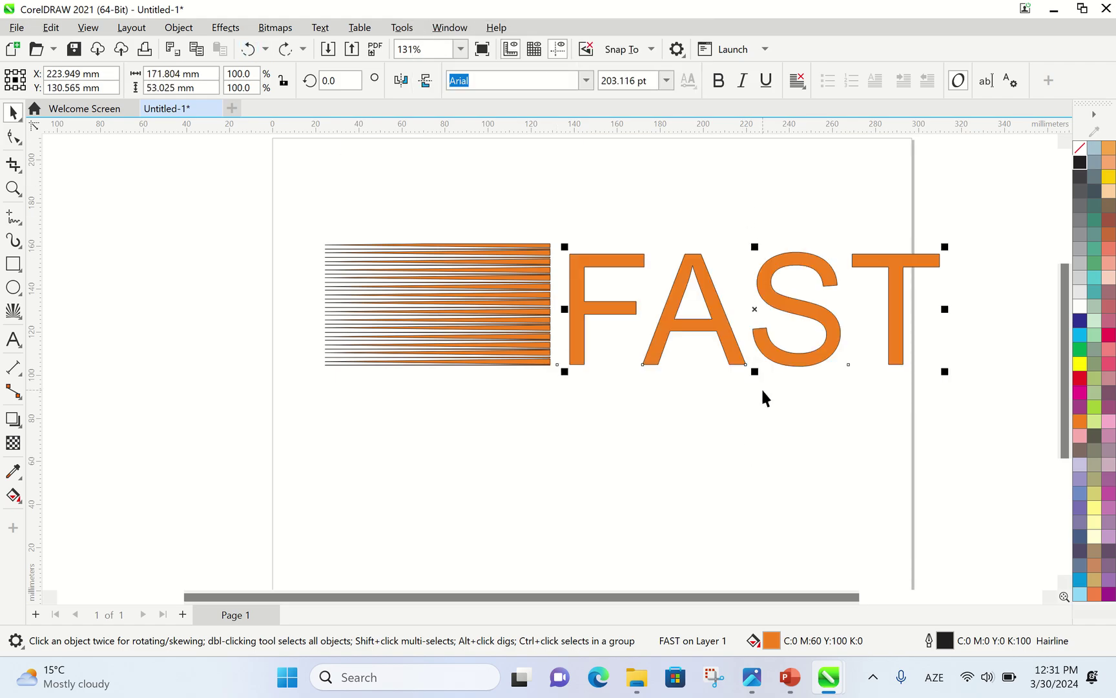
- Examine the character, paragraph and frame properties of the FAST text
{"action": "left_click", "coordinate": [754, 311]}
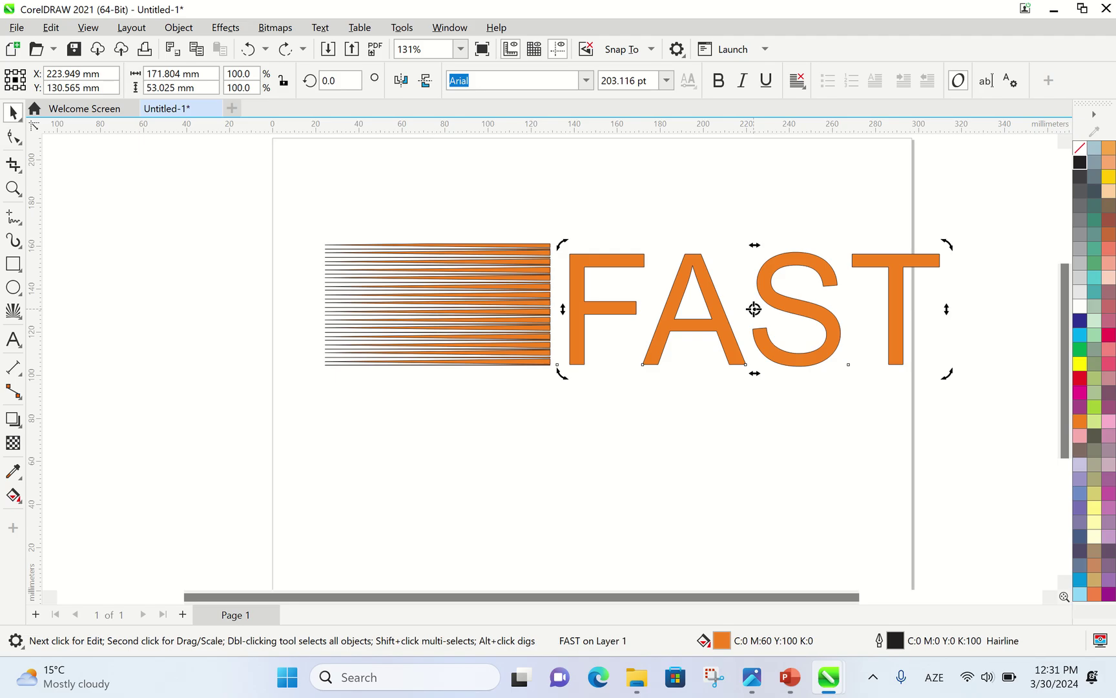
{"action": "left_click", "coordinate": [776, 309]}
{"action": "left_click", "coordinate": [773, 461]}
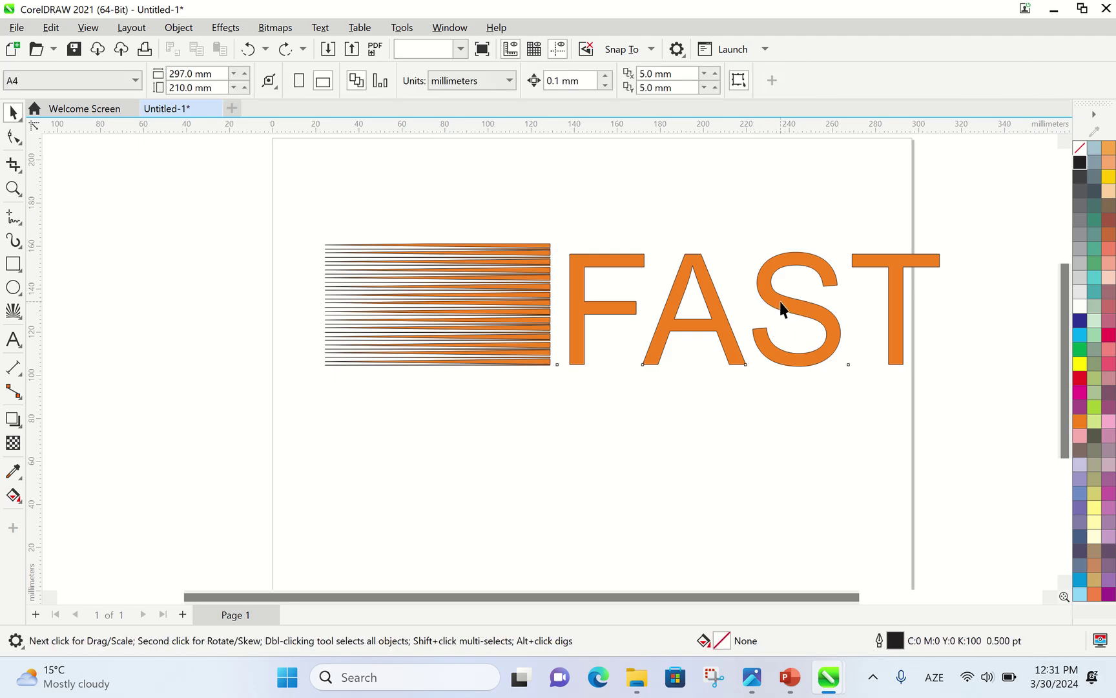
{"action": "left_click", "coordinate": [758, 304]}
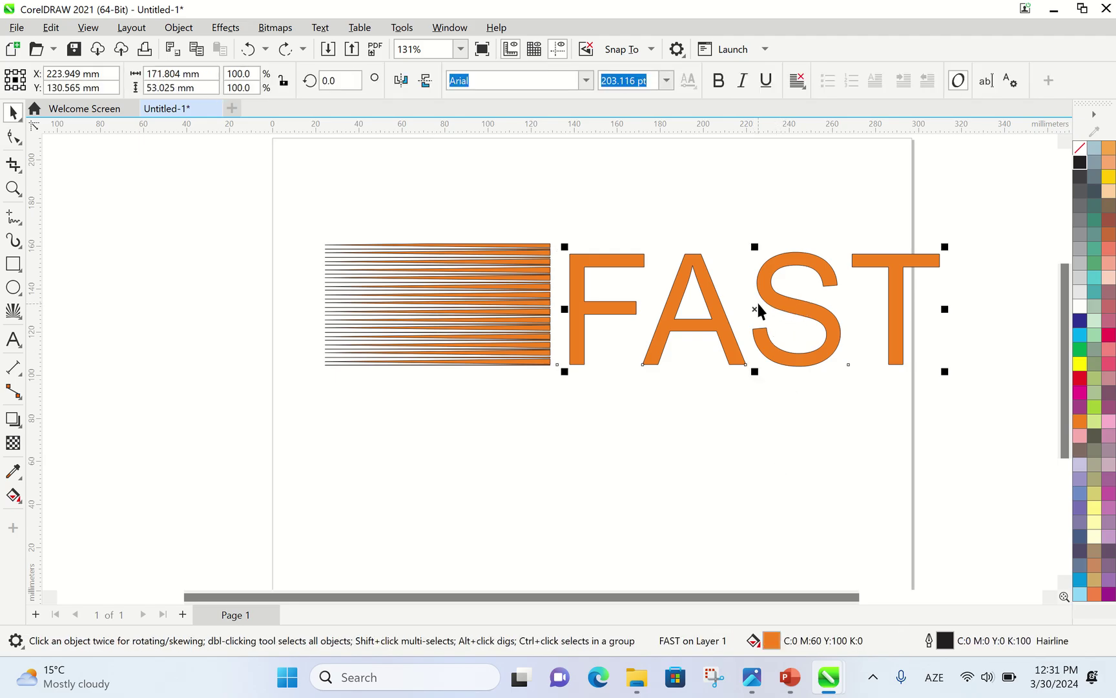
{"action": "left_click", "coordinate": [1012, 83]}
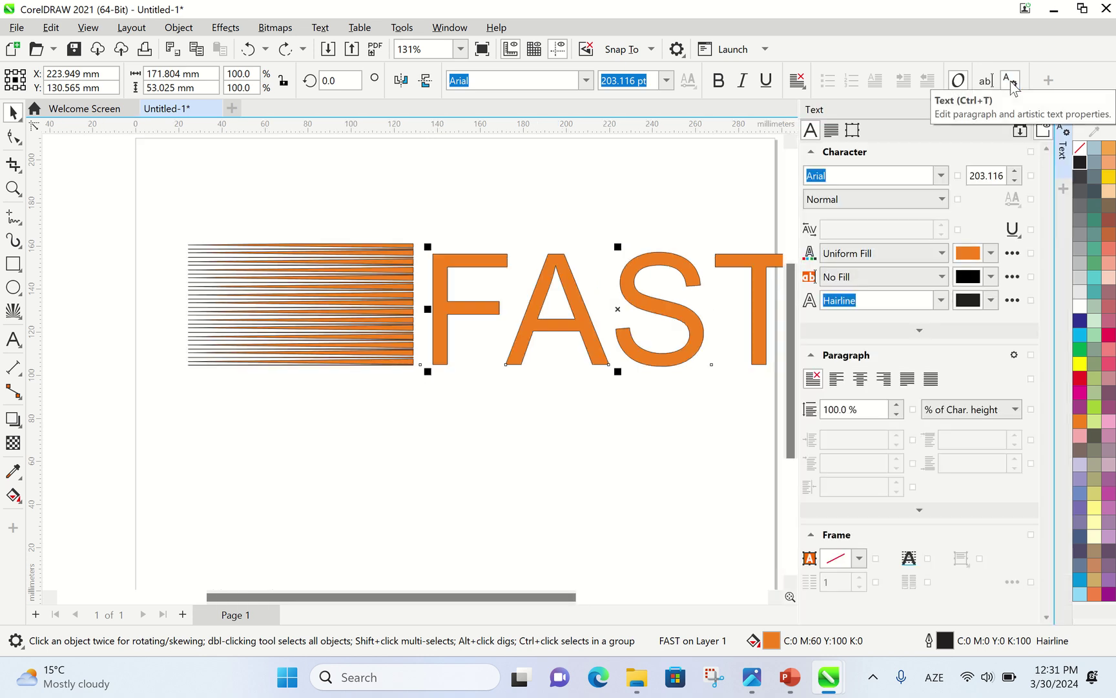
{"action": "left_click", "coordinate": [851, 134]}
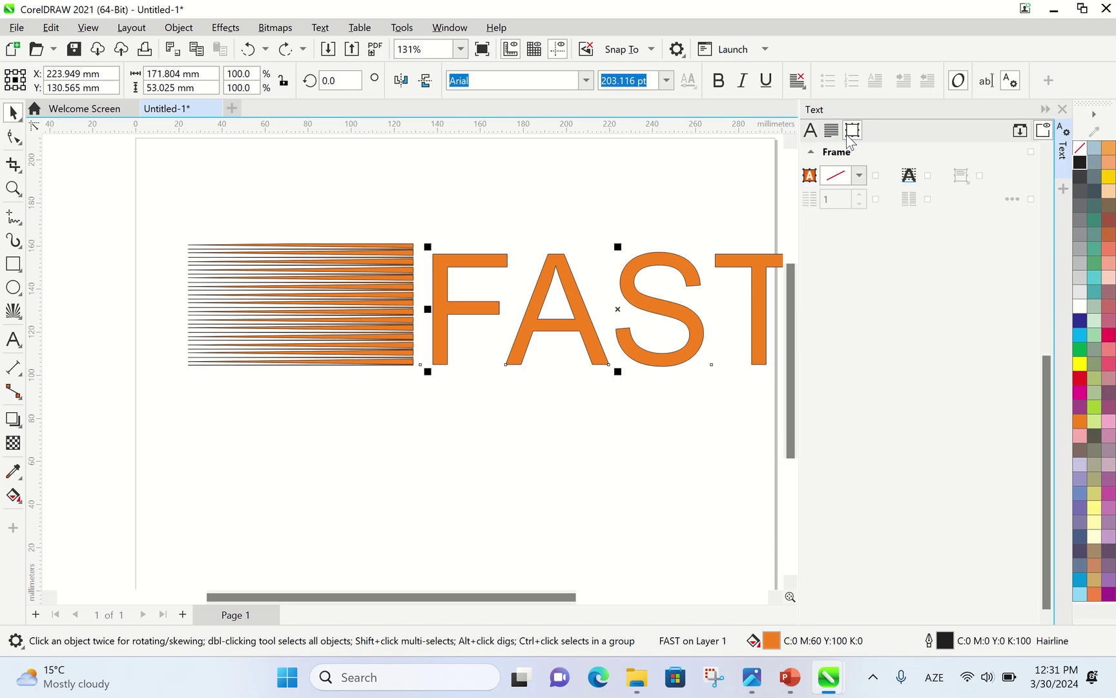
{"action": "left_click", "coordinate": [859, 175]}
{"action": "left_click", "coordinate": [859, 175]}
{"action": "left_click", "coordinate": [833, 138]}
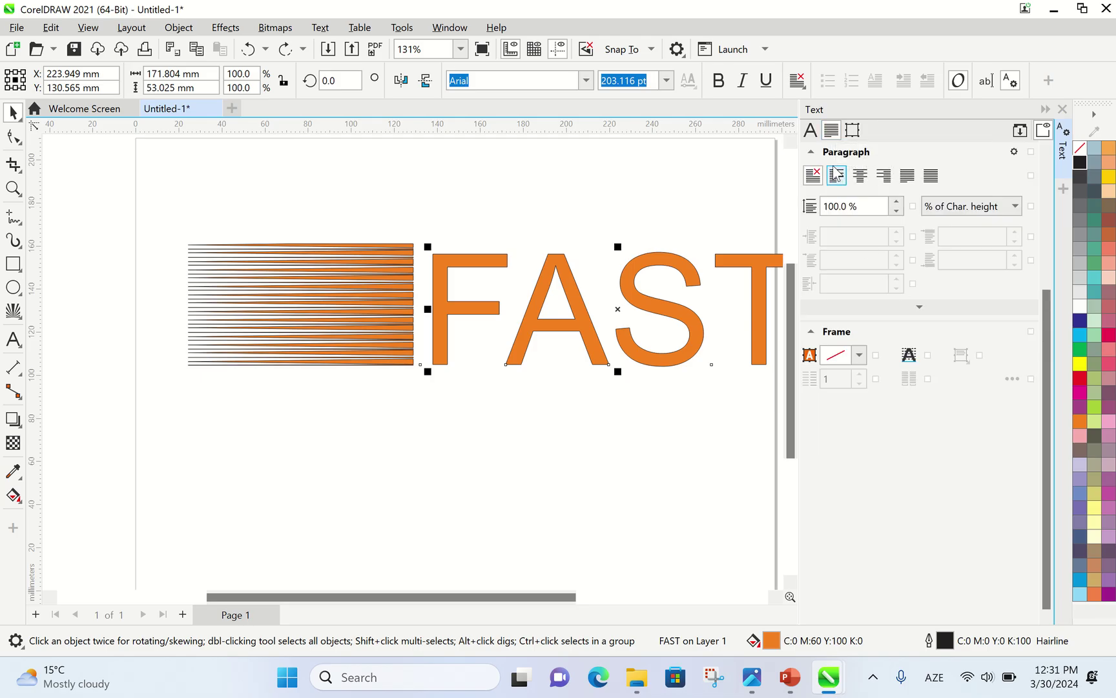
{"action": "left_click", "coordinate": [816, 131]}
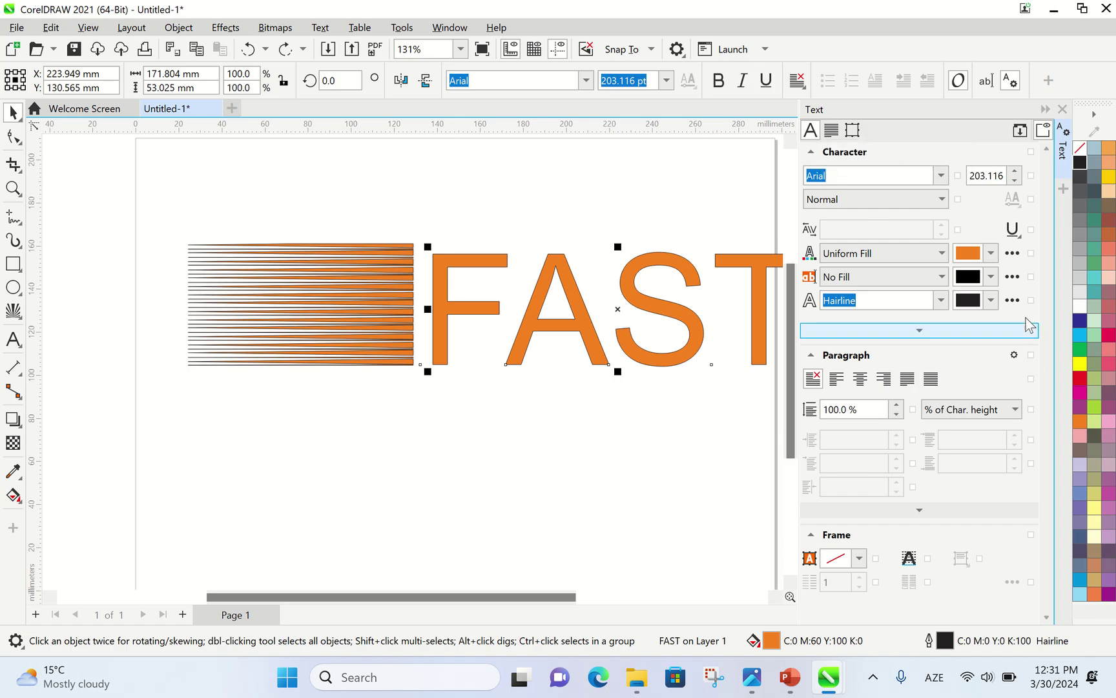
{"action": "left_click", "coordinate": [1063, 109]}
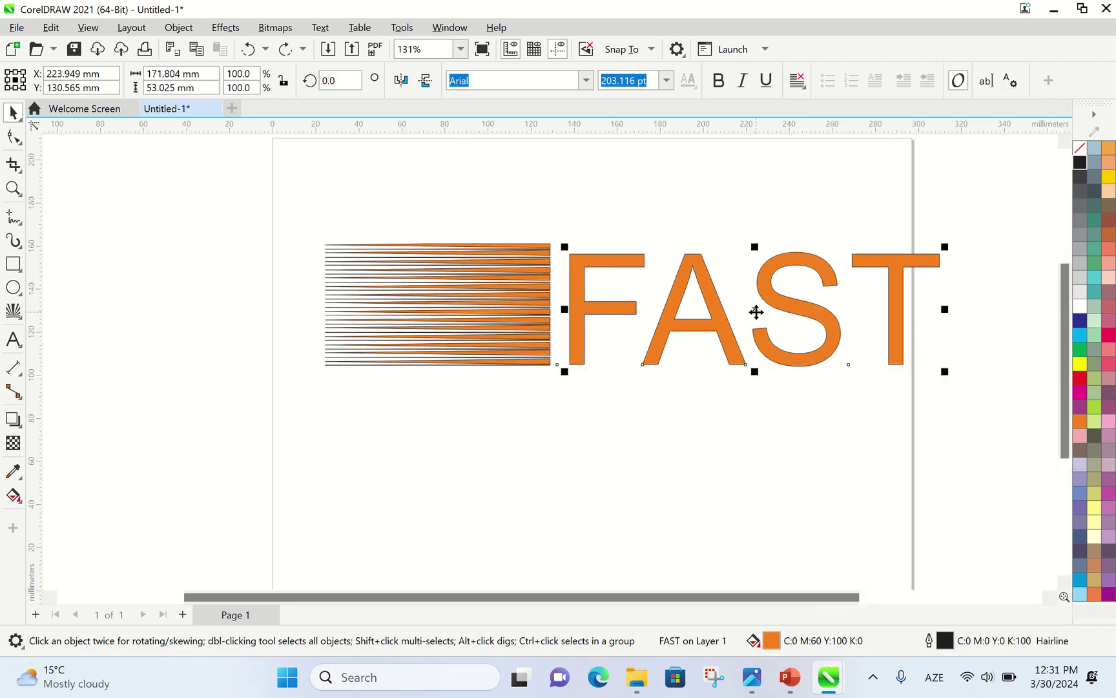
{"action": "left_click", "coordinate": [314, 28]}
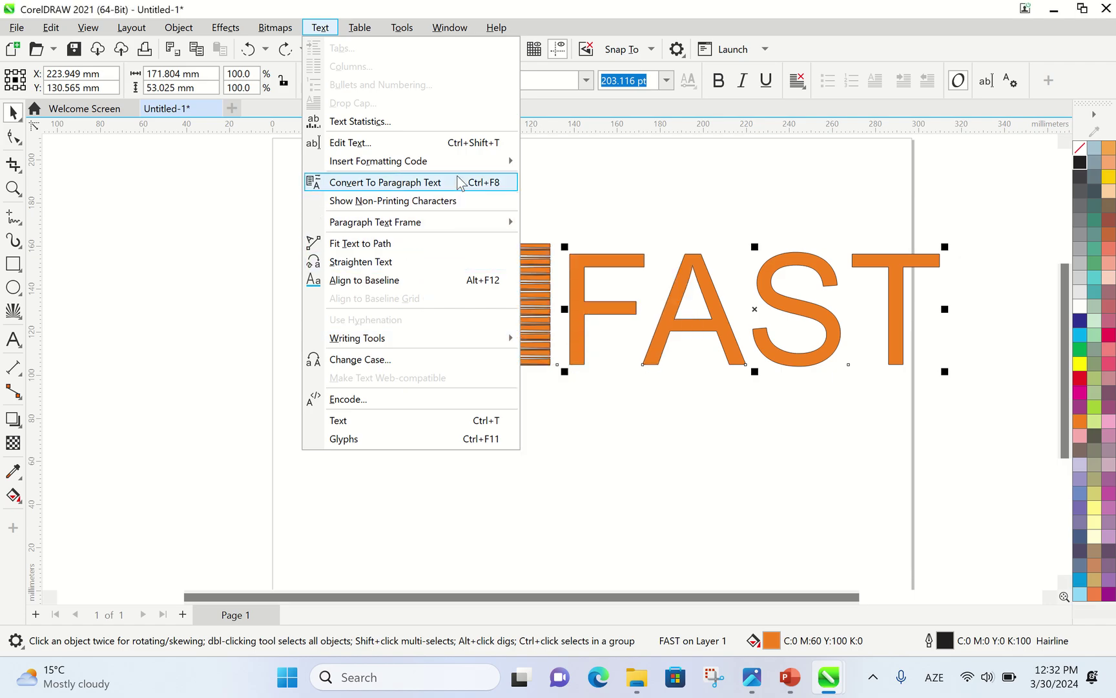
{"action": "left_click", "coordinate": [470, 144]}
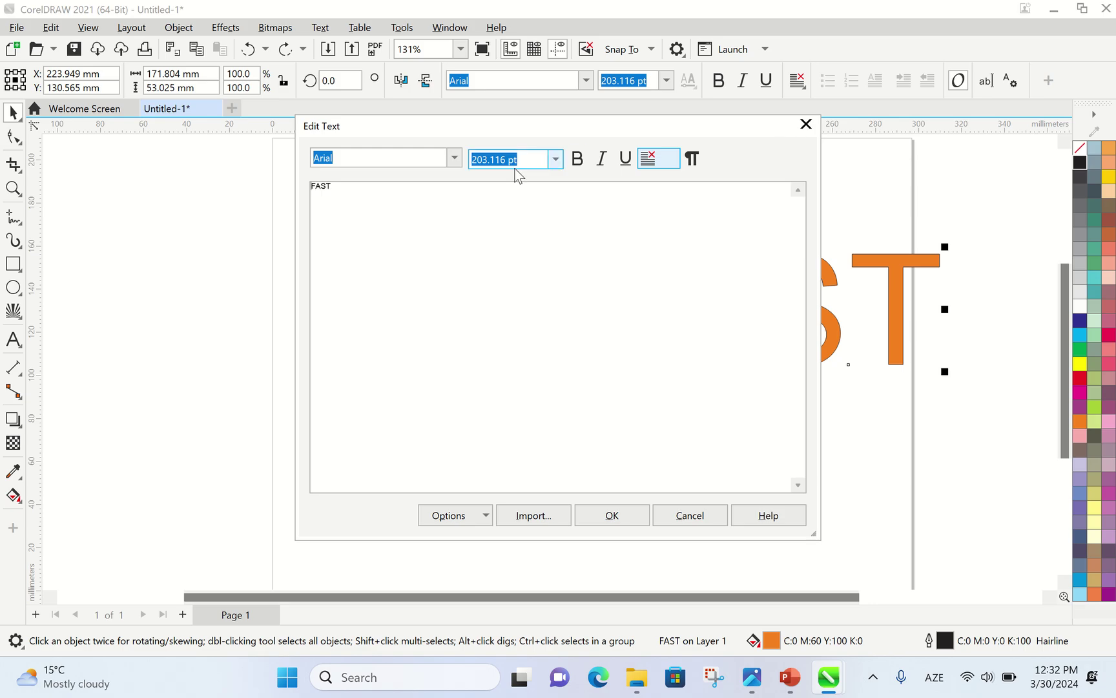
{"action": "left_click", "coordinate": [557, 161]}
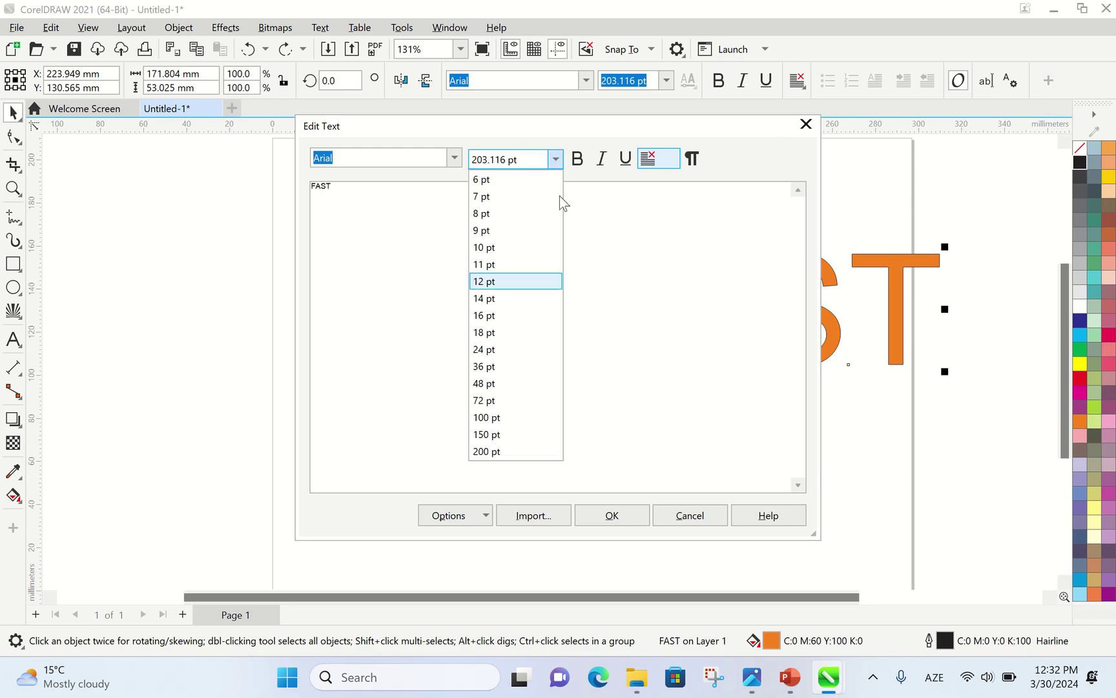
{"action": "left_click", "coordinate": [784, 130]}
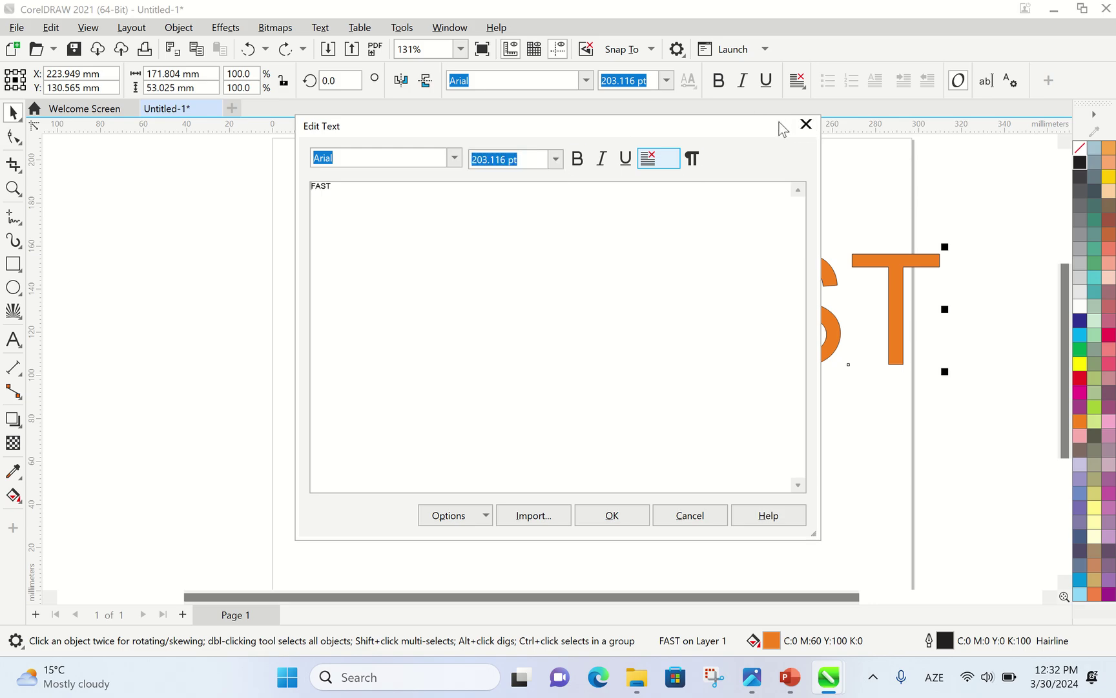
{"action": "left_click", "coordinate": [825, 142]}
{"action": "left_click", "coordinate": [806, 125]}
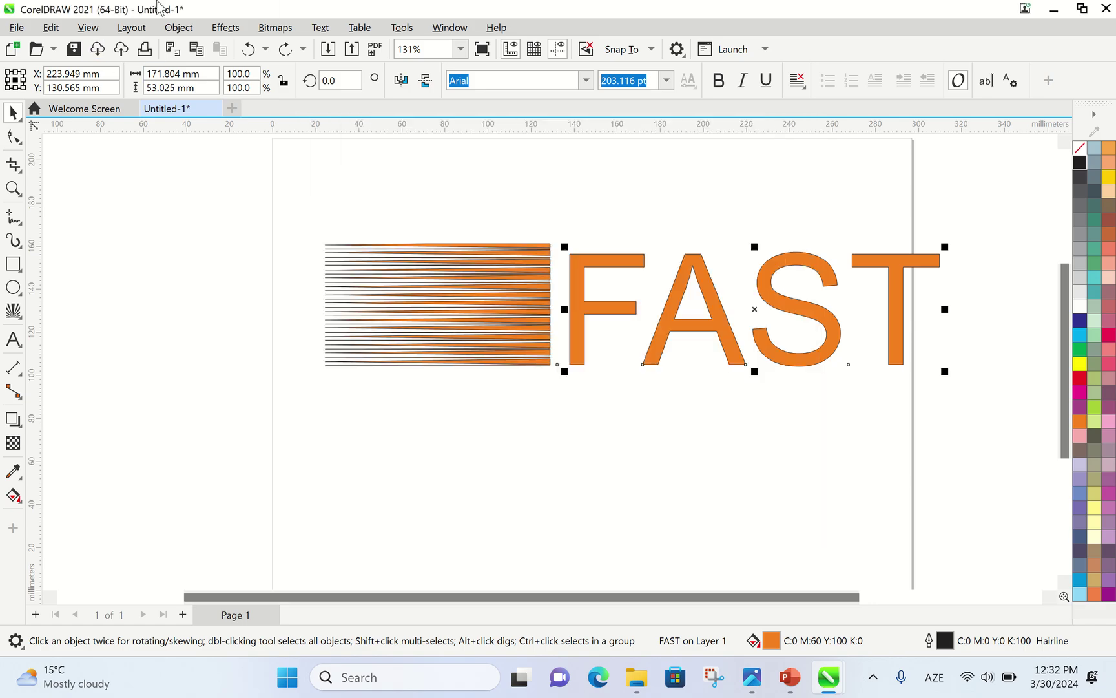
- Apply Align to Baseline to the FAST text
{"action": "left_click", "coordinate": [328, 30]}
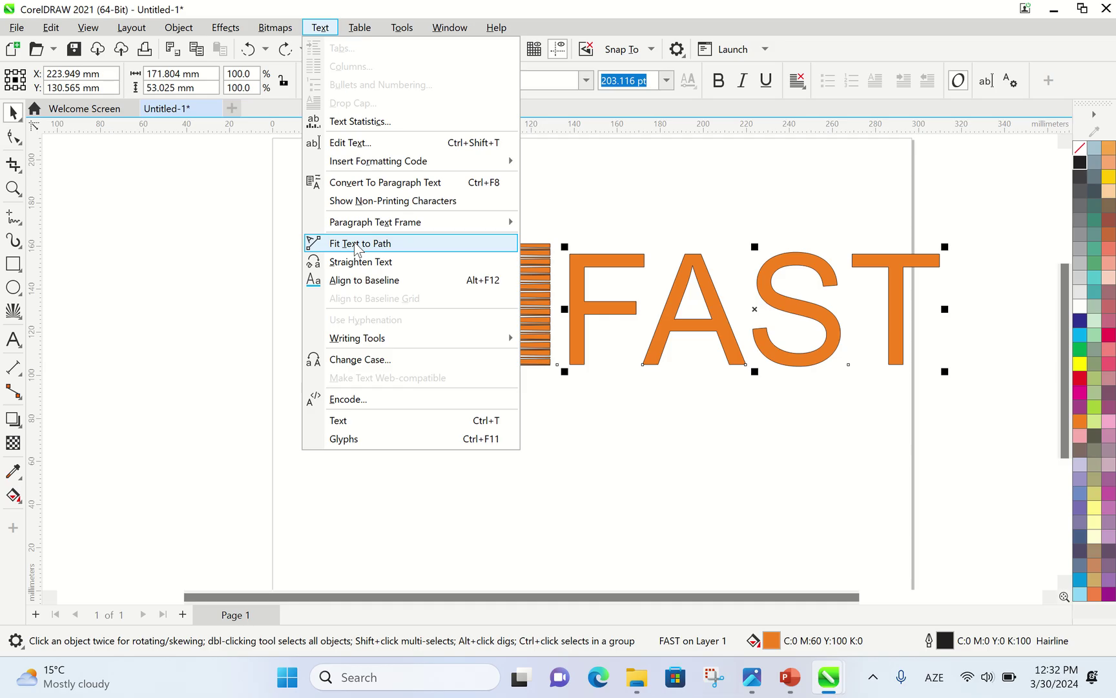
{"action": "mouse_move", "coordinate": [356, 232]}
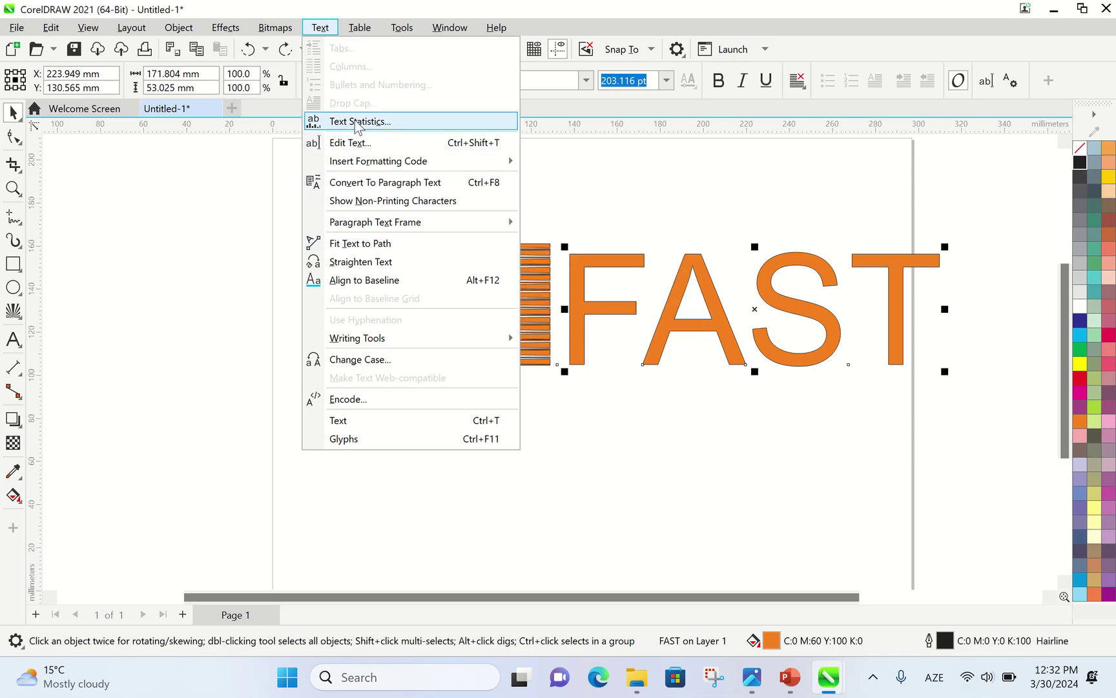
{"action": "mouse_move", "coordinate": [360, 165]}
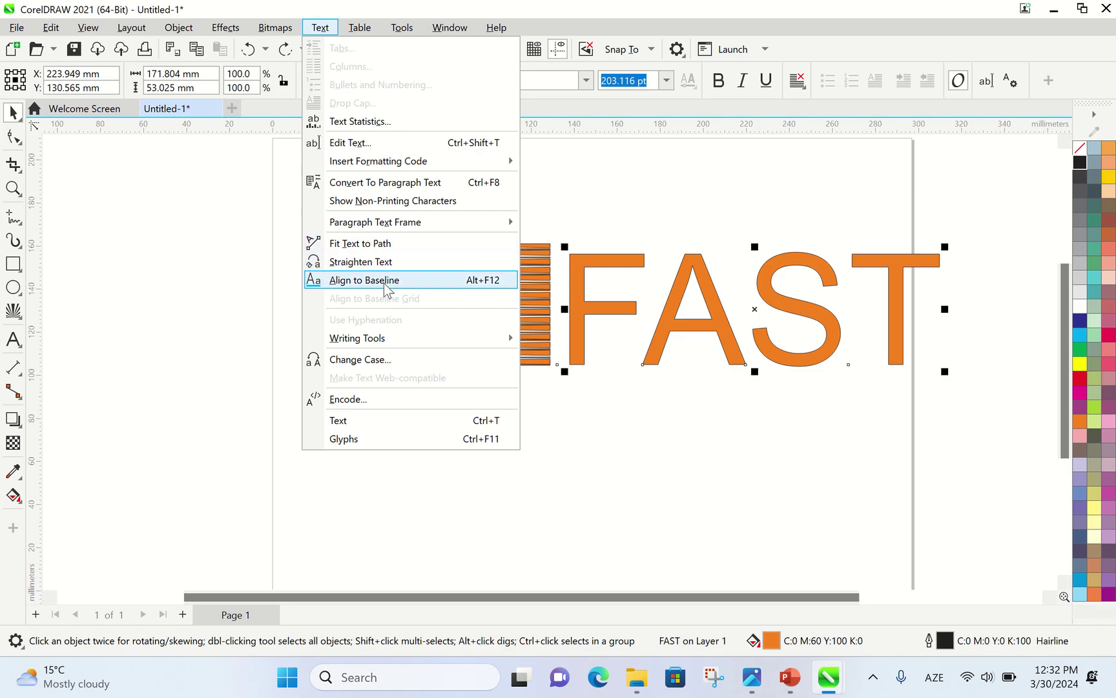
{"action": "left_click", "coordinate": [384, 284]}
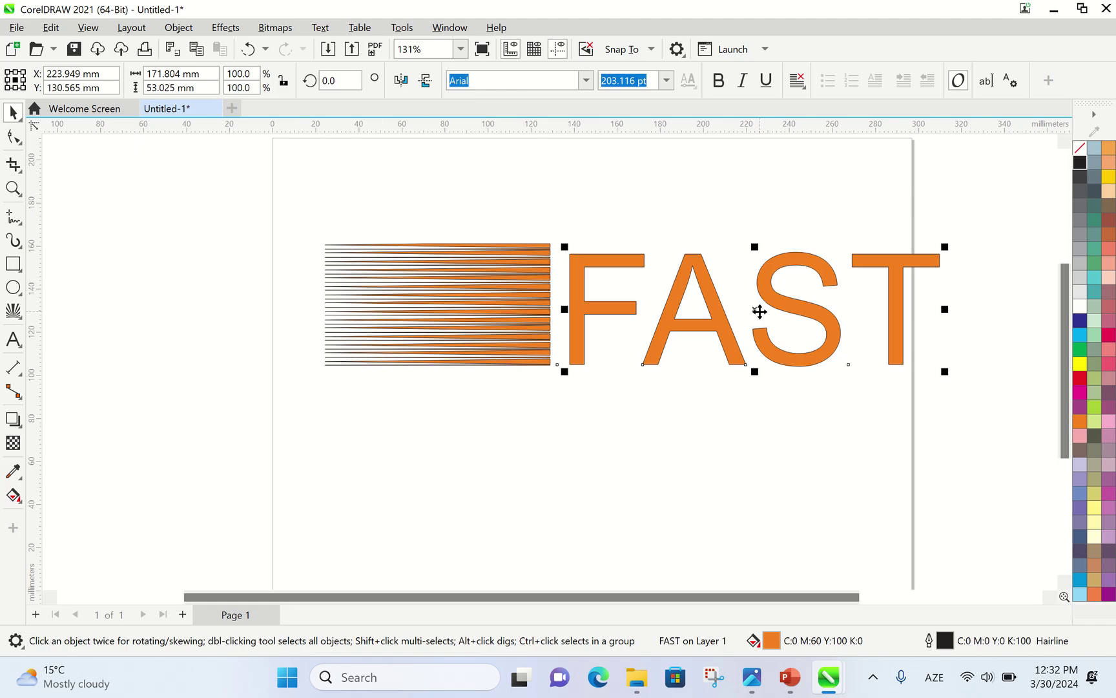
- Set the character outline width of the FAST text to 4.0 pt, keeping its uniform orange fill
{"action": "left_click", "coordinate": [1011, 80]}
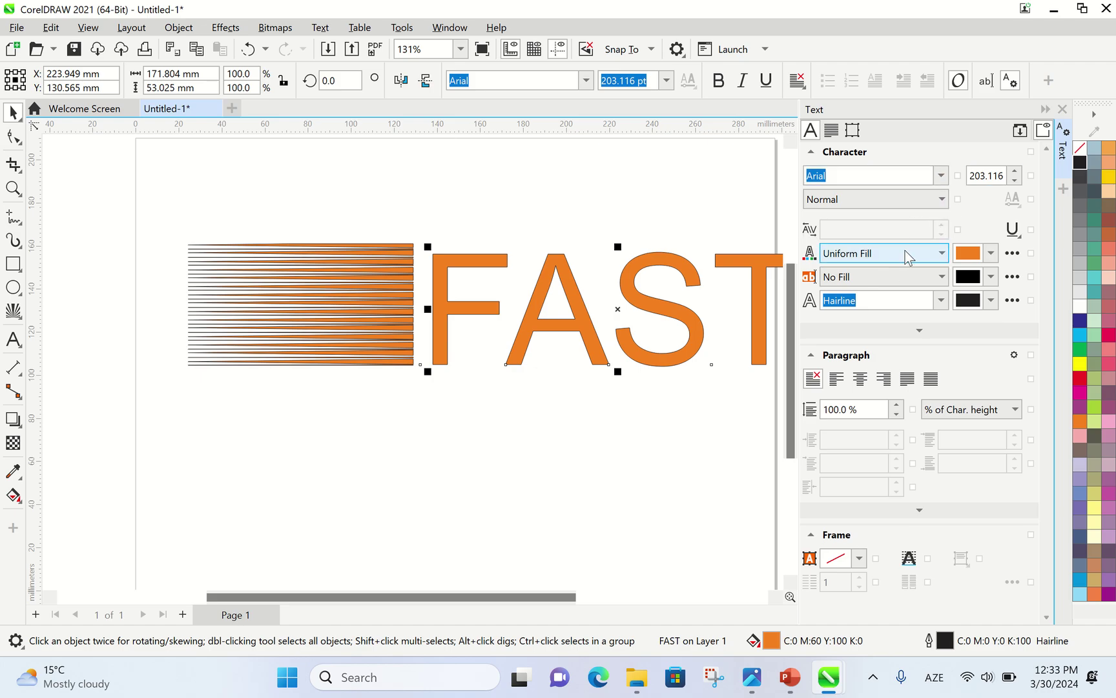
{"action": "left_click", "coordinate": [942, 254]}
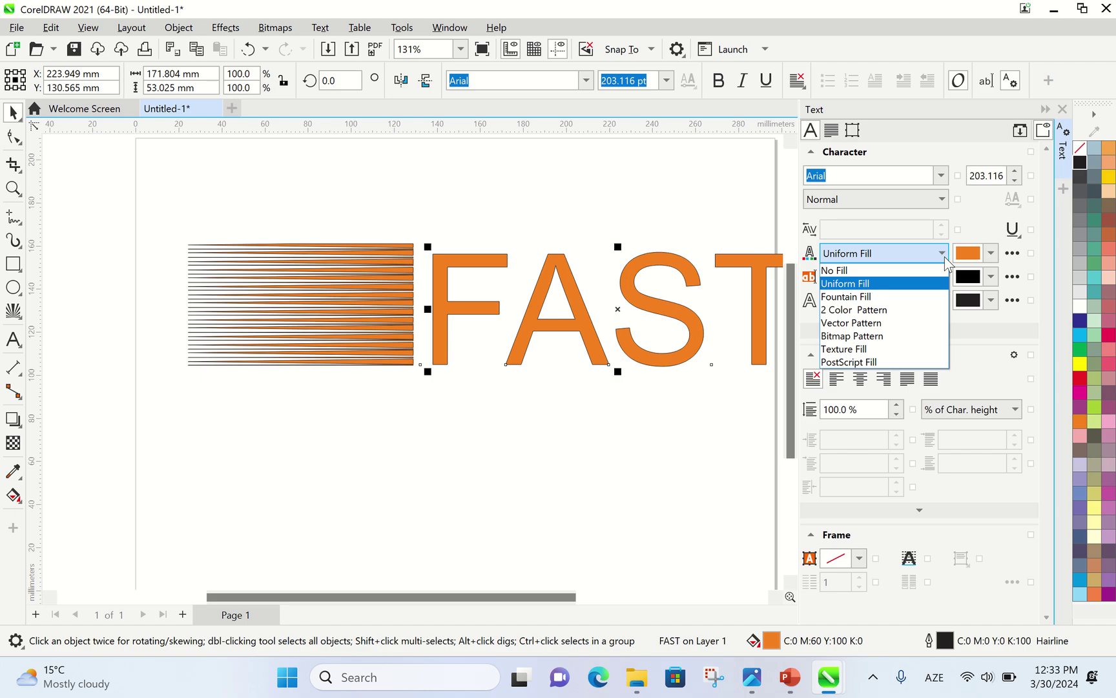
{"action": "left_click", "coordinate": [945, 257]}
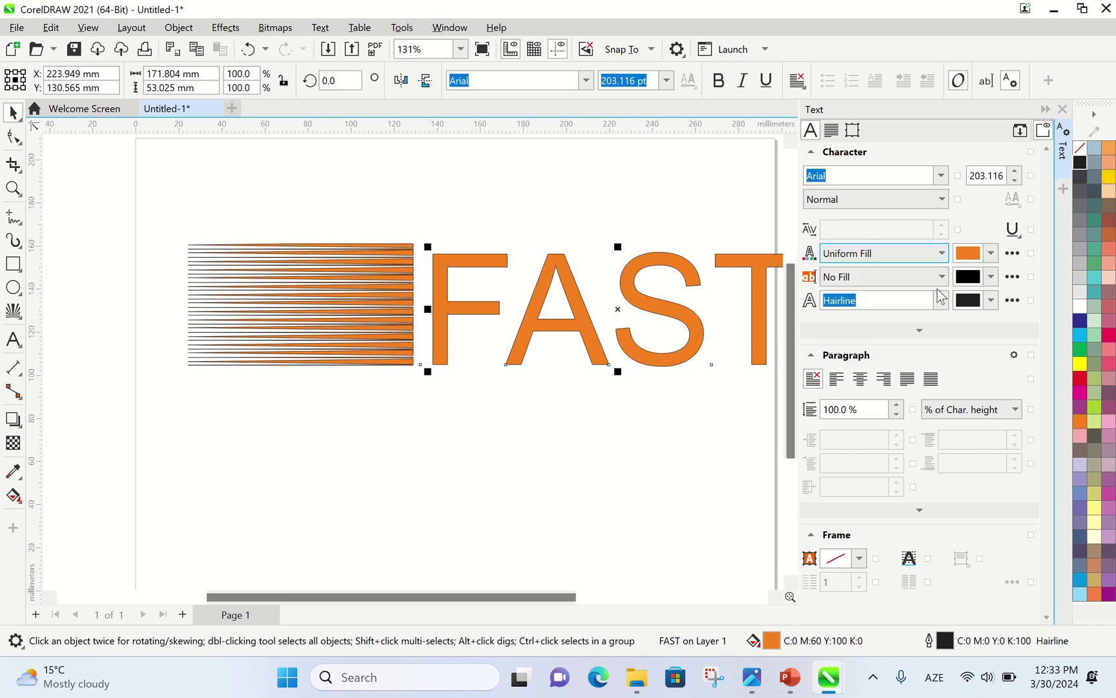
{"action": "left_click", "coordinate": [943, 278]}
{"action": "left_click", "coordinate": [943, 278]}
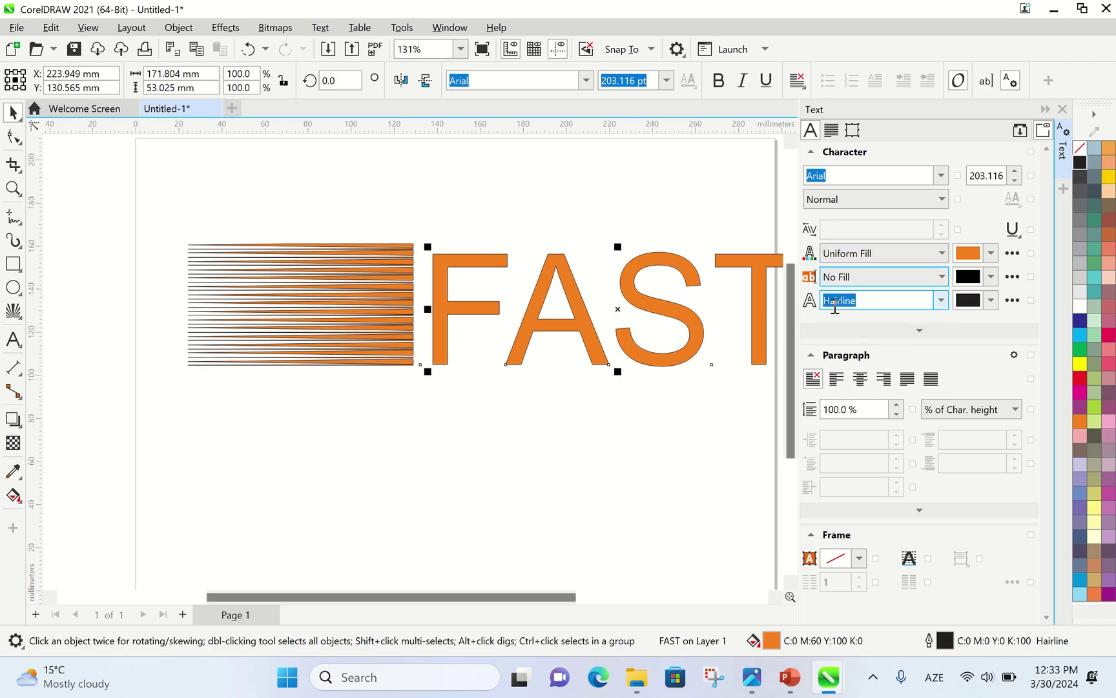
{"action": "left_click", "coordinate": [943, 301]}
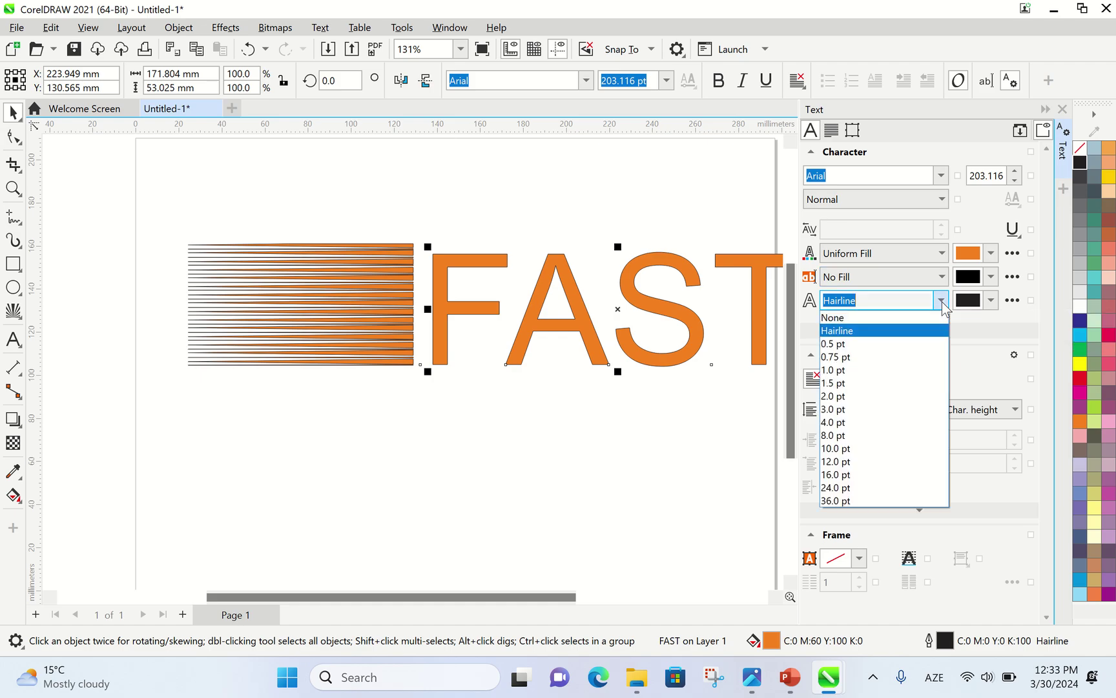
{"action": "left_click", "coordinate": [943, 301]}
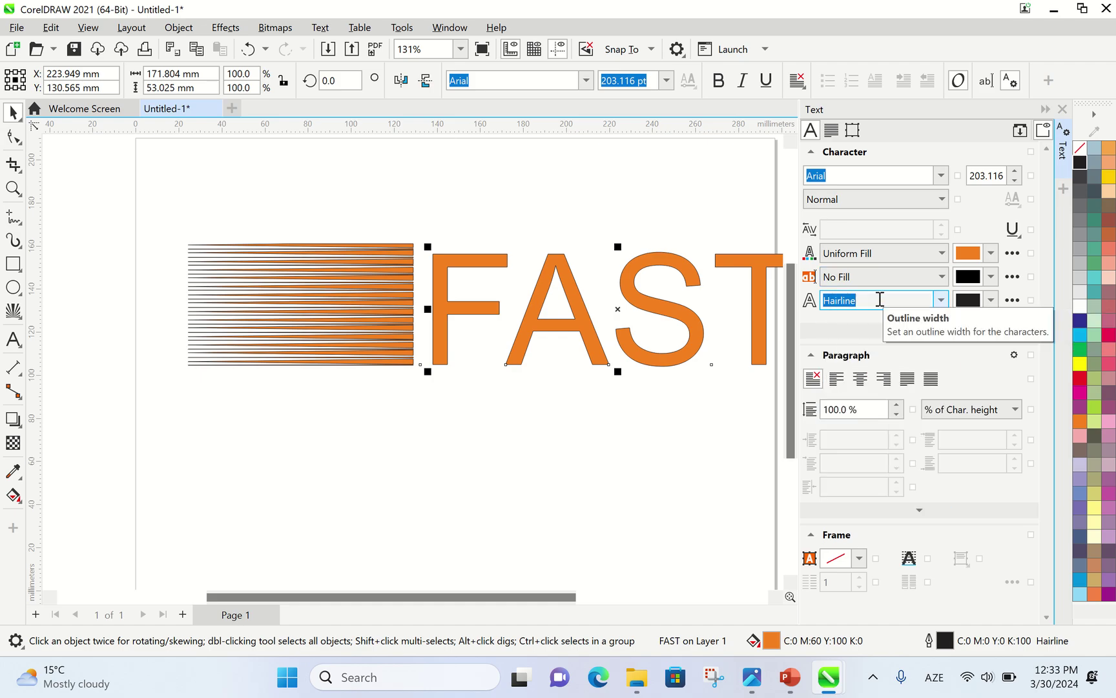
{"action": "left_click", "coordinate": [942, 301]}
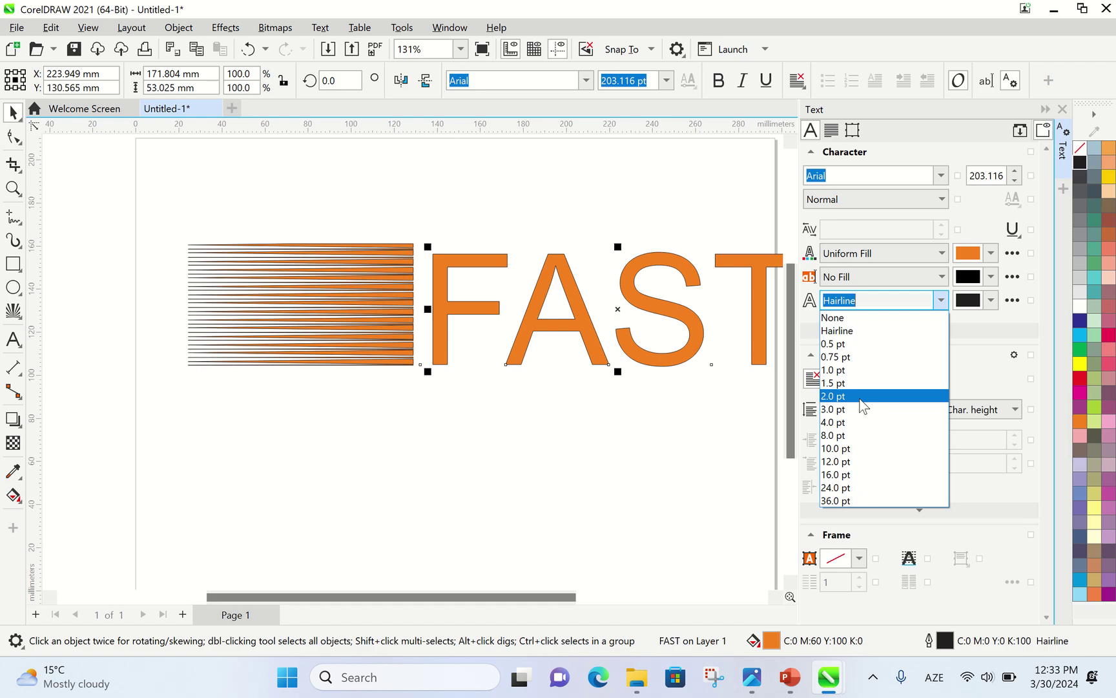
{"action": "left_click", "coordinate": [862, 396]}
{"action": "left_click", "coordinate": [940, 301]}
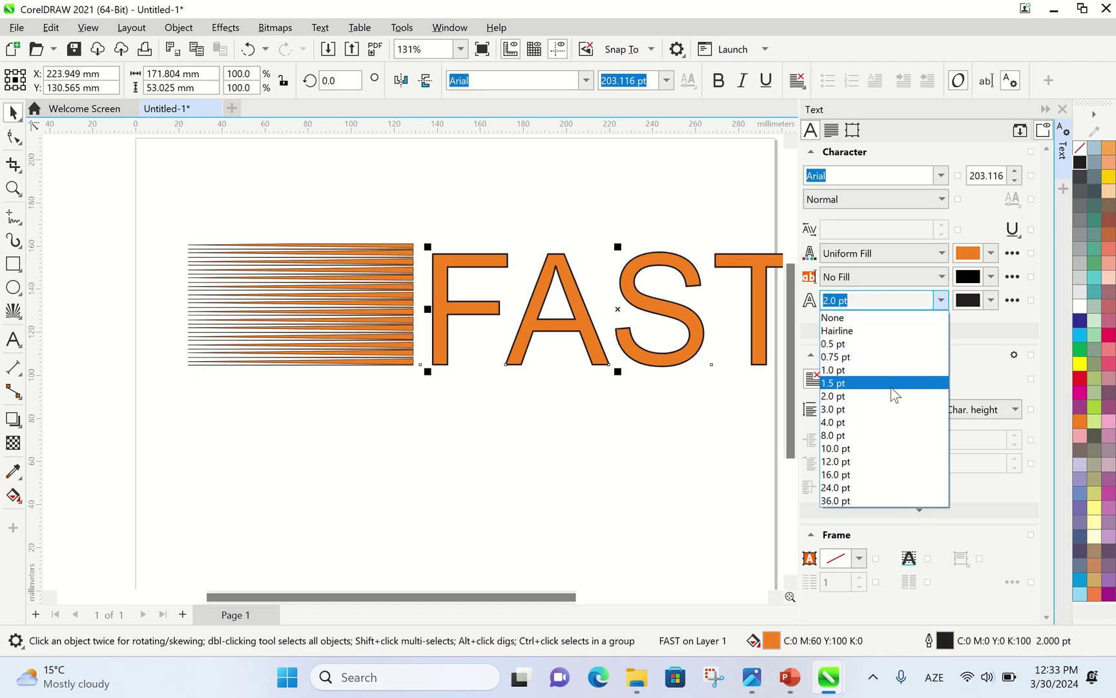
{"action": "left_click", "coordinate": [859, 426]}
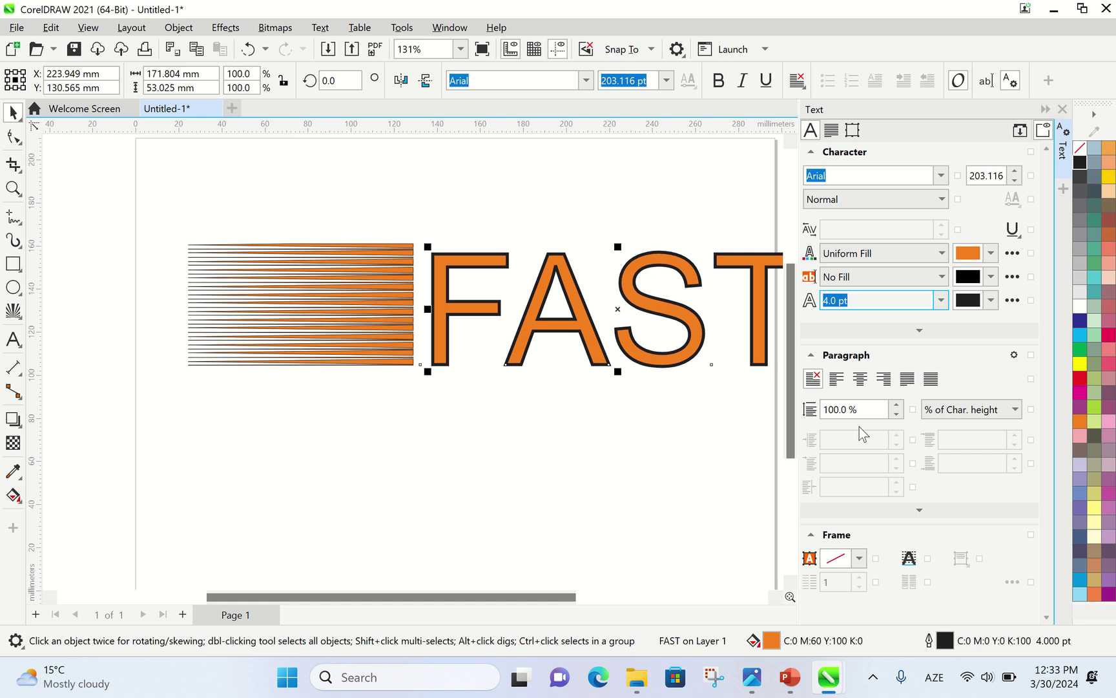
{"action": "left_click", "coordinate": [1066, 107]}
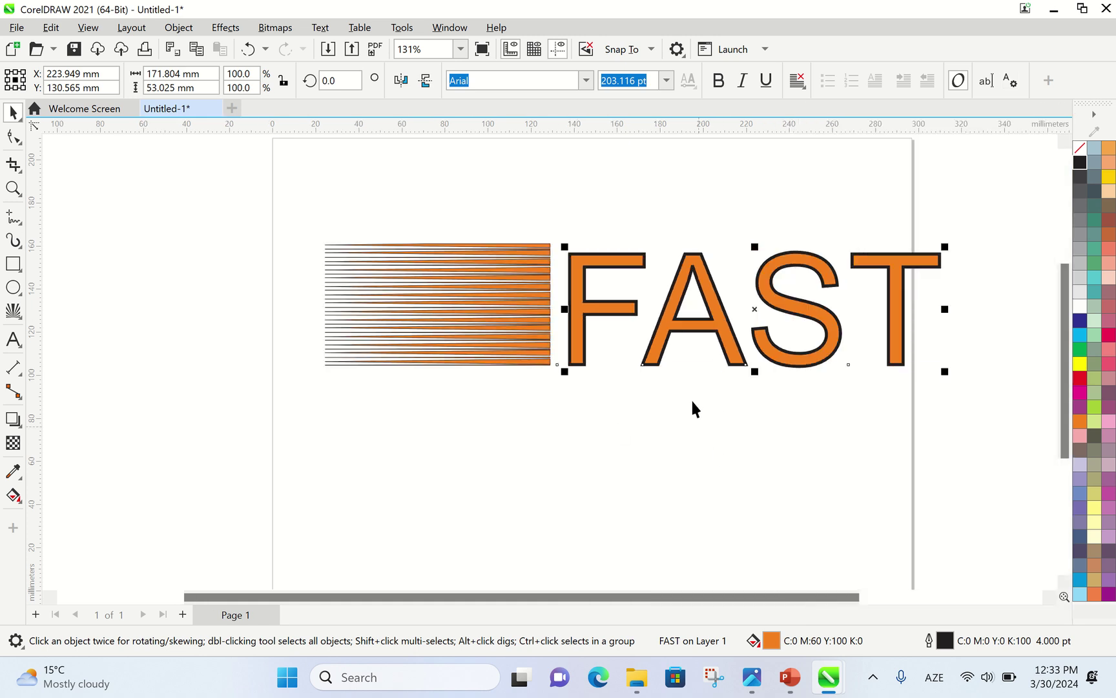
- Switch to Photos and compare the lettering's outline and slant with the FAST and SLOW reference image
{"action": "left_click", "coordinate": [757, 685]}
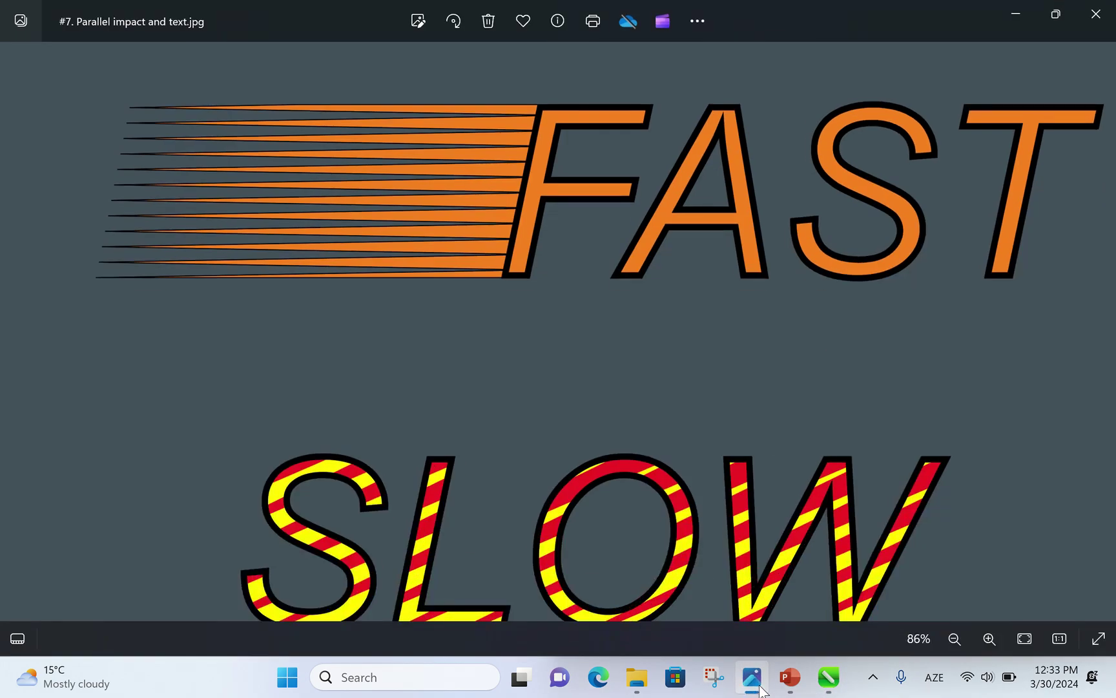
{"action": "left_click", "coordinate": [753, 679]}
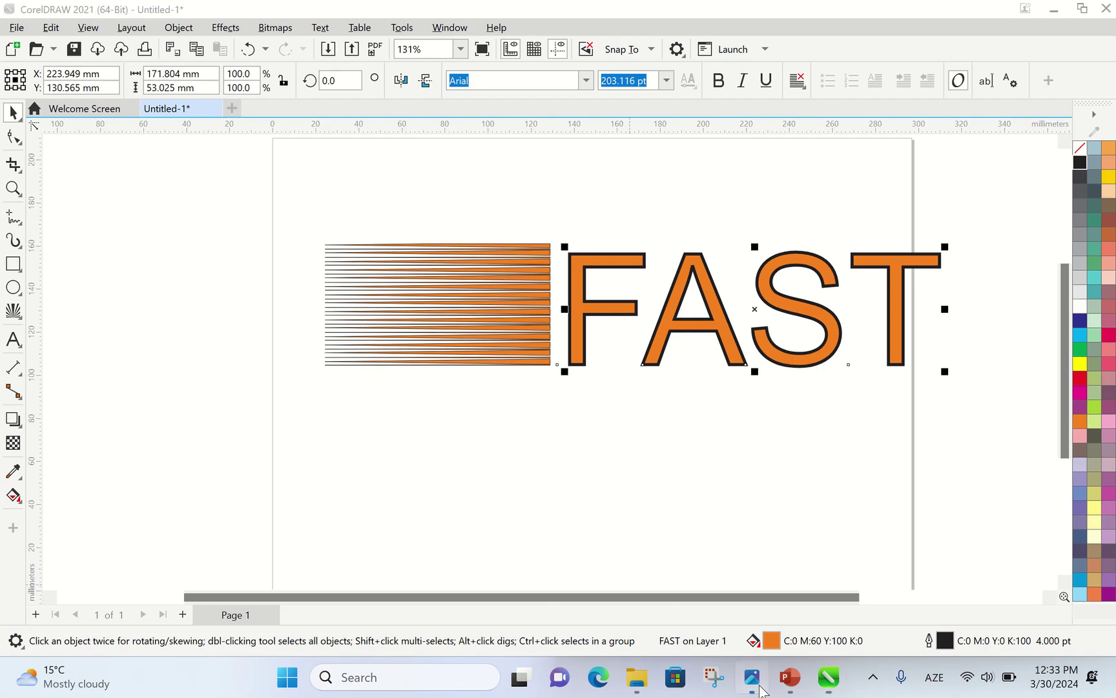
{"action": "left_click", "coordinate": [753, 678]}
{"action": "scroll", "coordinate": [581, 124], "scroll_direction": "up", "scroll_amount": 1}
{"action": "scroll", "coordinate": [597, 122], "scroll_direction": "down", "scroll_amount": 2}
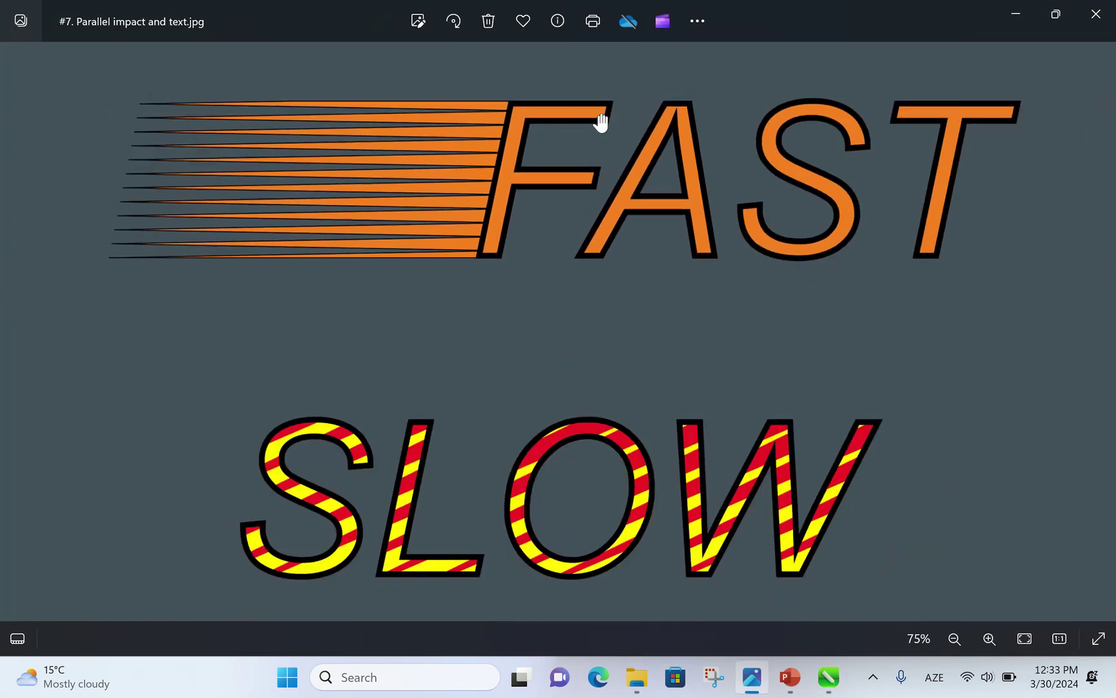
{"action": "scroll", "coordinate": [599, 129], "scroll_direction": "down", "scroll_amount": 1}
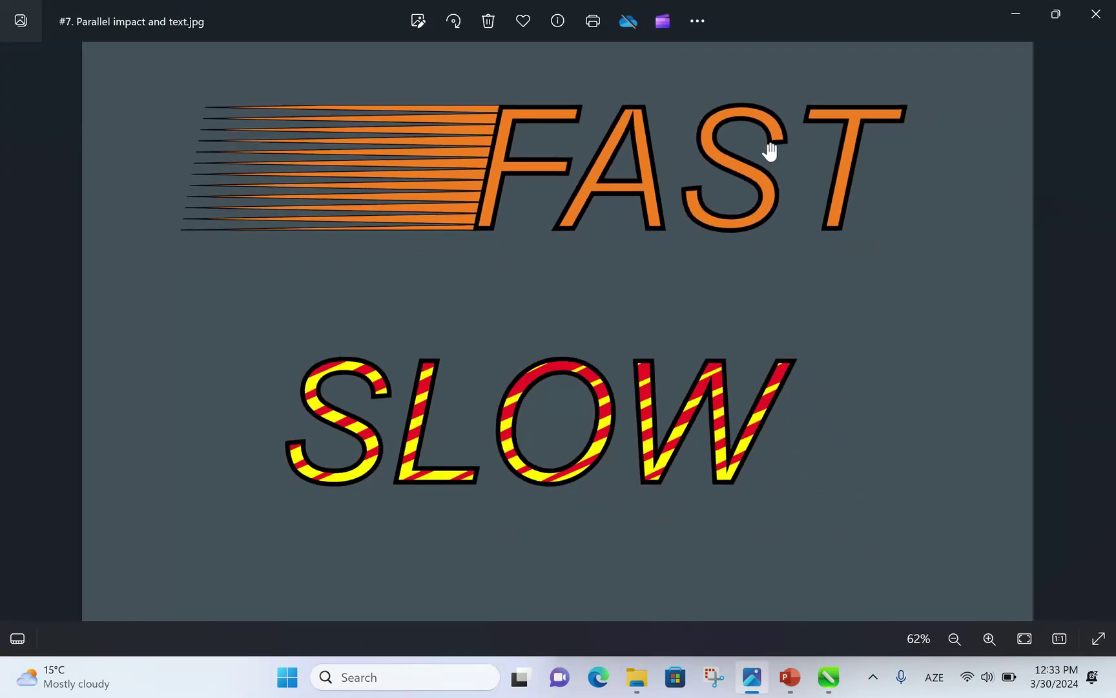
- Return to CorelDRAW and try the italic style on the FAST text
{"action": "left_click", "coordinate": [1013, 22]}
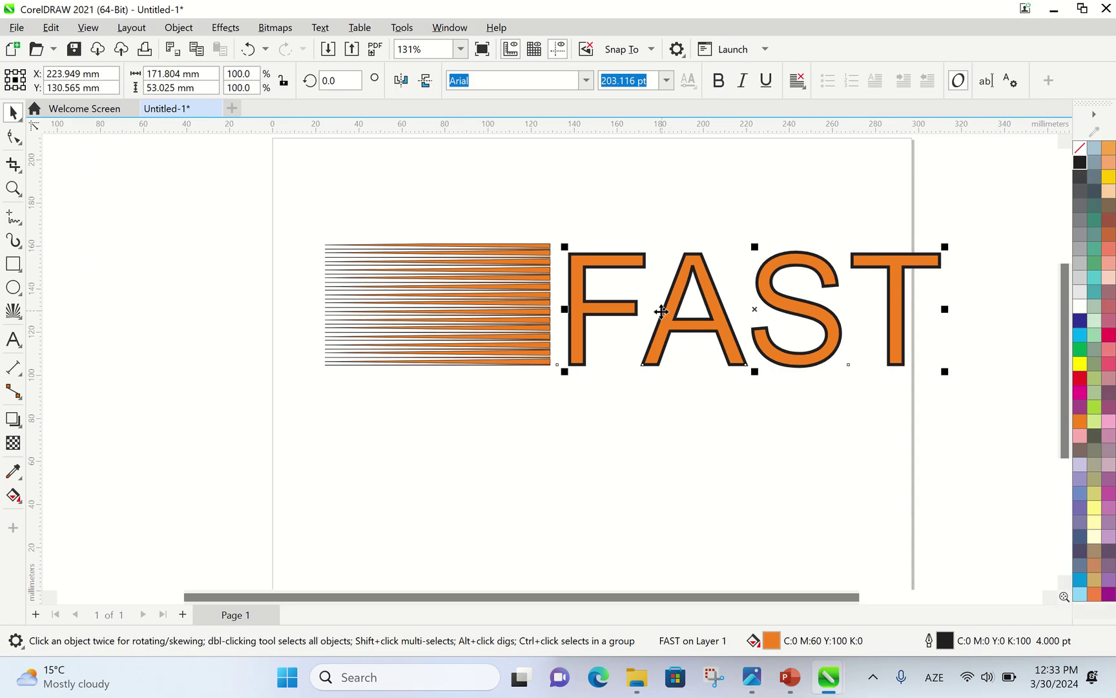
{"action": "left_click", "coordinate": [757, 308]}
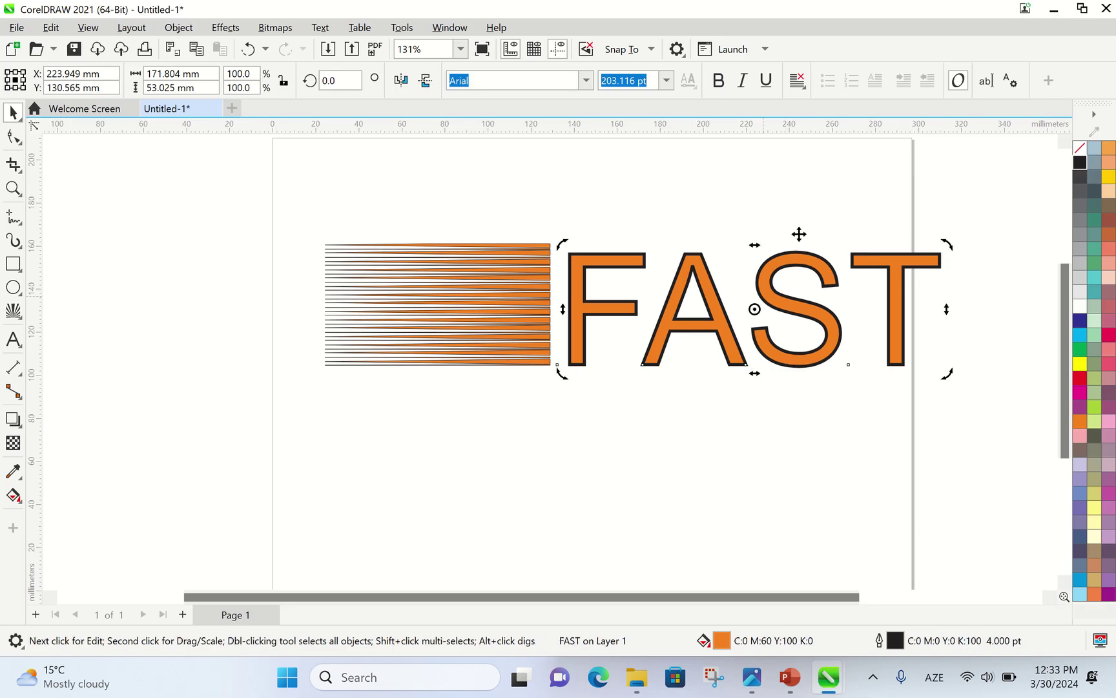
{"action": "left_click", "coordinate": [850, 437]}
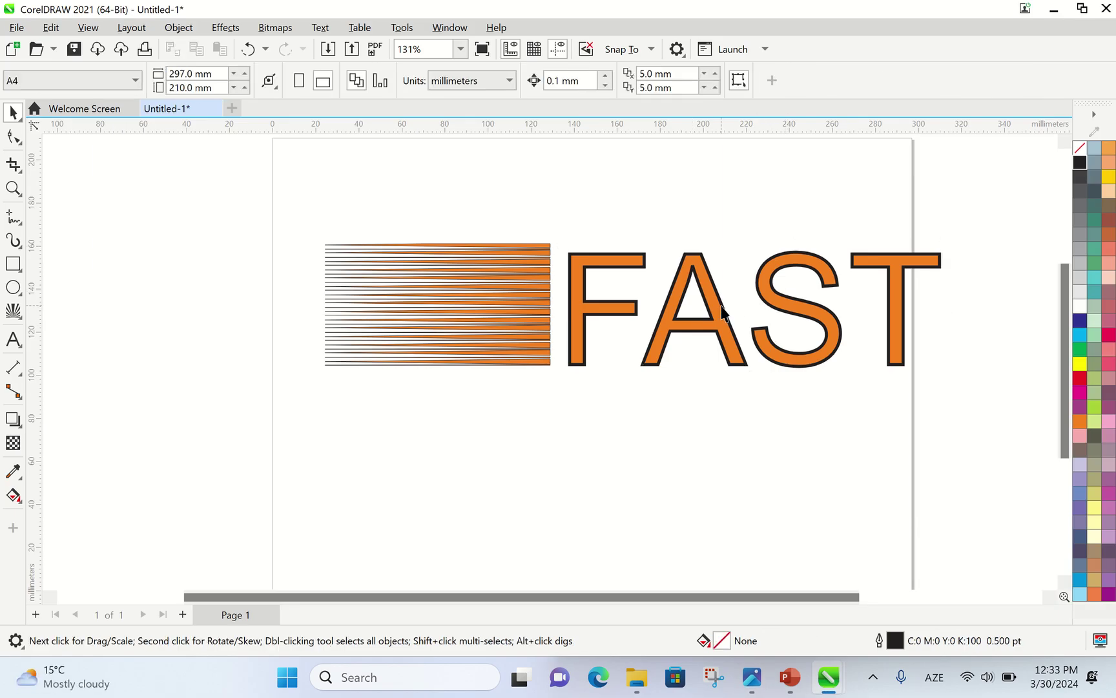
{"action": "left_click", "coordinate": [733, 302]}
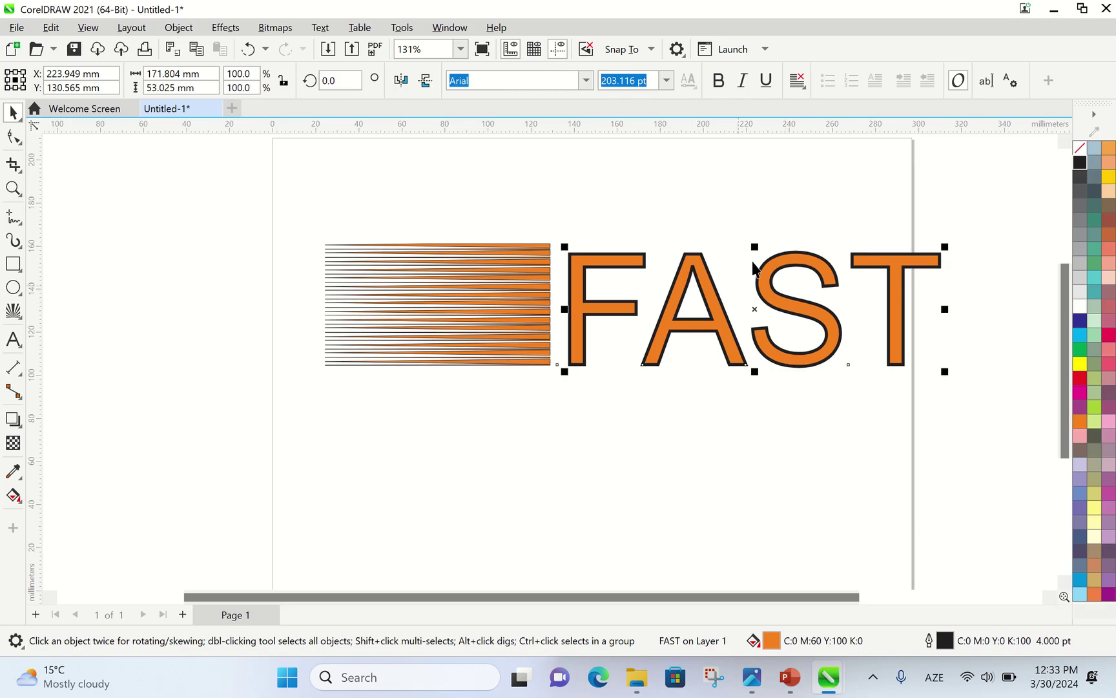
{"action": "left_click", "coordinate": [742, 80]}
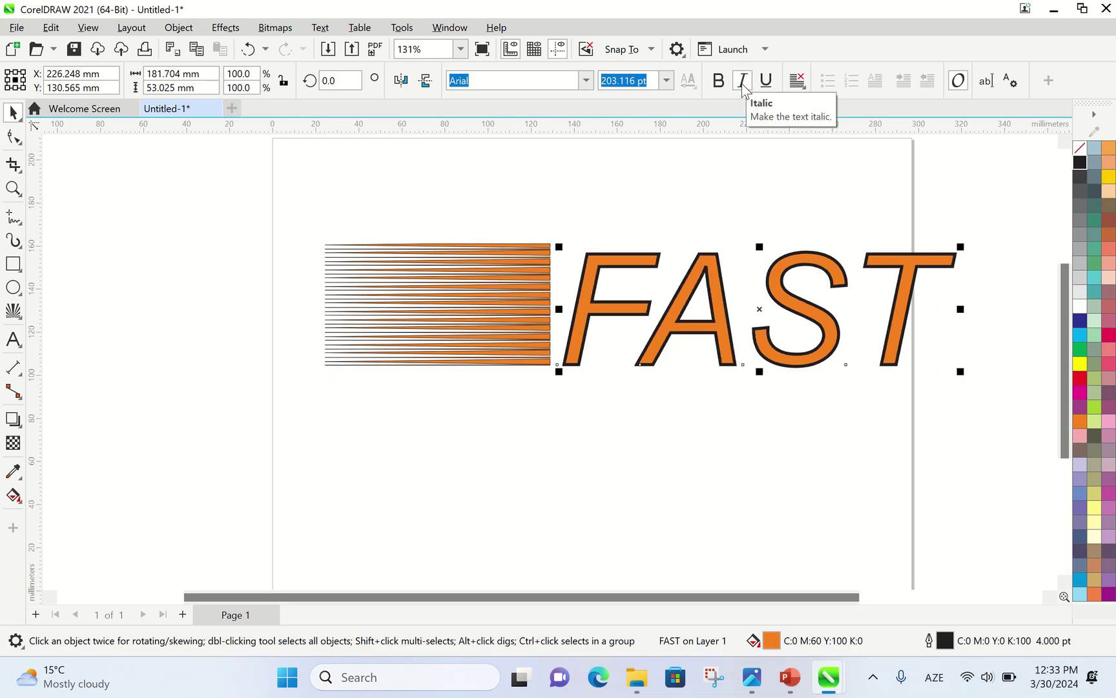
{"action": "left_click", "coordinate": [741, 82]}
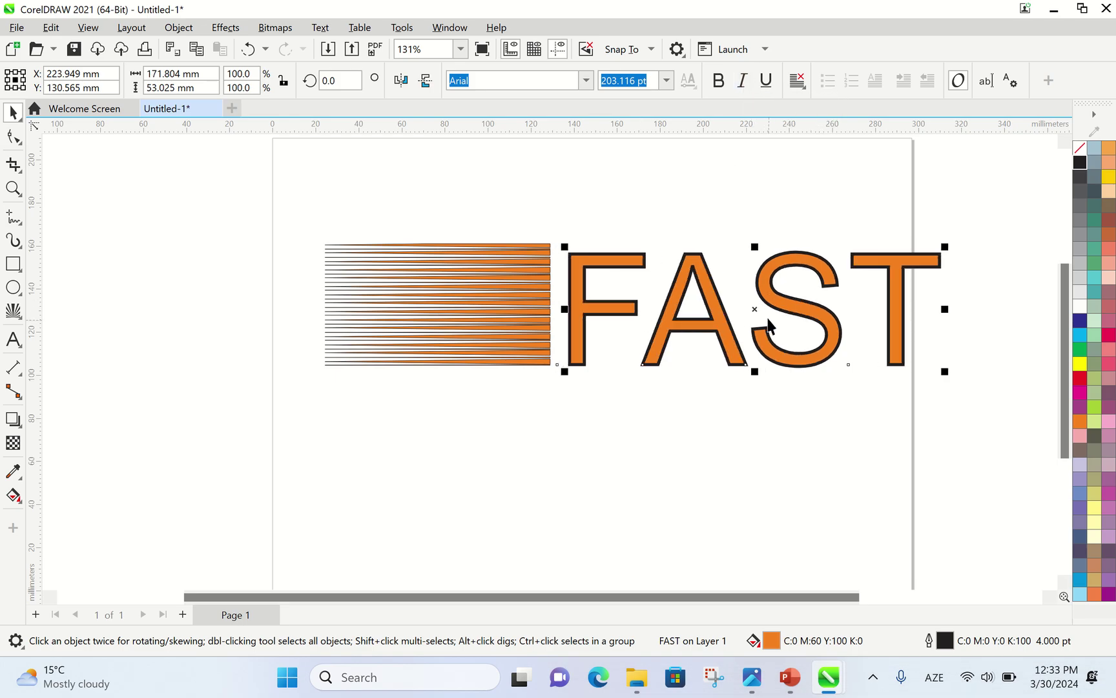
- Move the FAST text against the wide end of the speed lines and stretch its height to about 56.5 mm to match them
{"action": "left_click_drag", "start_coordinate": [755, 307], "coordinate": [739, 302]}
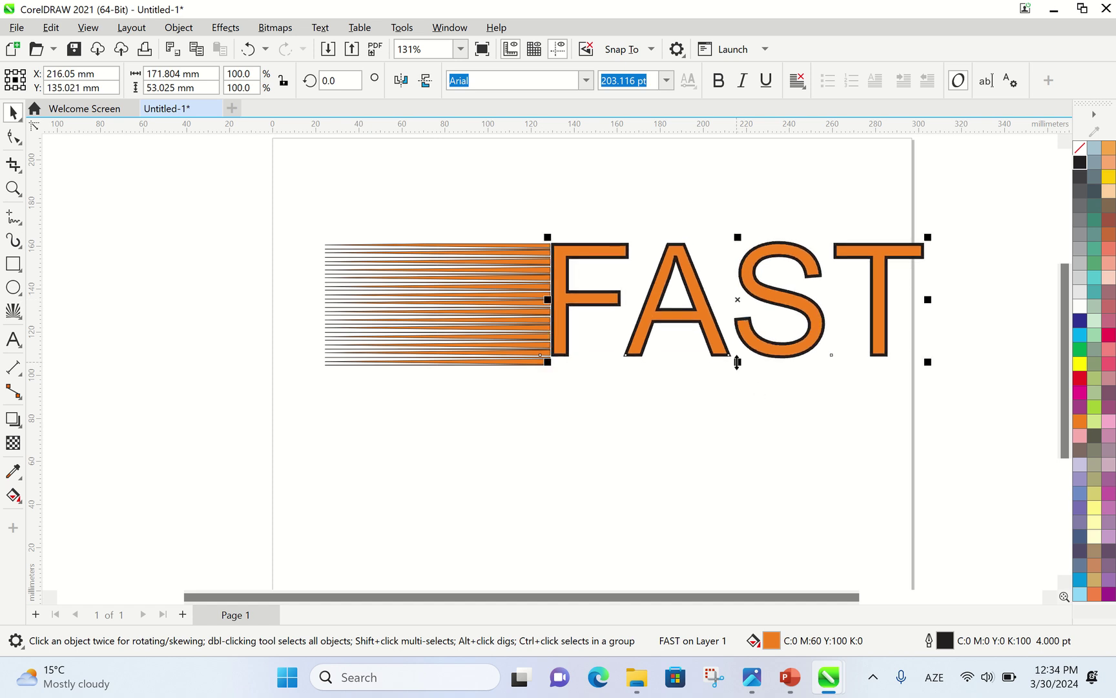
{"action": "left_click_drag", "start_coordinate": [738, 363], "coordinate": [550, 367]}
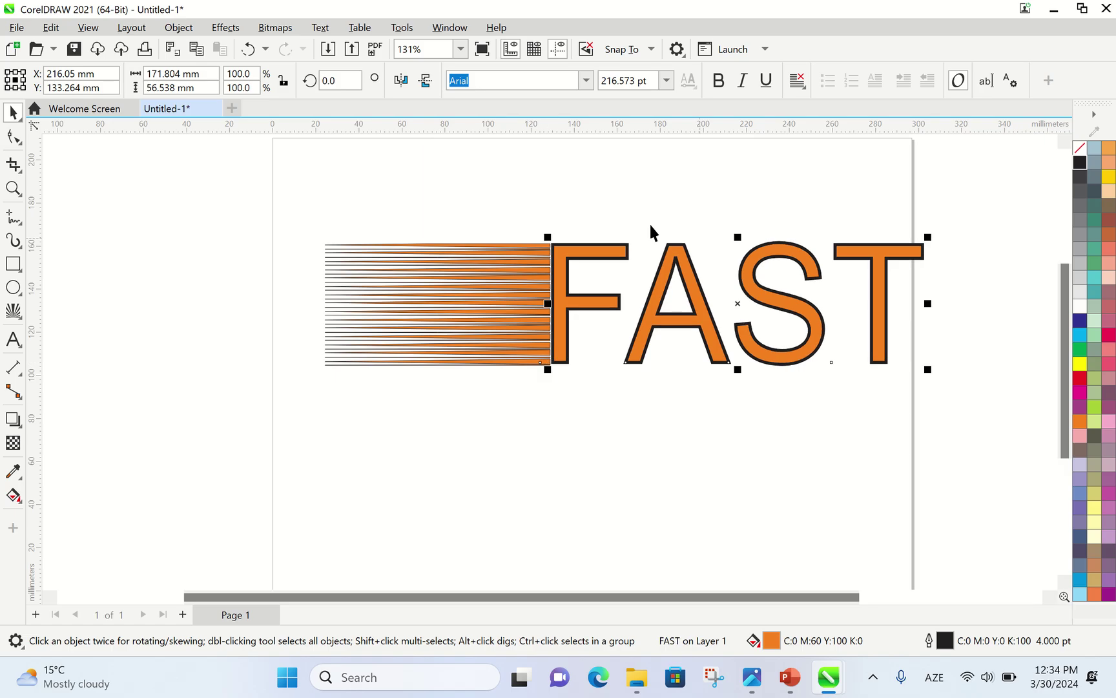
- Slant the FAST text by applying the italic style
{"action": "left_click", "coordinate": [739, 307]}
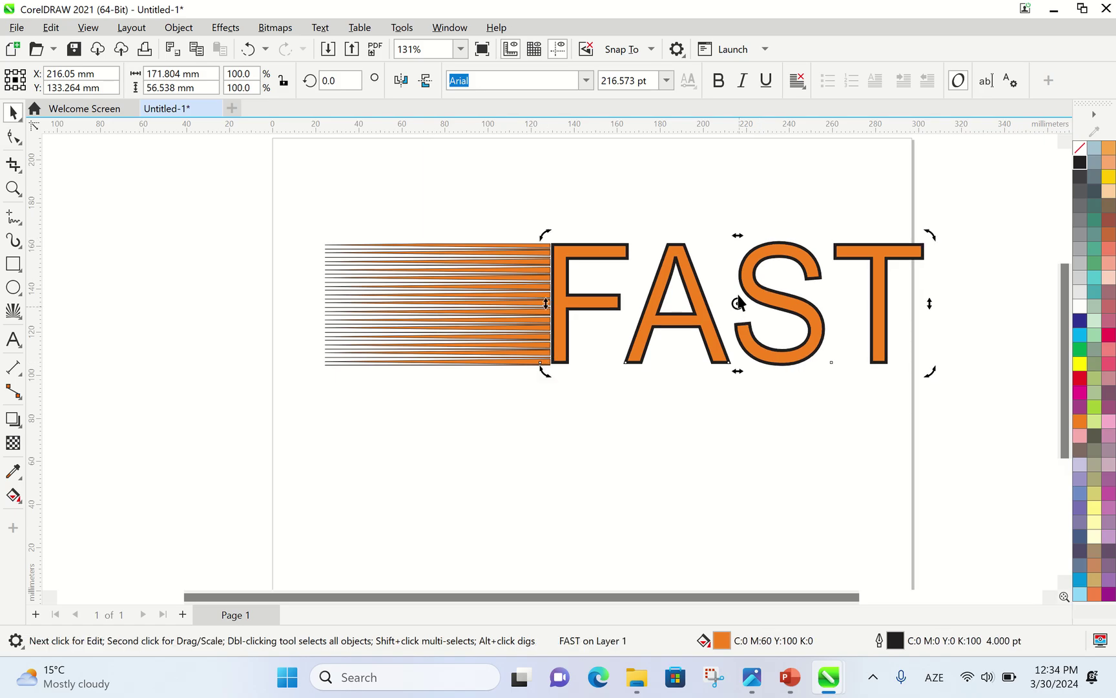
{"action": "left_click_drag", "start_coordinate": [771, 239], "coordinate": [737, 249]}
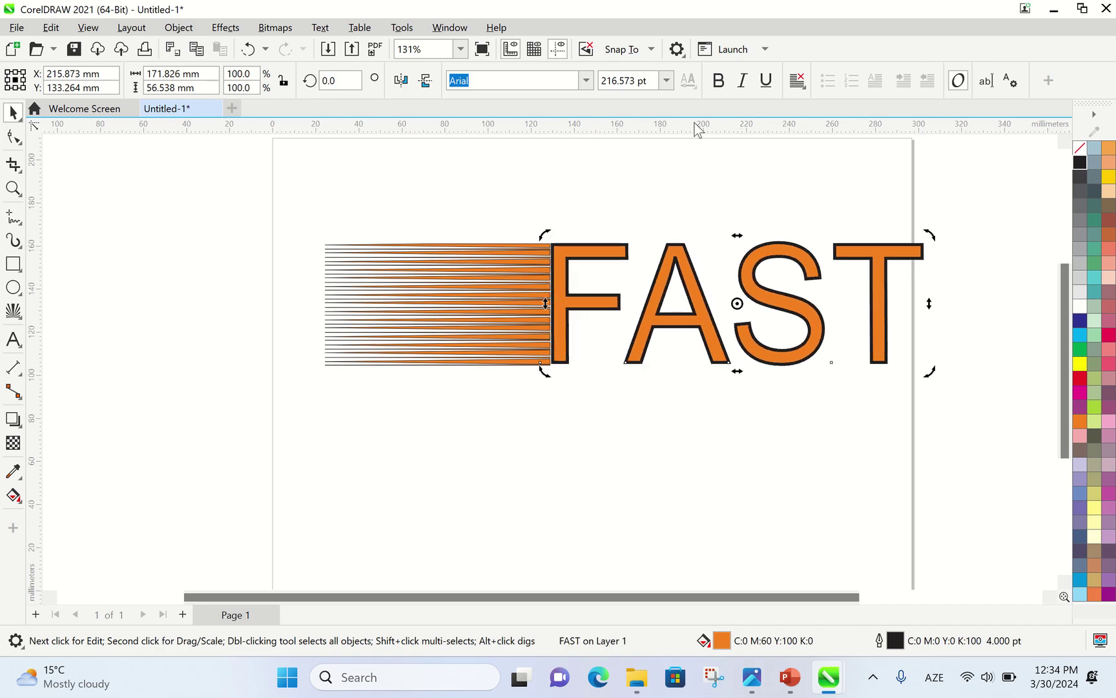
{"action": "left_click", "coordinate": [745, 81]}
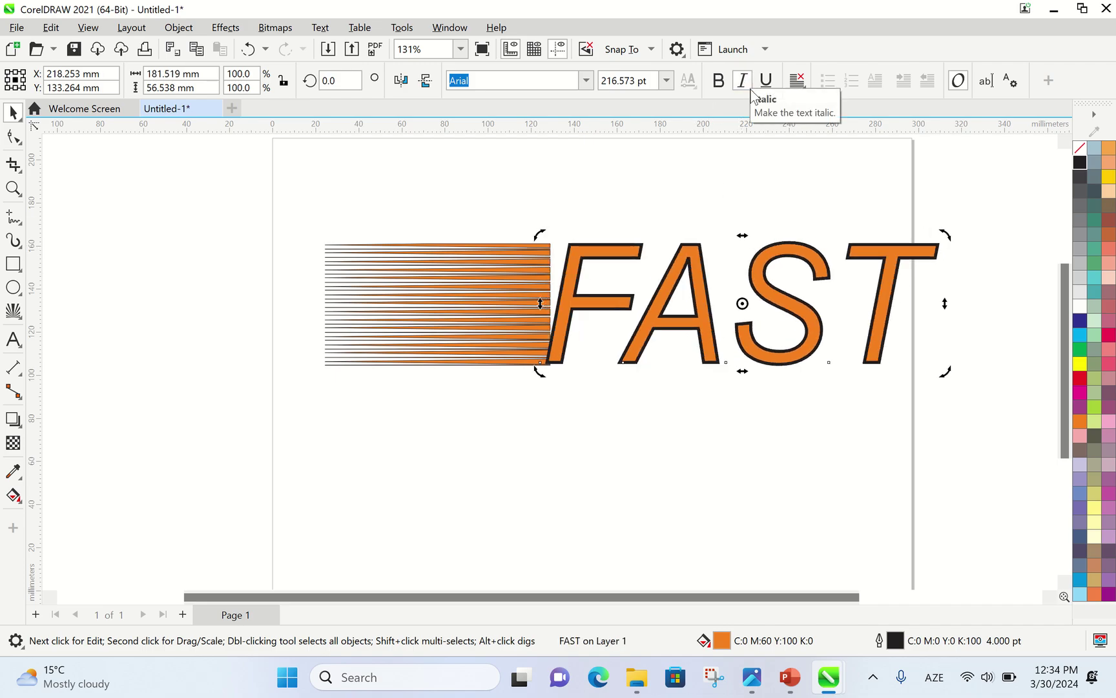
{"action": "left_click", "coordinate": [740, 421]}
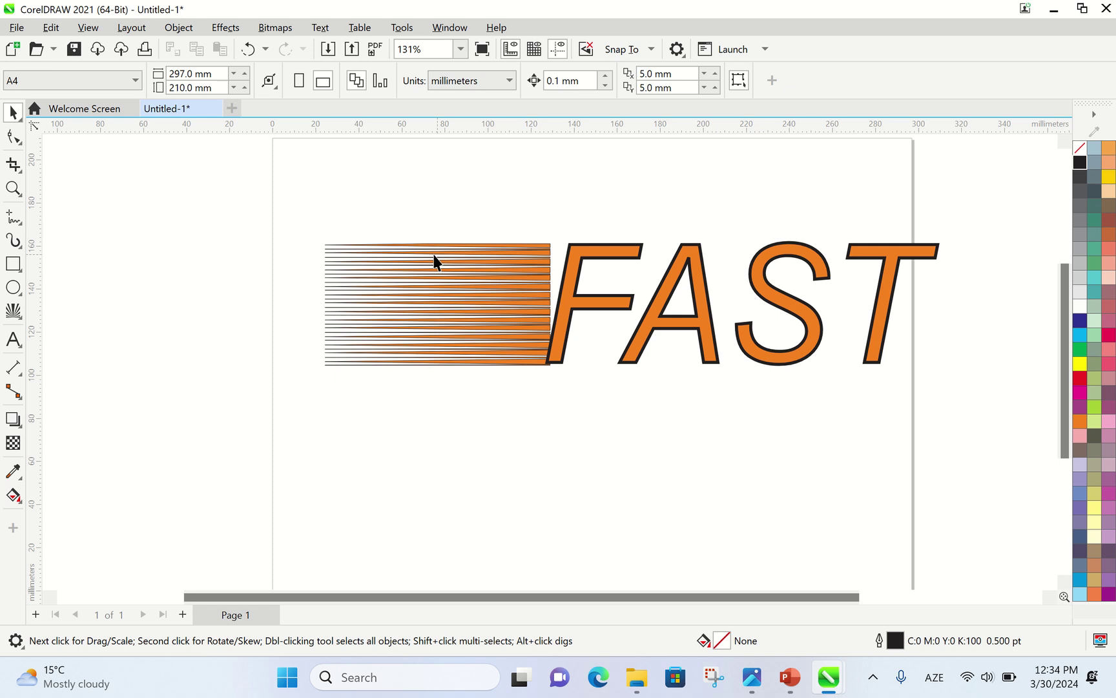
- Skew the speed lines horizontally so their wide end follows the slanted stem of the letter F
{"action": "left_click", "coordinate": [439, 247]}
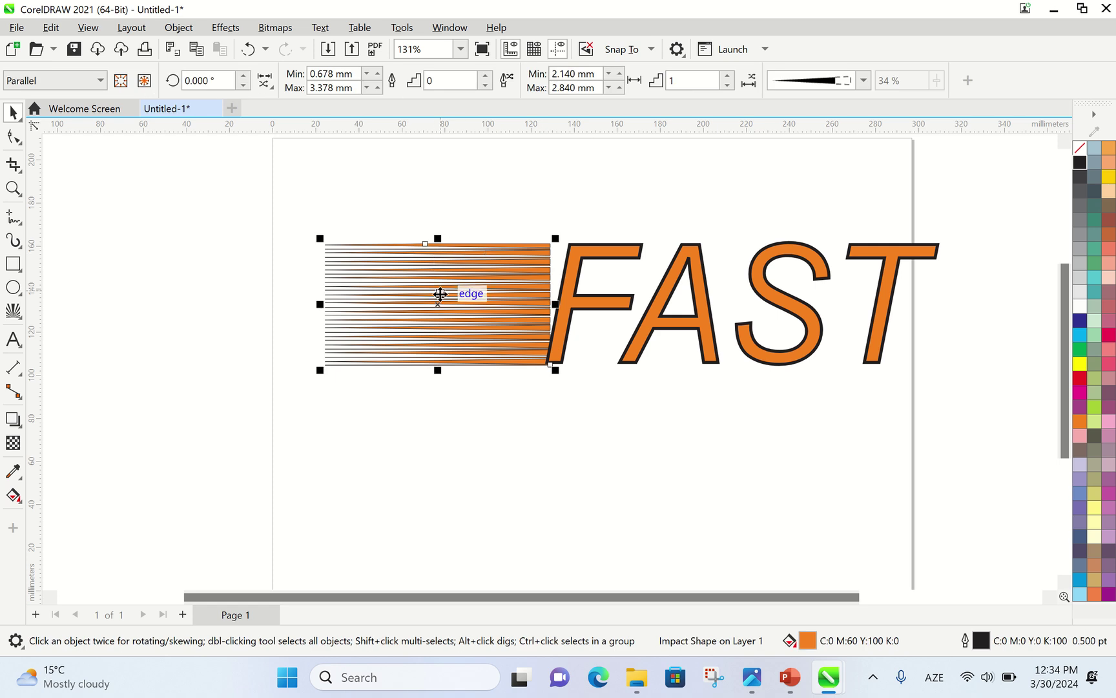
{"action": "left_click", "coordinate": [687, 274]}
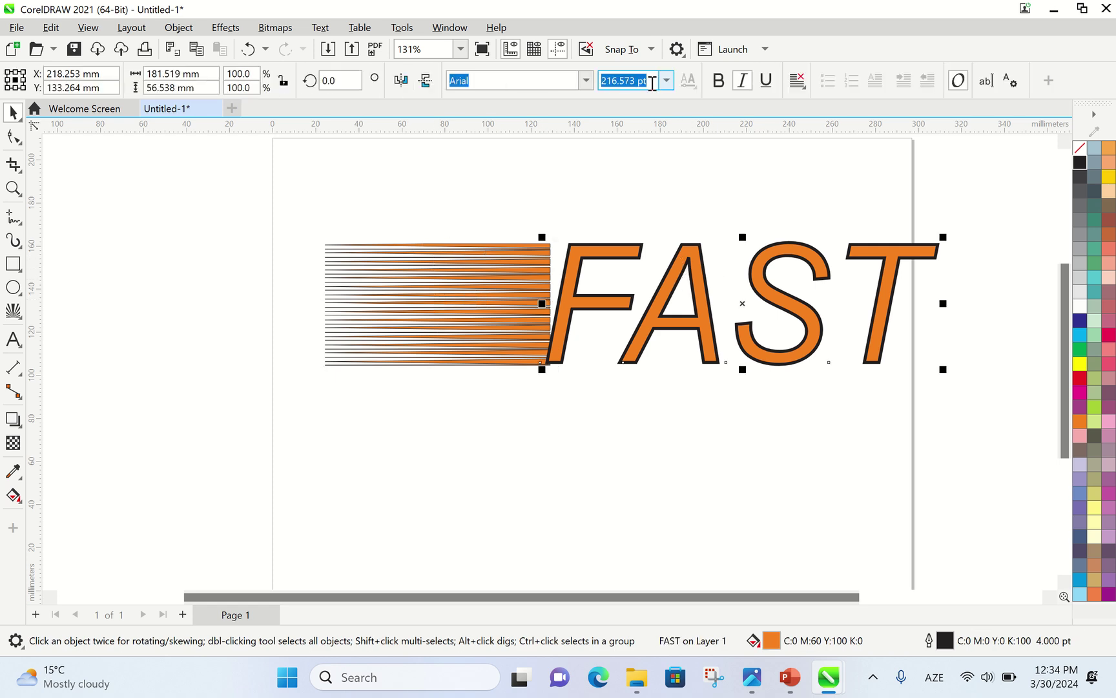
{"action": "left_click", "coordinate": [580, 517]}
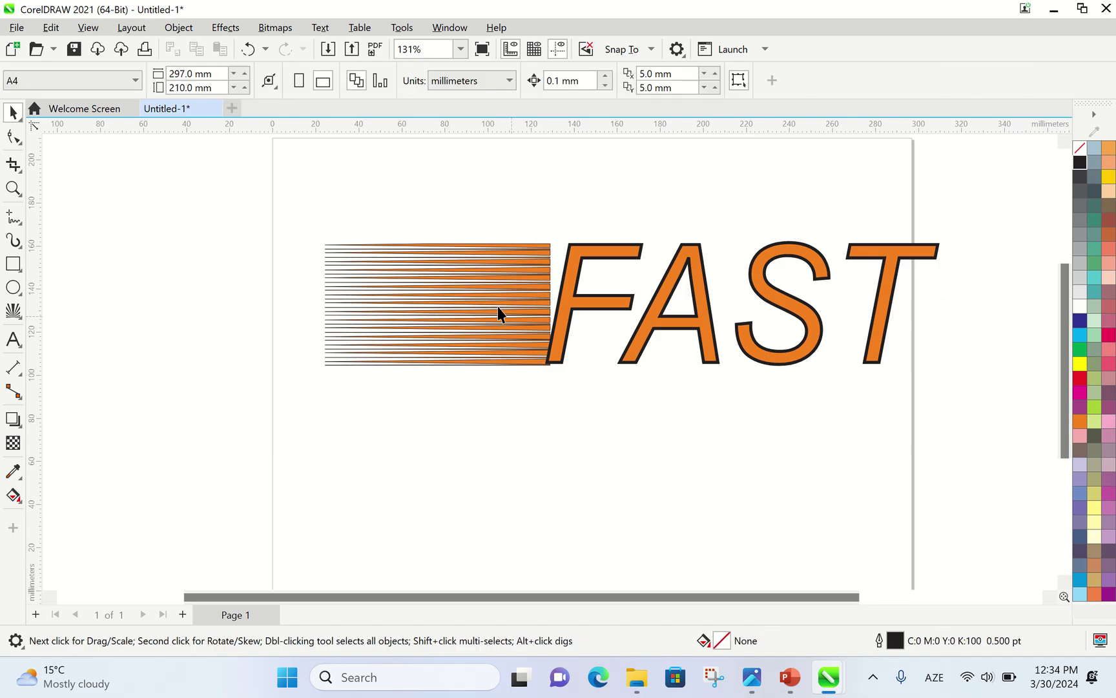
{"action": "left_click", "coordinate": [435, 247]}
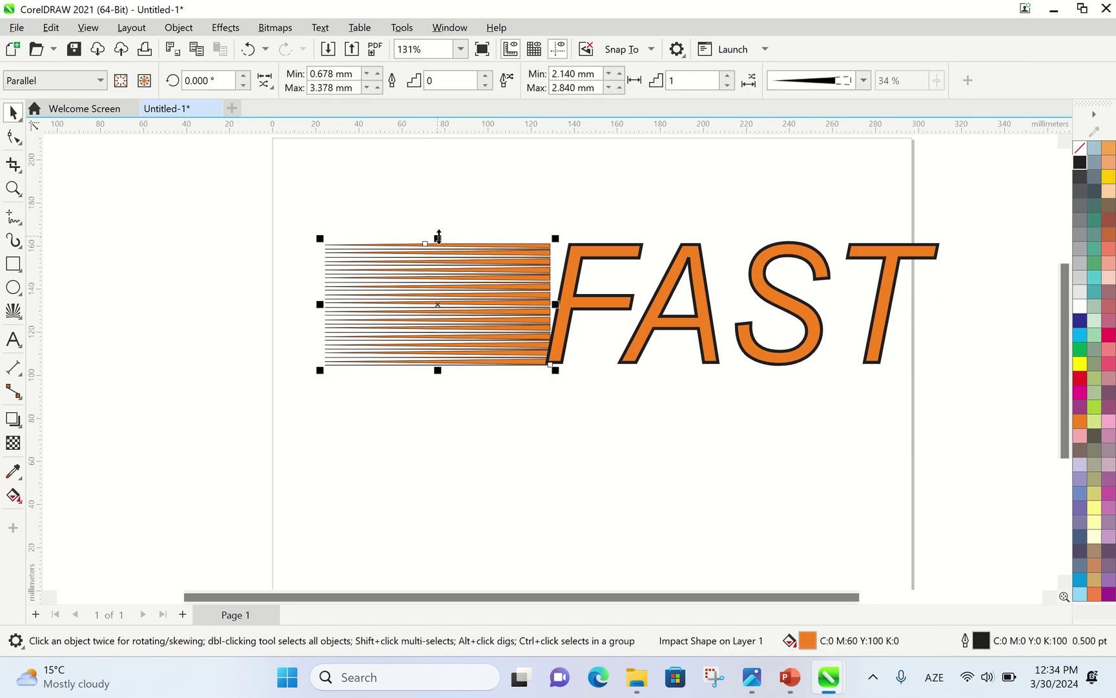
{"action": "left_click", "coordinate": [434, 311]}
{"action": "left_click", "coordinate": [434, 312]}
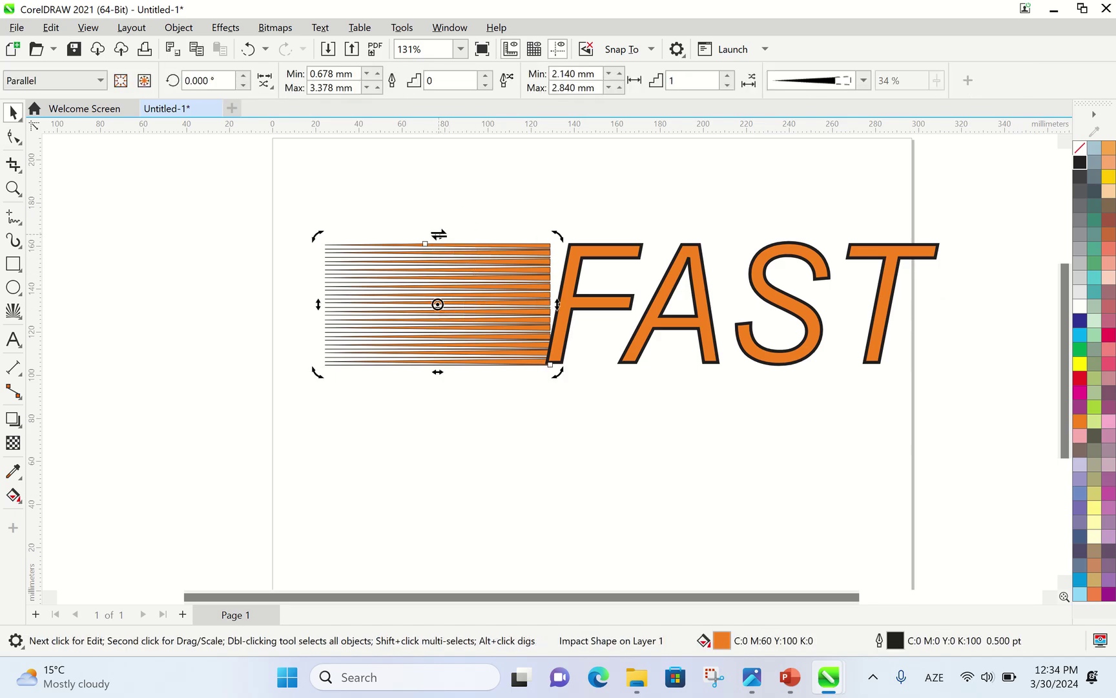
{"action": "left_click_drag", "start_coordinate": [439, 234], "coordinate": [456, 233]}
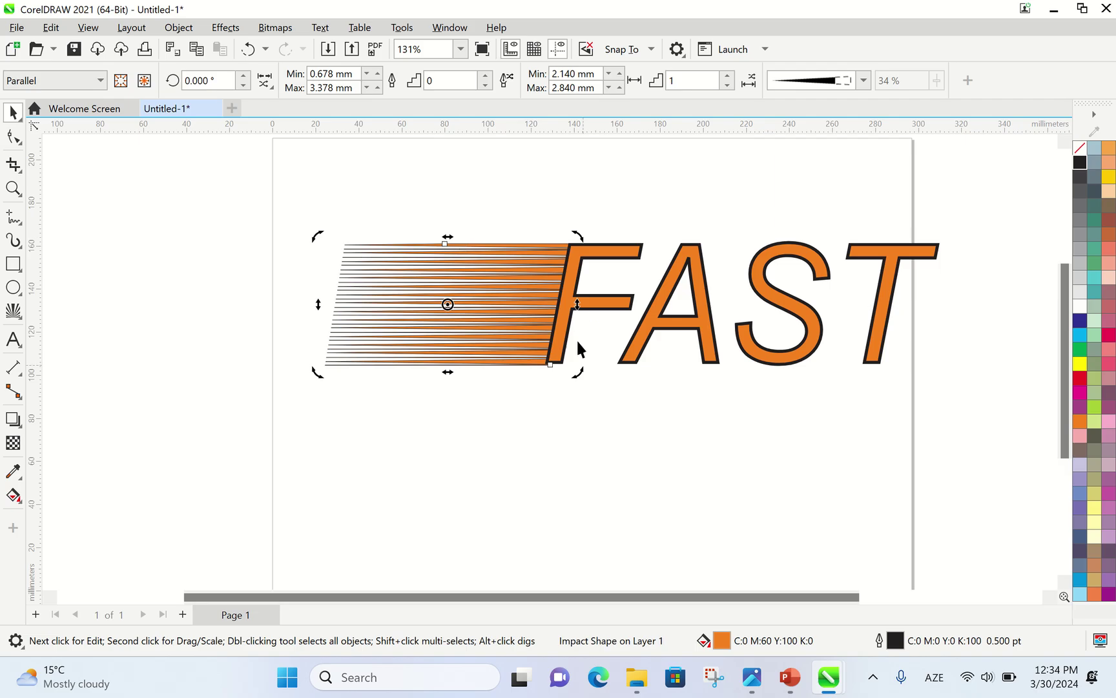
- Adjust the height of the speed lines so their lower edge aligns with the base of the letter F
{"action": "scroll", "coordinate": [475, 394], "scroll_direction": "up", "scroll_amount": 2}
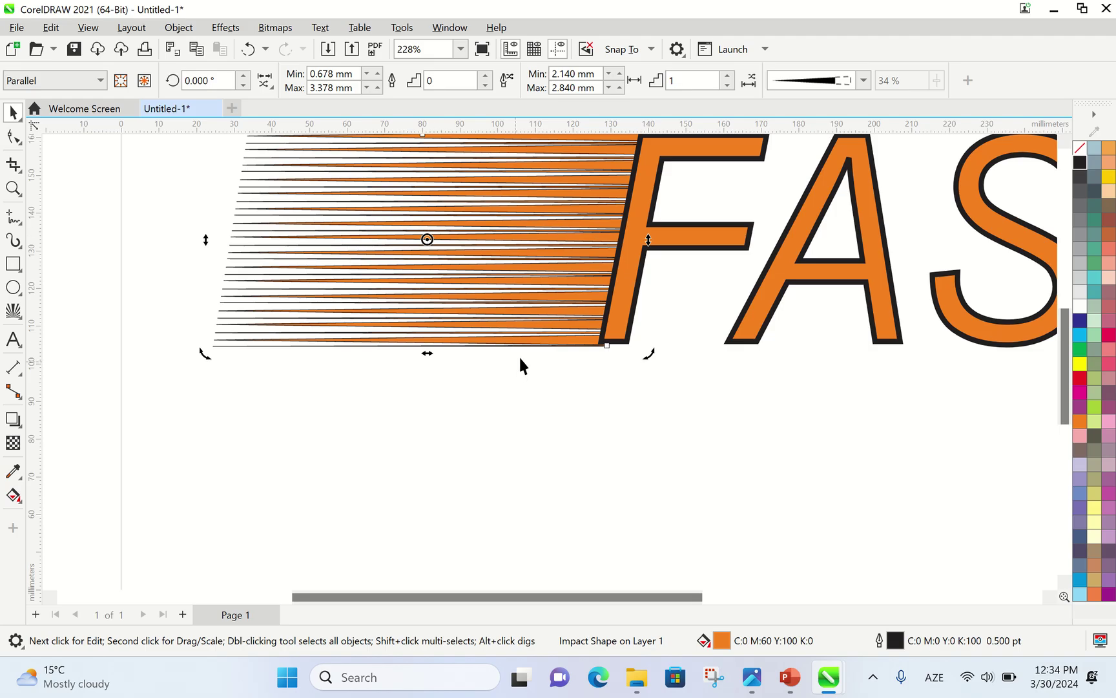
{"action": "left_click", "coordinate": [428, 241]}
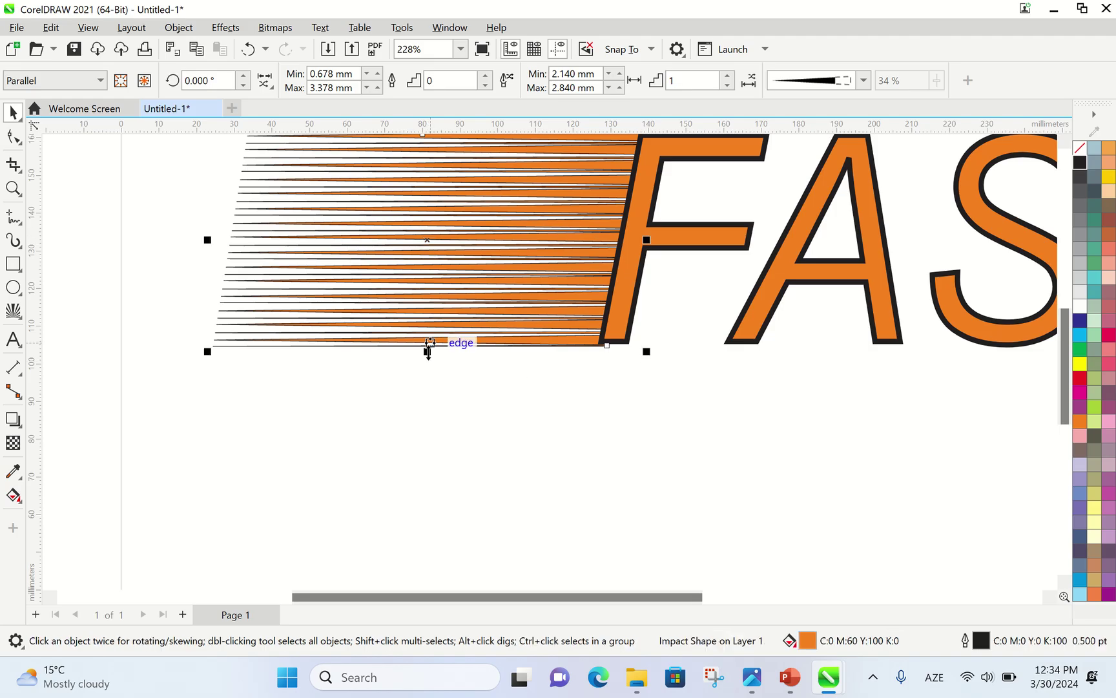
{"action": "left_click_drag", "start_coordinate": [427, 348], "coordinate": [603, 343]}
{"action": "scroll", "coordinate": [672, 385], "scroll_direction": "down", "scroll_amount": 2}
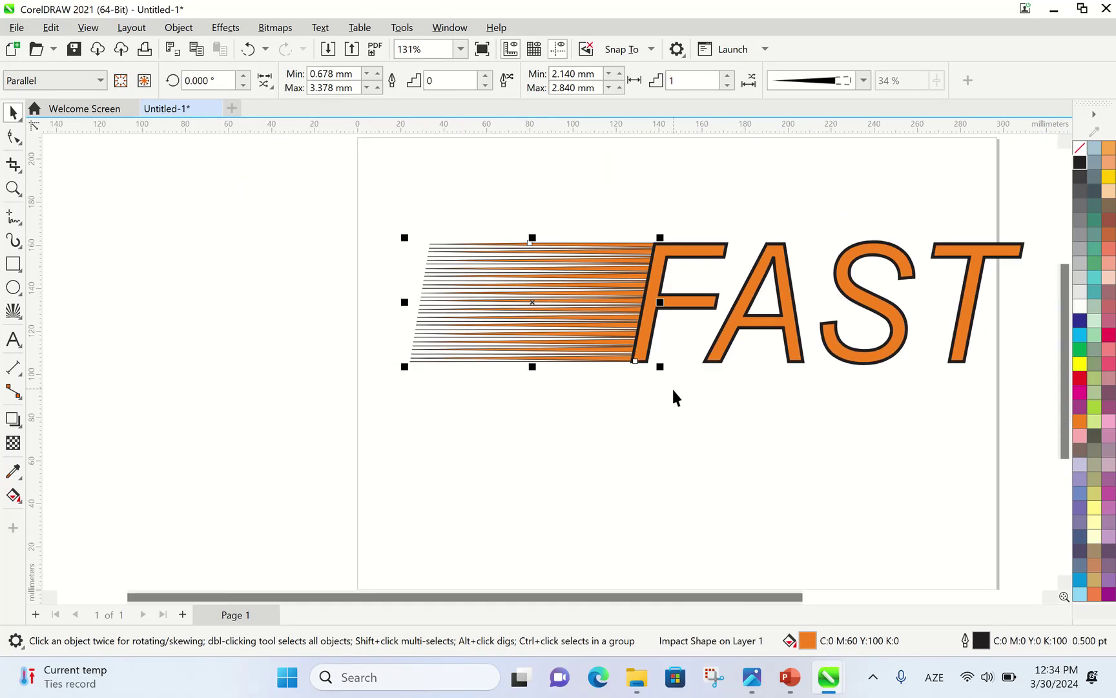
{"action": "scroll", "coordinate": [705, 423], "scroll_direction": "down", "scroll_amount": 2}
{"action": "left_click", "coordinate": [932, 396]}
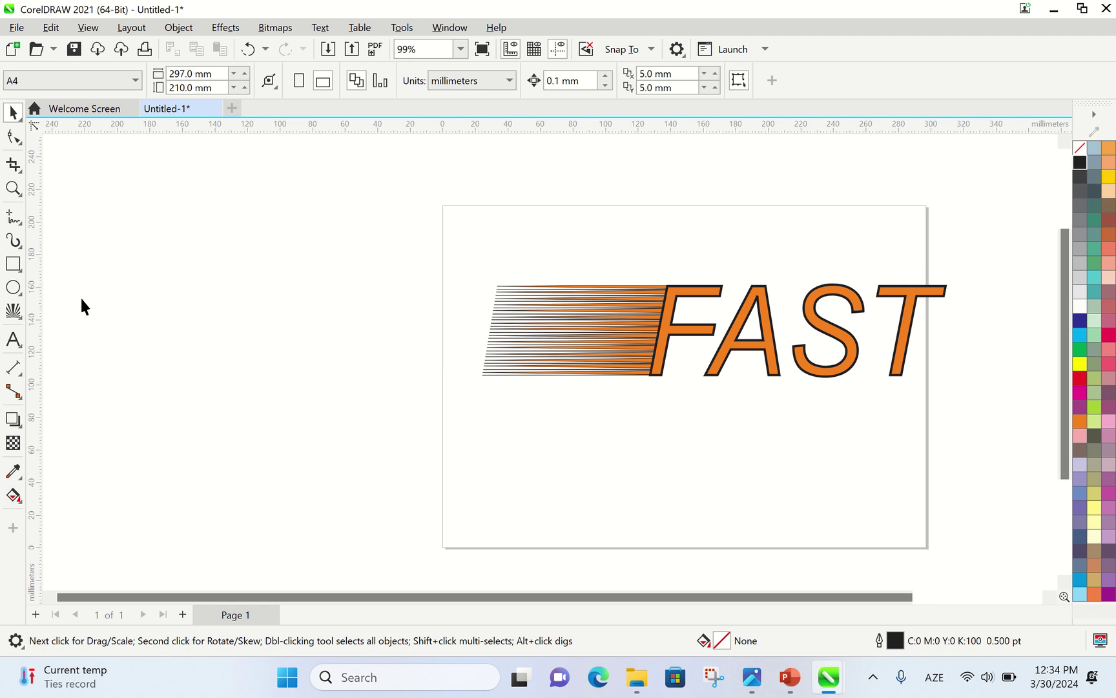
- Group the speed lines with the FAST text and center the group on the page
{"action": "left_click_drag", "start_coordinate": [977, 391], "coordinate": [419, 253]}
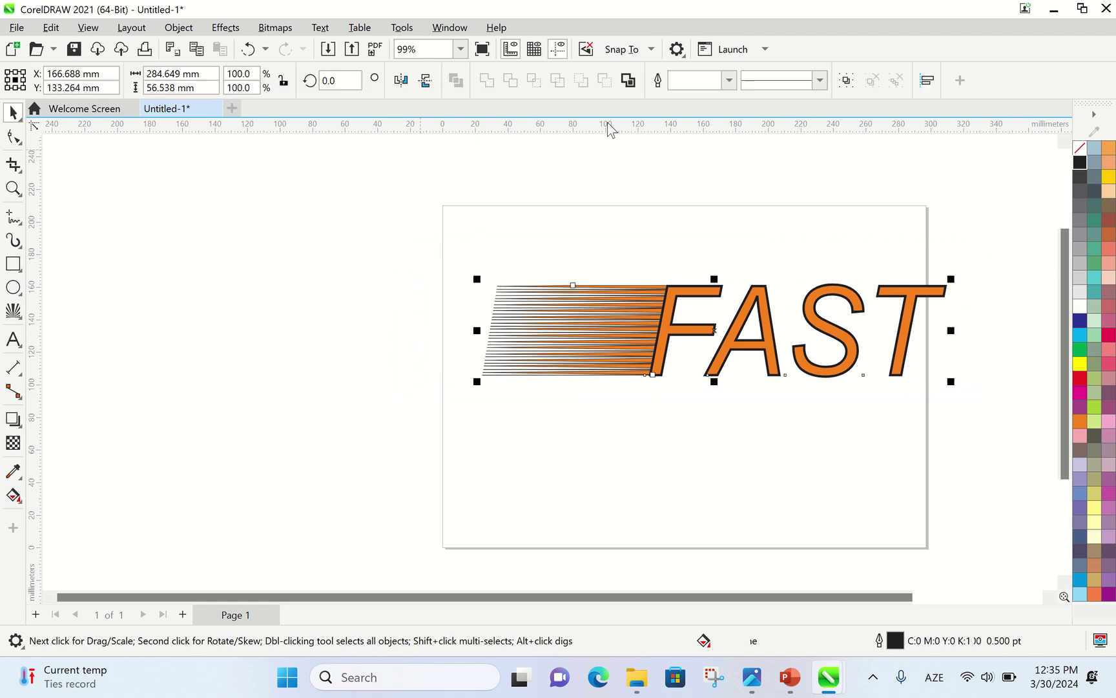
{"action": "left_click", "coordinate": [847, 82]}
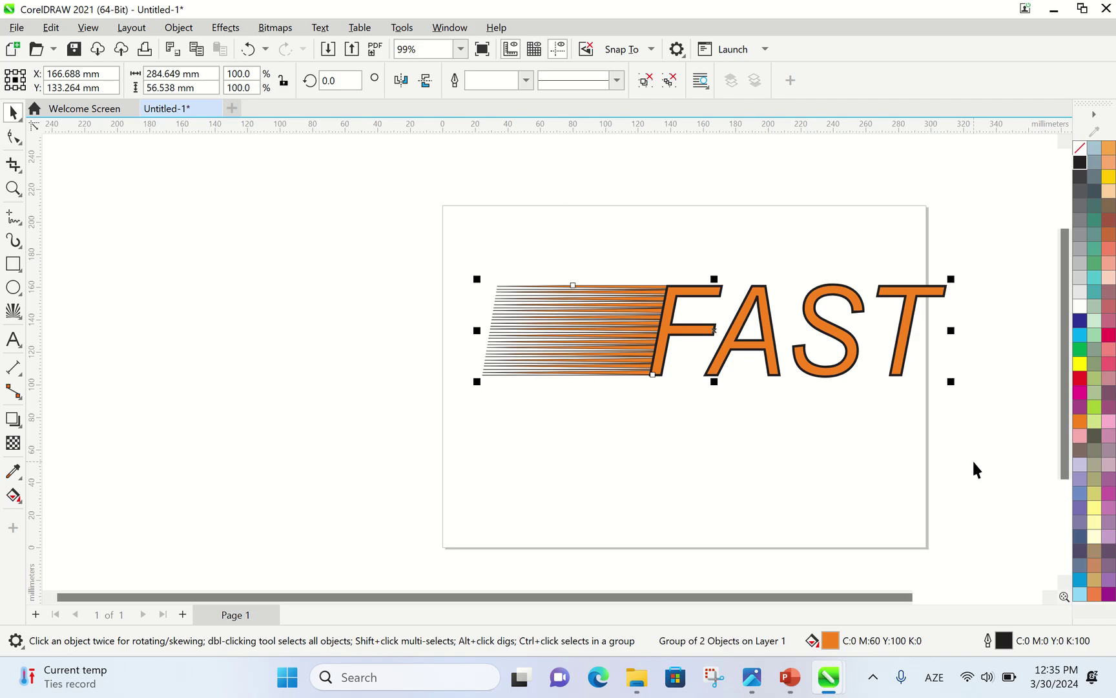
{"action": "key", "text": "p"}
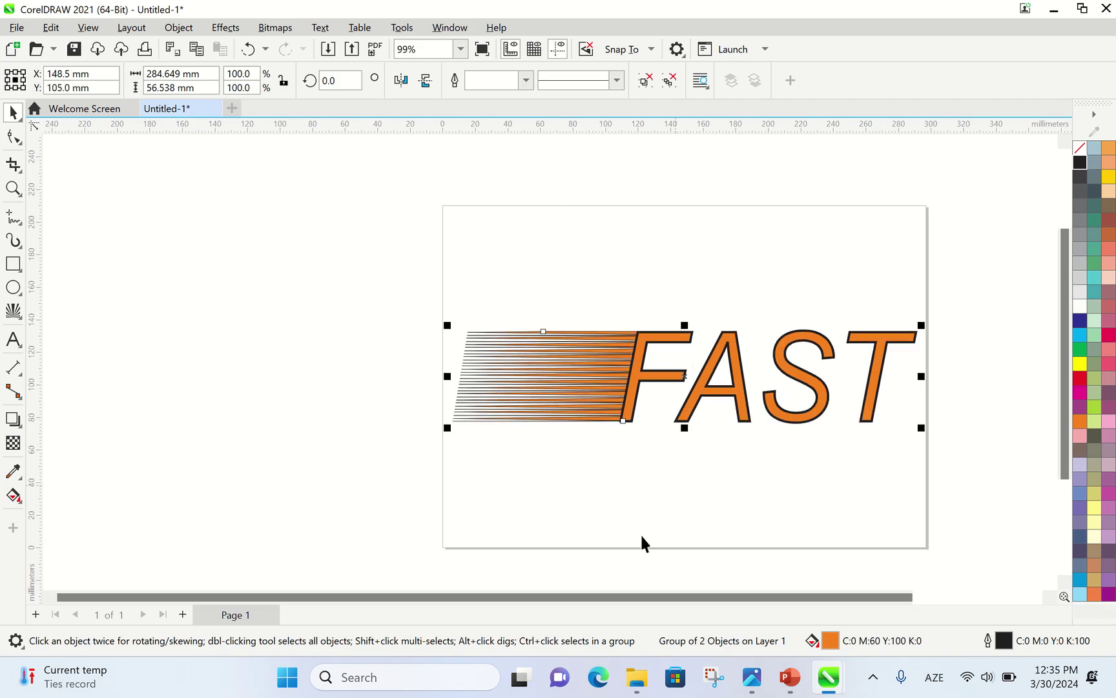
- Check the reference image in Photos, return to CorelDRAW and move the FAST group straight up to about Y 136.9 mm
{"action": "left_click", "coordinate": [760, 683]}
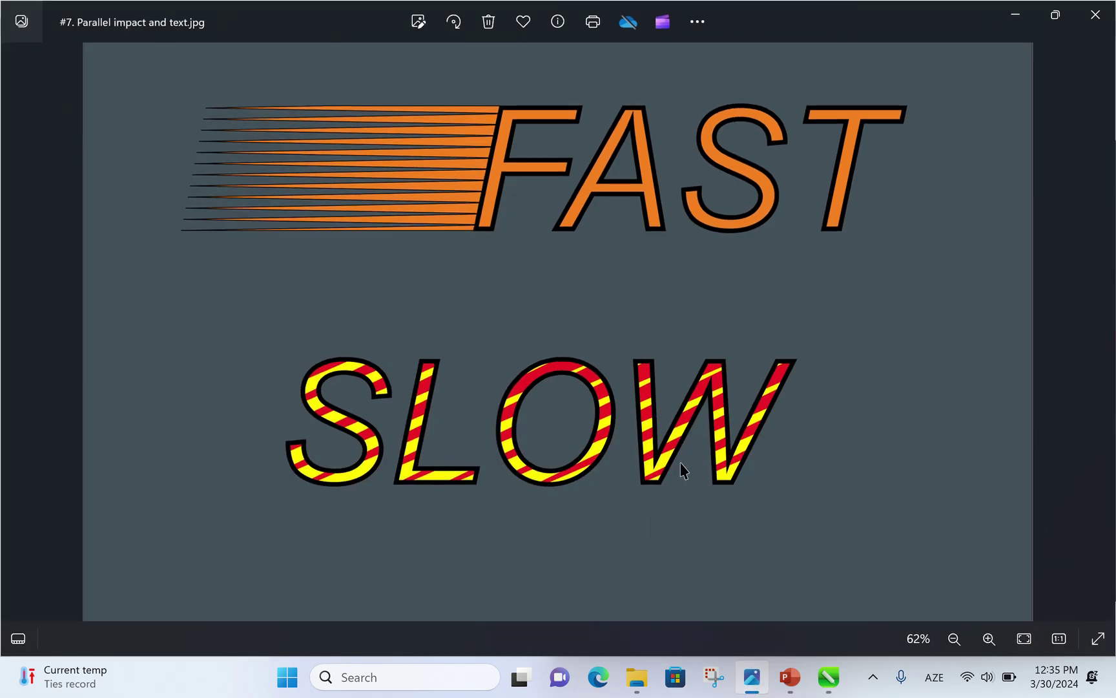
{"action": "key", "text": "alt+Tab"}
{"action": "left_click", "coordinate": [686, 378]}
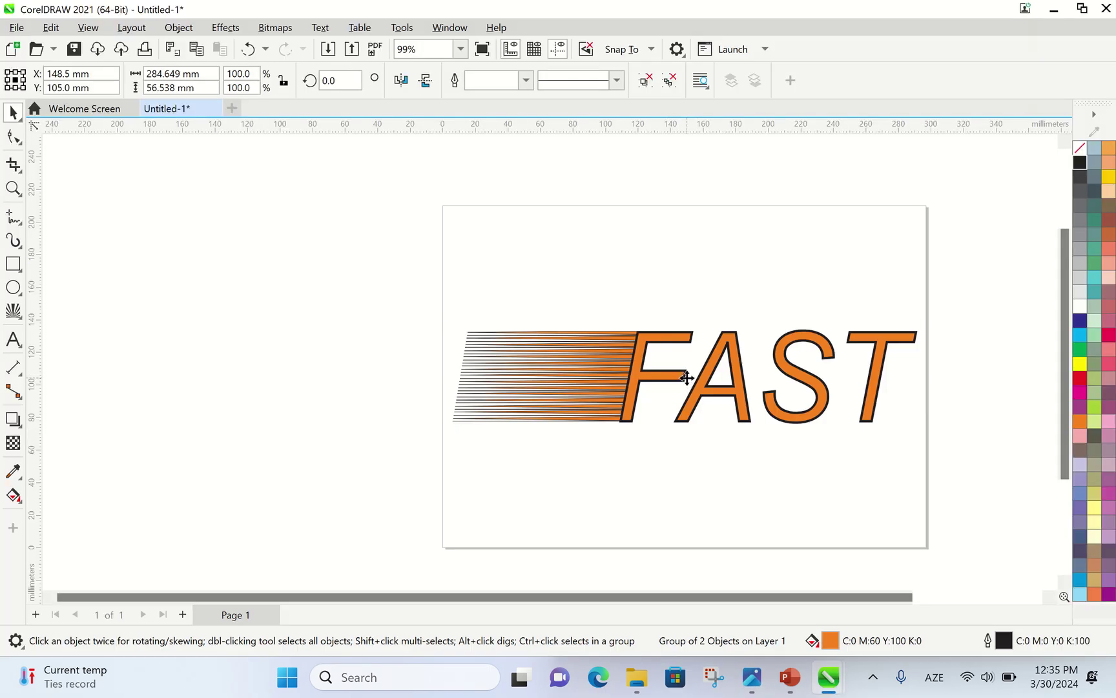
{"action": "left_click_drag", "start_coordinate": [686, 378], "coordinate": [689, 326]}
{"action": "left_click", "coordinate": [983, 357]}
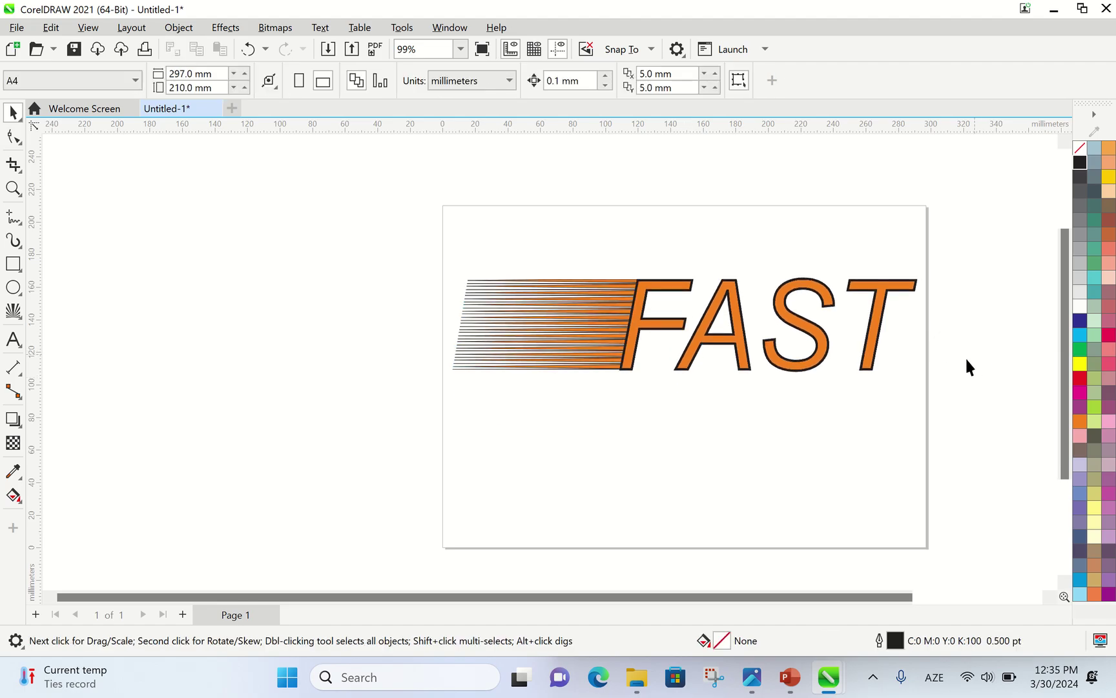
- Ungroup the FAST artwork and place a copy of the speed lines outside the page, beside the original
{"action": "left_click", "coordinate": [550, 316]}
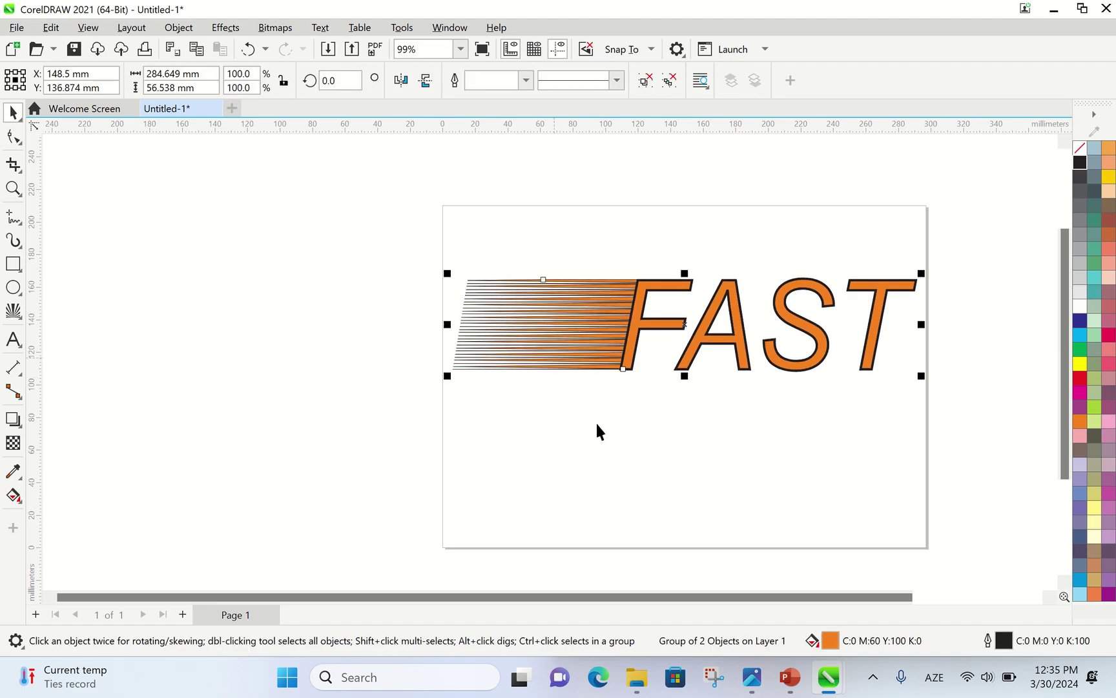
{"action": "left_click", "coordinate": [618, 509]}
{"action": "left_click", "coordinate": [543, 306]}
{"action": "left_click", "coordinate": [645, 80]}
{"action": "left_click", "coordinate": [725, 418]}
{"action": "left_click", "coordinate": [553, 325]}
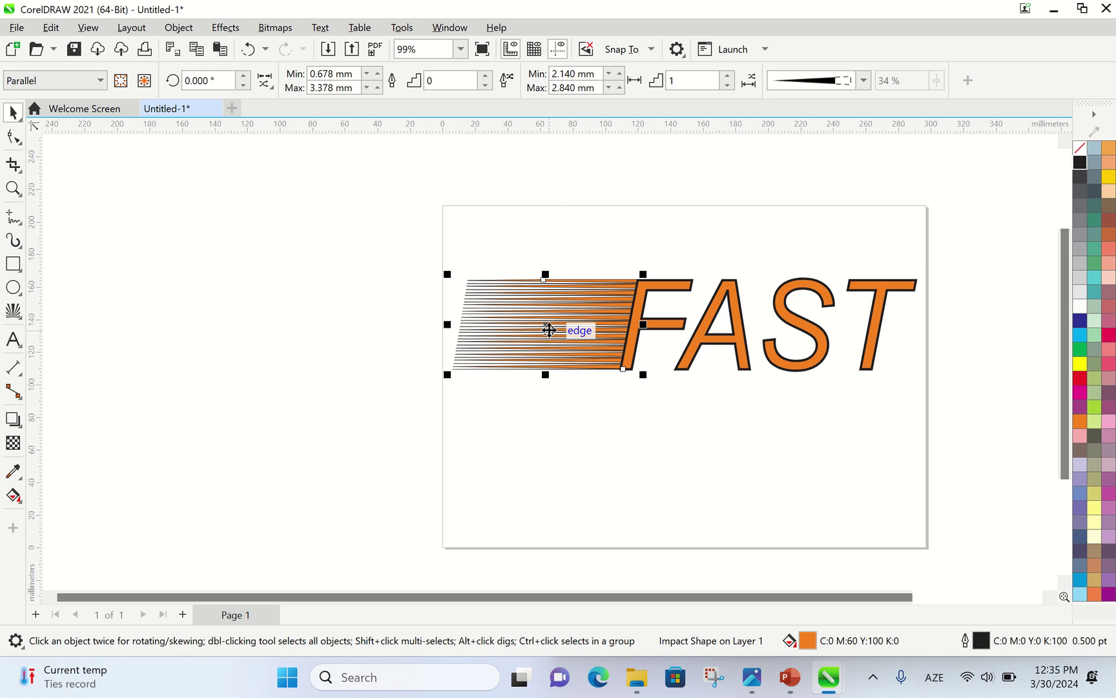
{"action": "left_click_drag", "start_coordinate": [549, 330], "coordinate": [263, 310]}
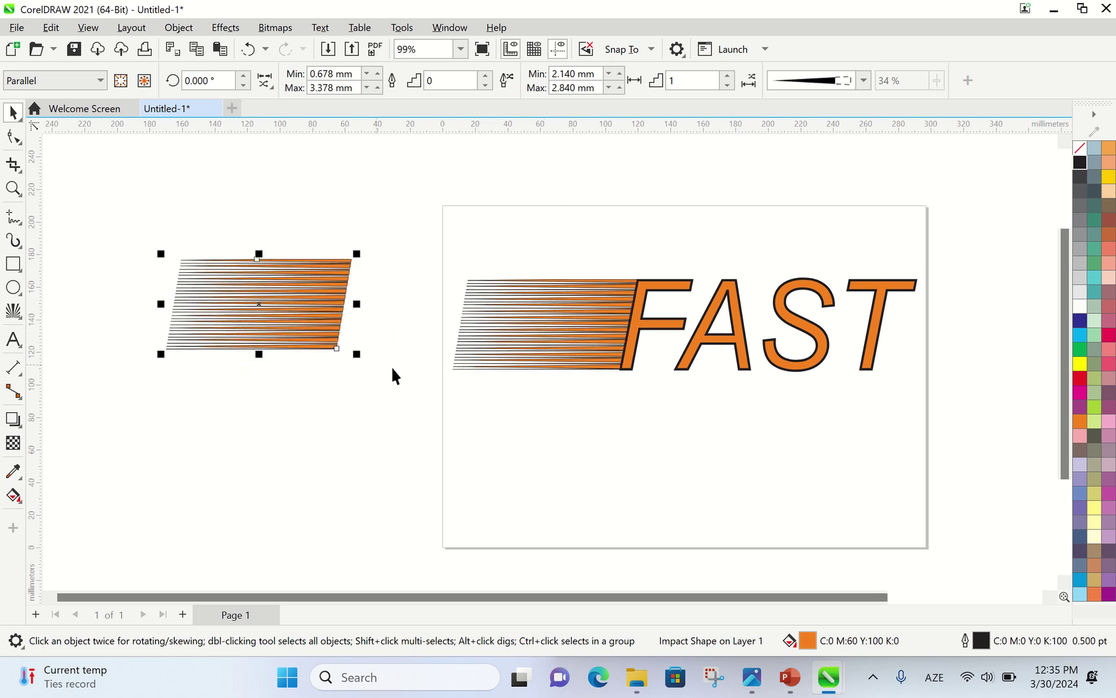
- Regroup the original speed lines with the FAST text, leaving the spare copy out, and select the group
{"action": "left_click", "coordinate": [482, 265]}
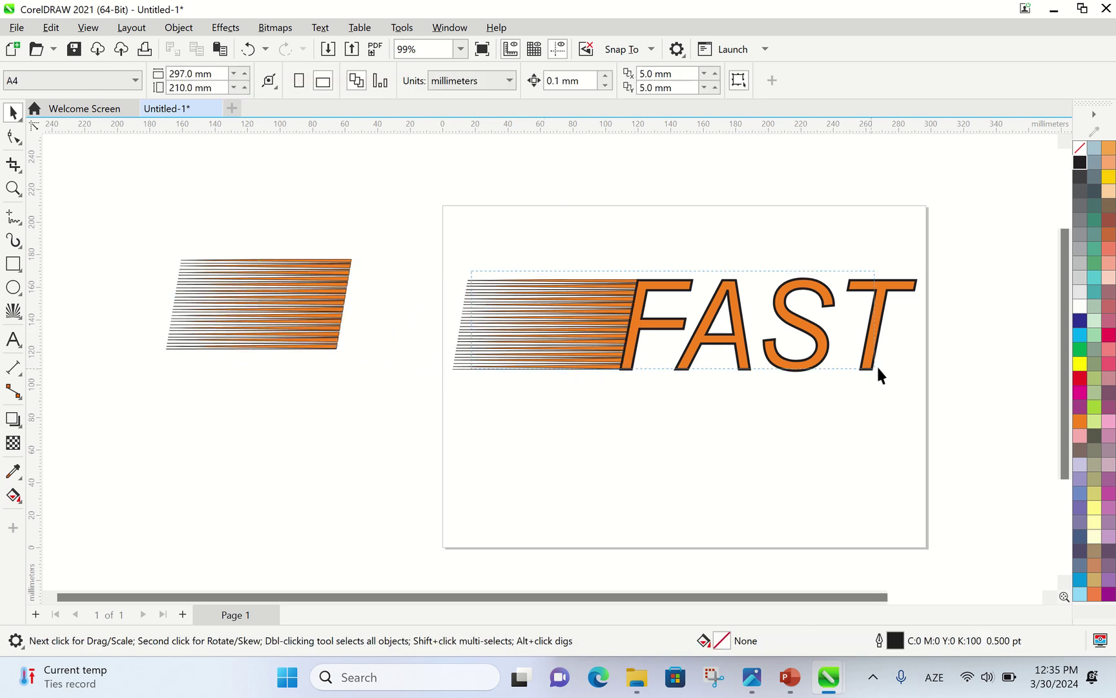
{"action": "left_click_drag", "start_coordinate": [922, 393], "coordinate": [426, 232]}
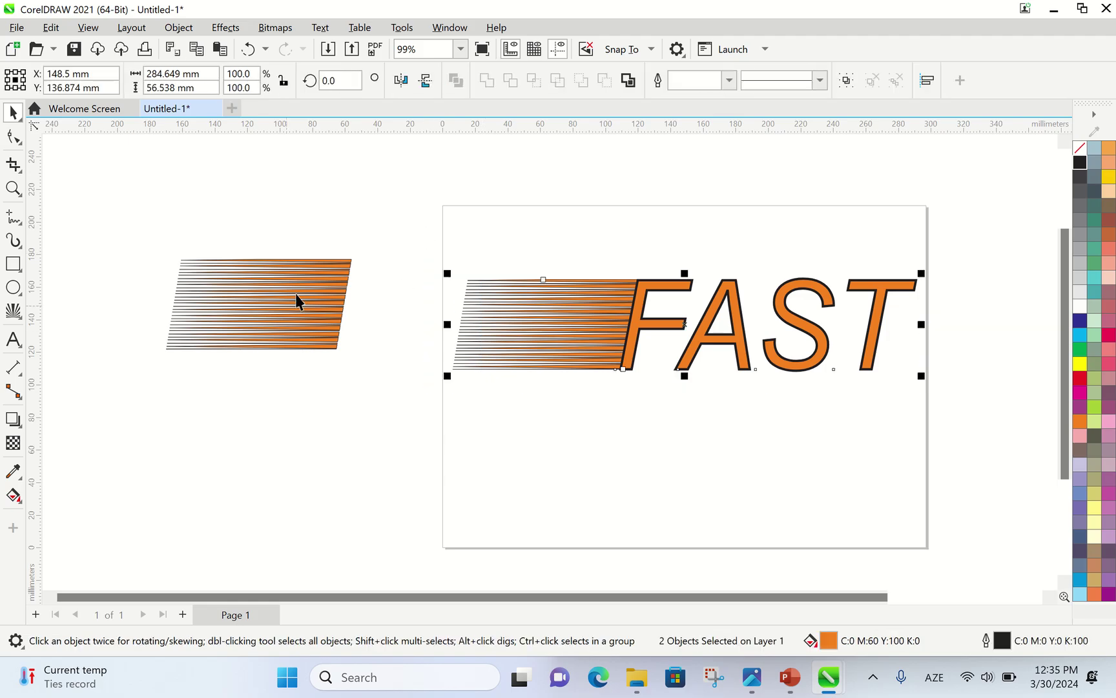
{"action": "left_click", "coordinate": [847, 80]}
{"action": "left_click", "coordinate": [873, 407]}
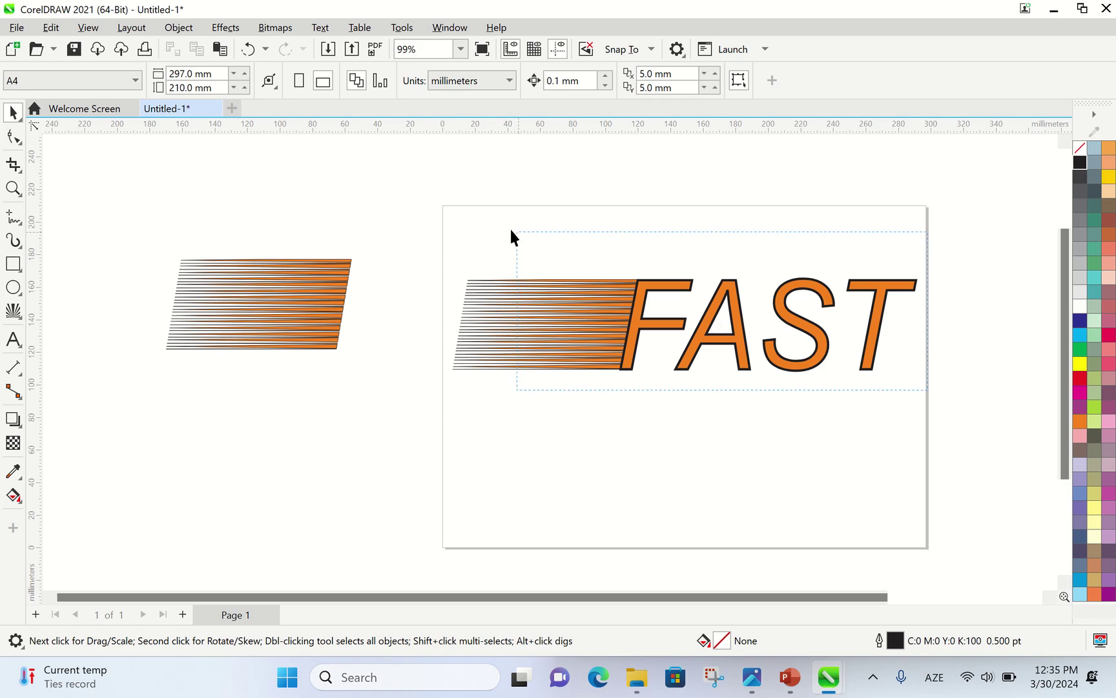
{"action": "left_click_drag", "start_coordinate": [510, 232], "coordinate": [434, 200]}
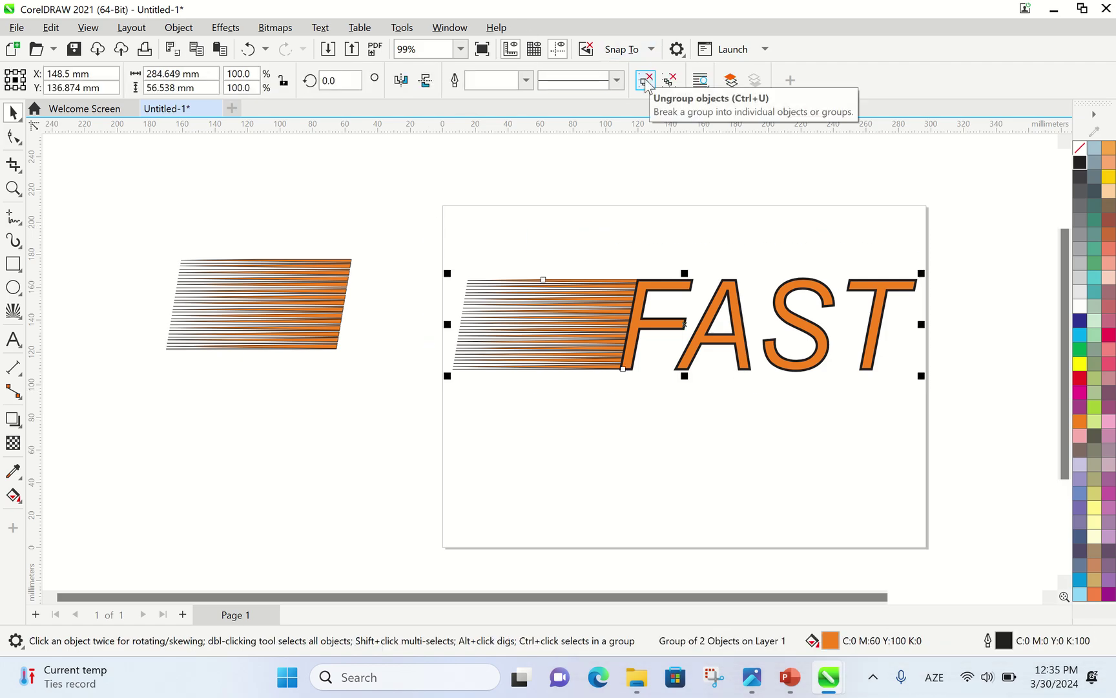
- Ungroup the FAST artwork, try moving the speed lines away from the text, and undo the move
{"action": "left_click", "coordinate": [645, 82]}
{"action": "left_click", "coordinate": [672, 391]}
{"action": "left_click_drag", "start_coordinate": [538, 324], "coordinate": [443, 416]}
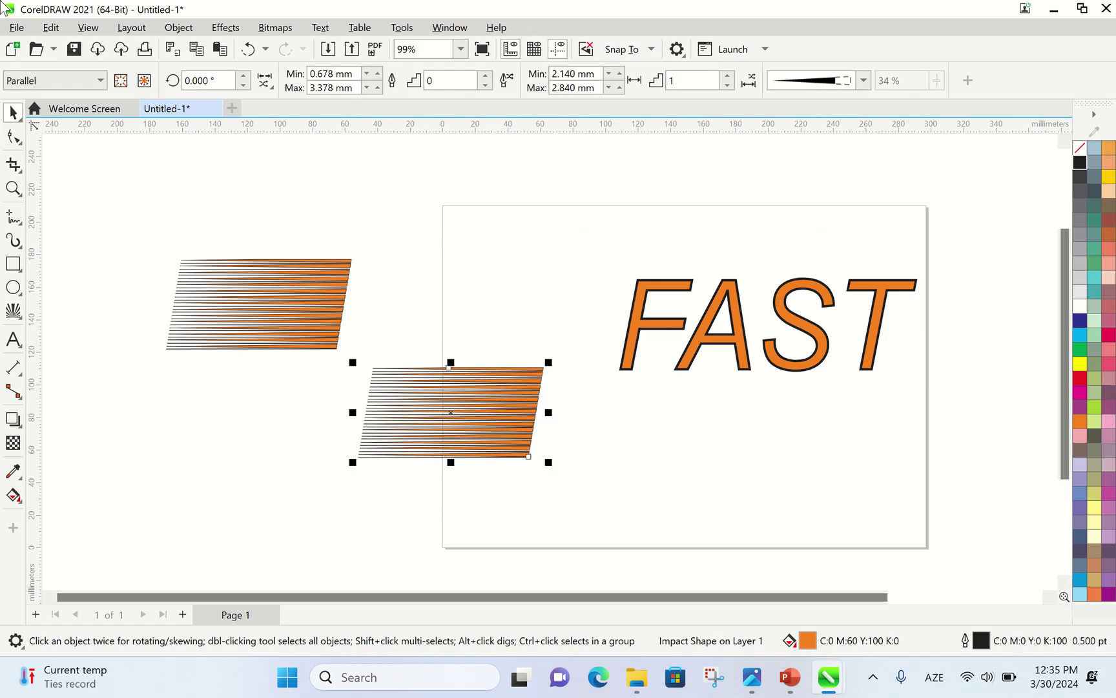
{"action": "left_click", "coordinate": [248, 50]}
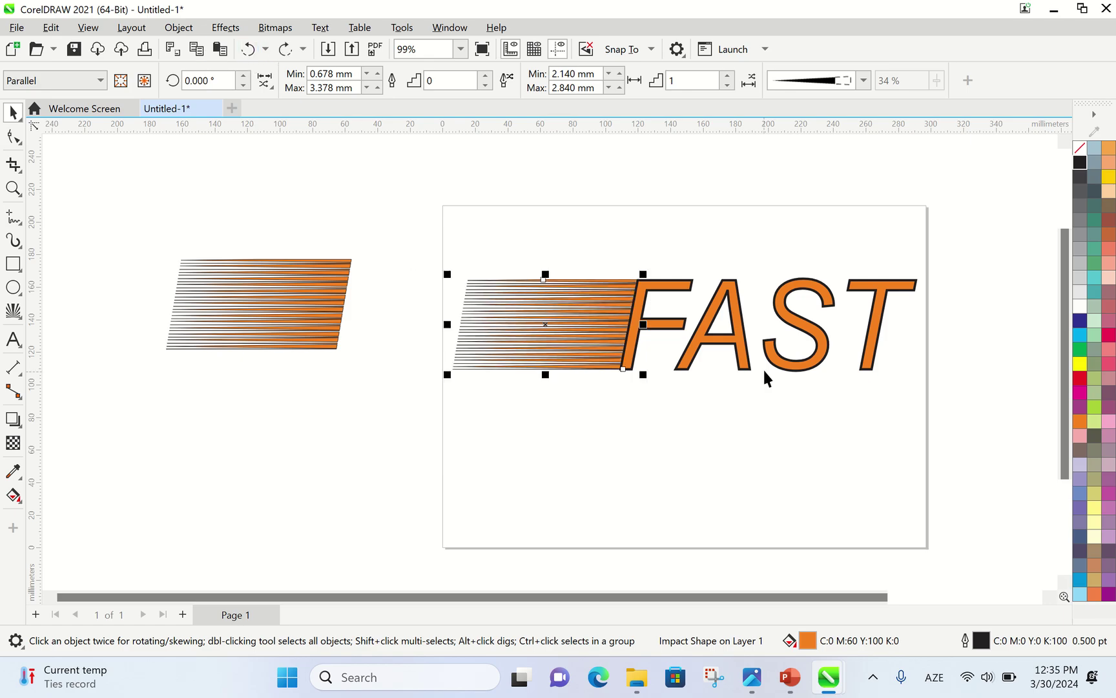
- Select the speed lines together with the FAST text and regroup them
{"action": "left_click_drag", "start_coordinate": [952, 401], "coordinate": [550, 313]}
{"action": "left_click_drag", "start_coordinate": [437, 237], "coordinate": [437, 237]}
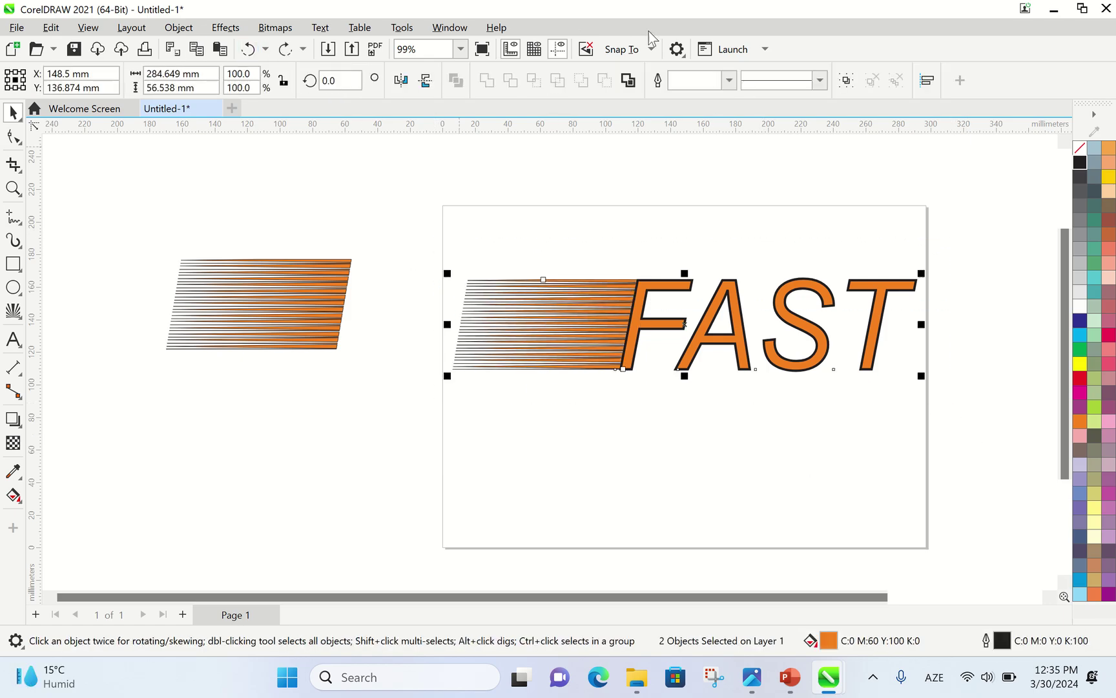
{"action": "left_click", "coordinate": [1004, 295]}
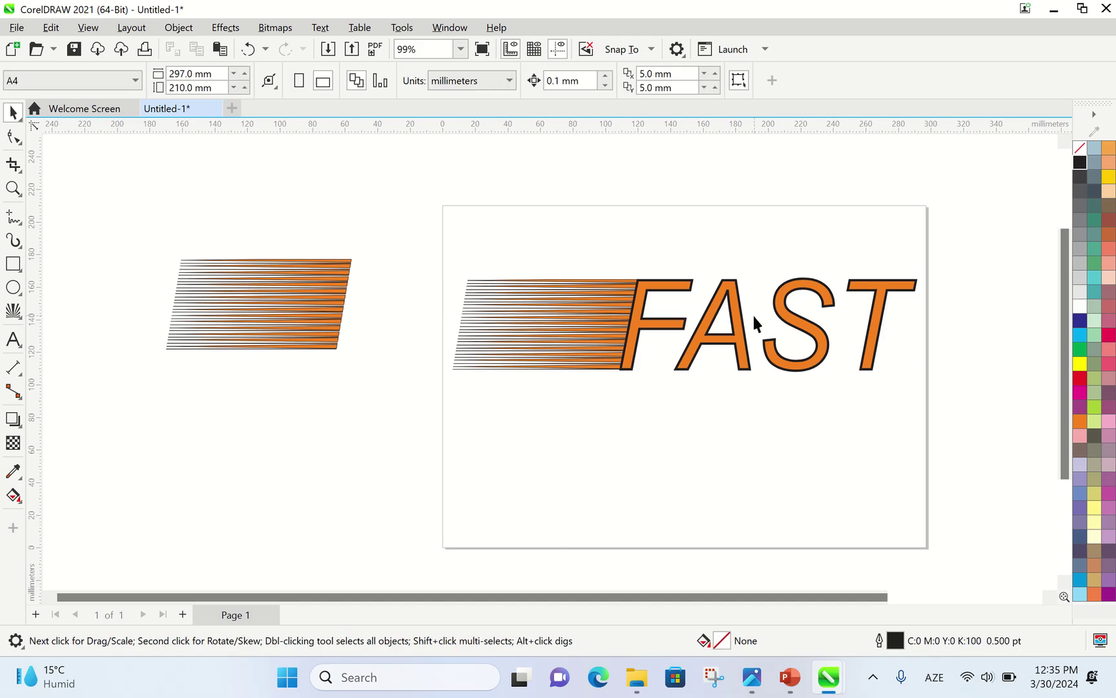
{"action": "left_click", "coordinate": [772, 366]}
{"action": "left_click", "coordinate": [491, 367]}
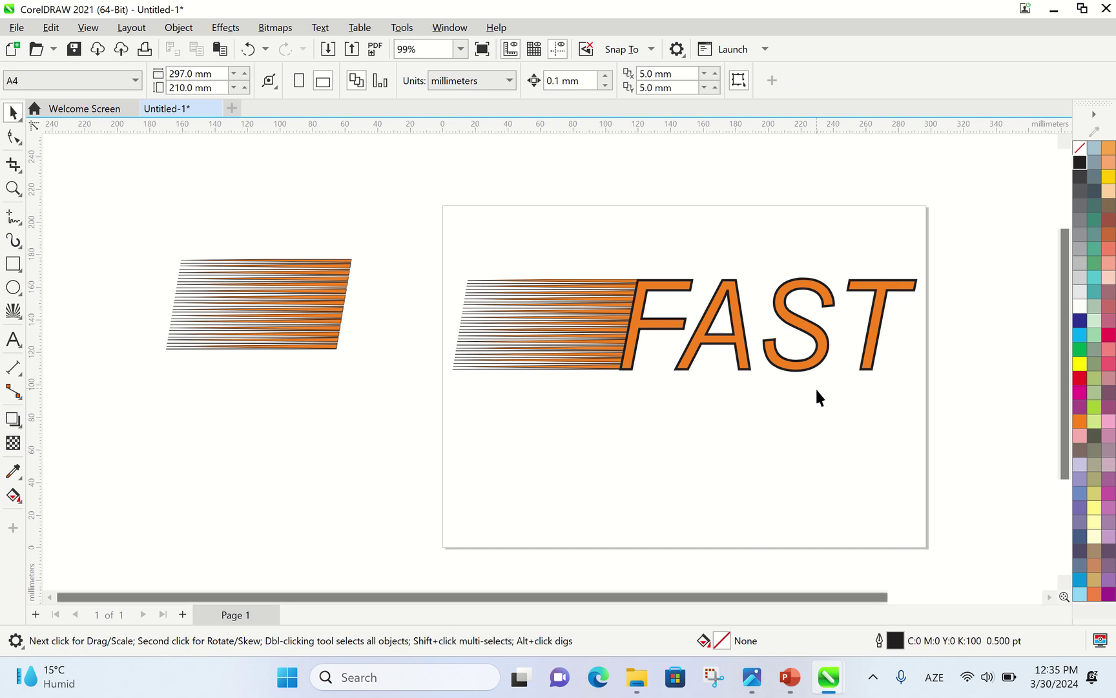
- Ungroup the FAST artwork and place a copy of the FAST text below it, centered at about X 132.7, Y 47.2 mm
{"action": "left_click_drag", "start_coordinate": [948, 399], "coordinate": [451, 145]}
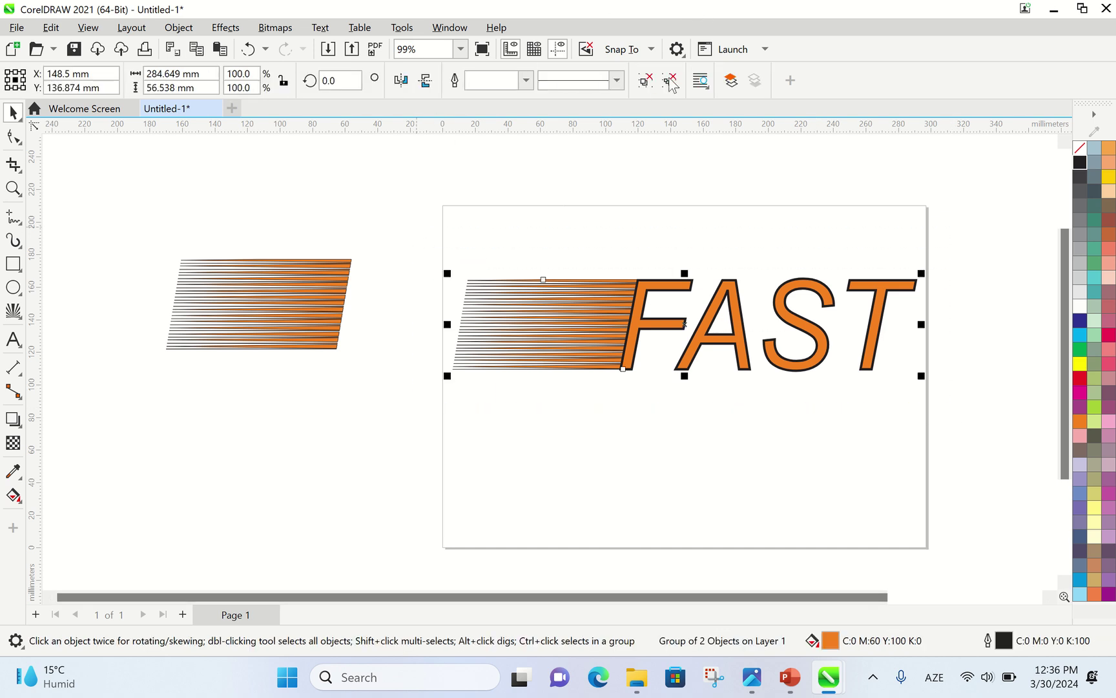
{"action": "left_click", "coordinate": [646, 81]}
{"action": "left_click", "coordinate": [991, 466]}
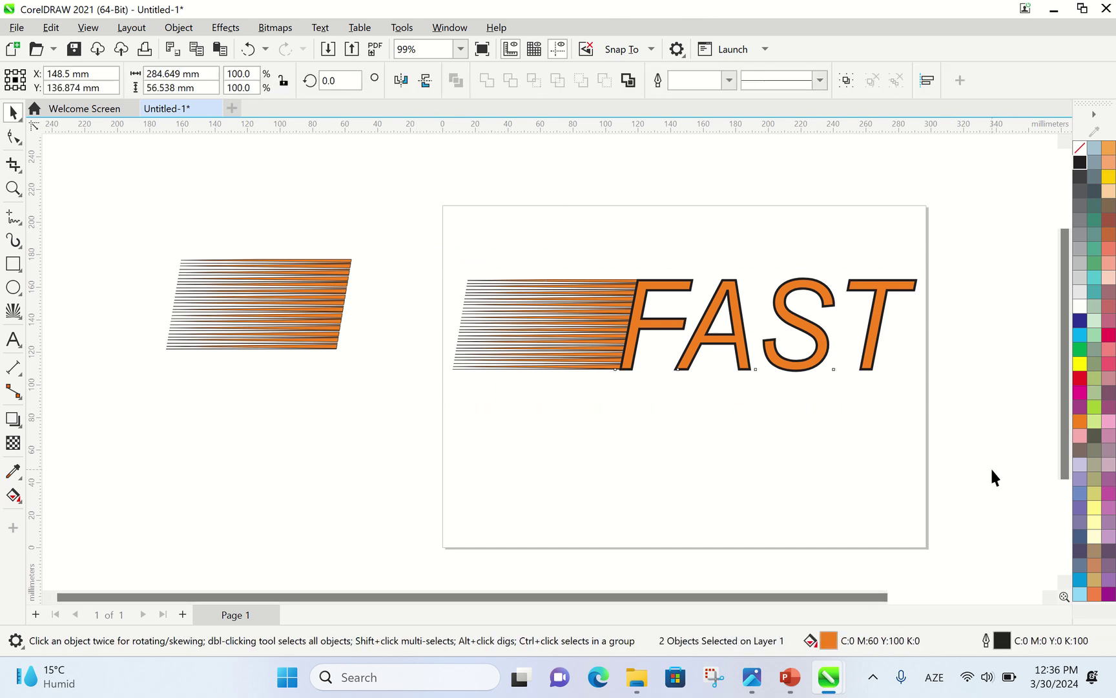
{"action": "left_click", "coordinate": [788, 325]}
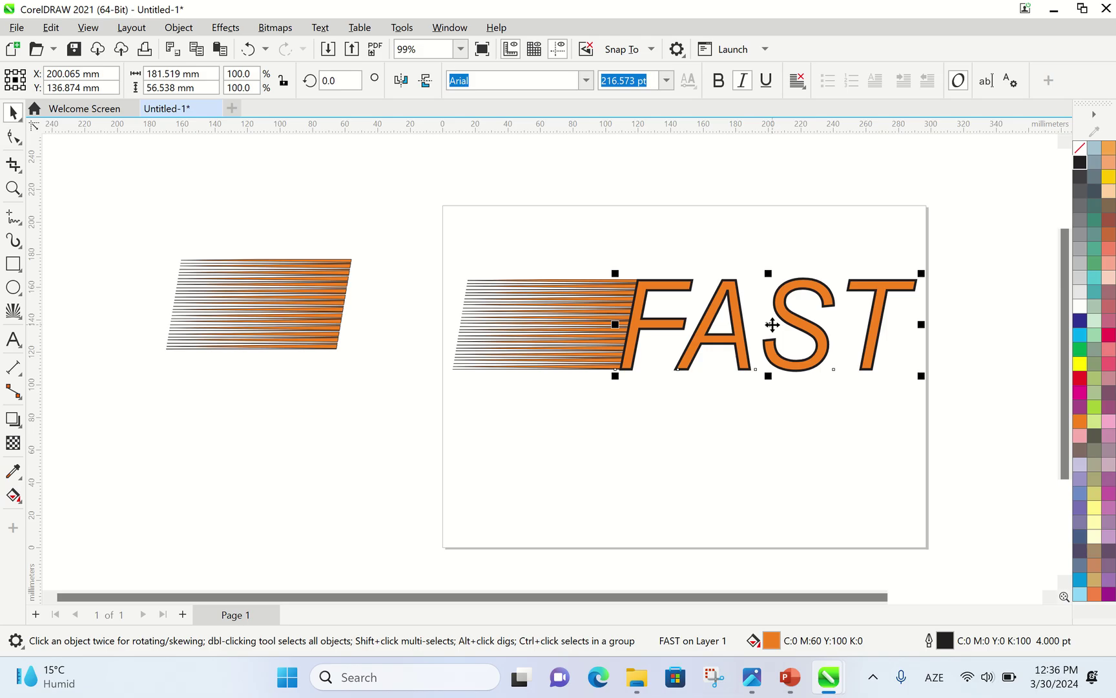
{"action": "left_click", "coordinate": [773, 325]}
{"action": "left_click_drag", "start_coordinate": [774, 324], "coordinate": [660, 472]}
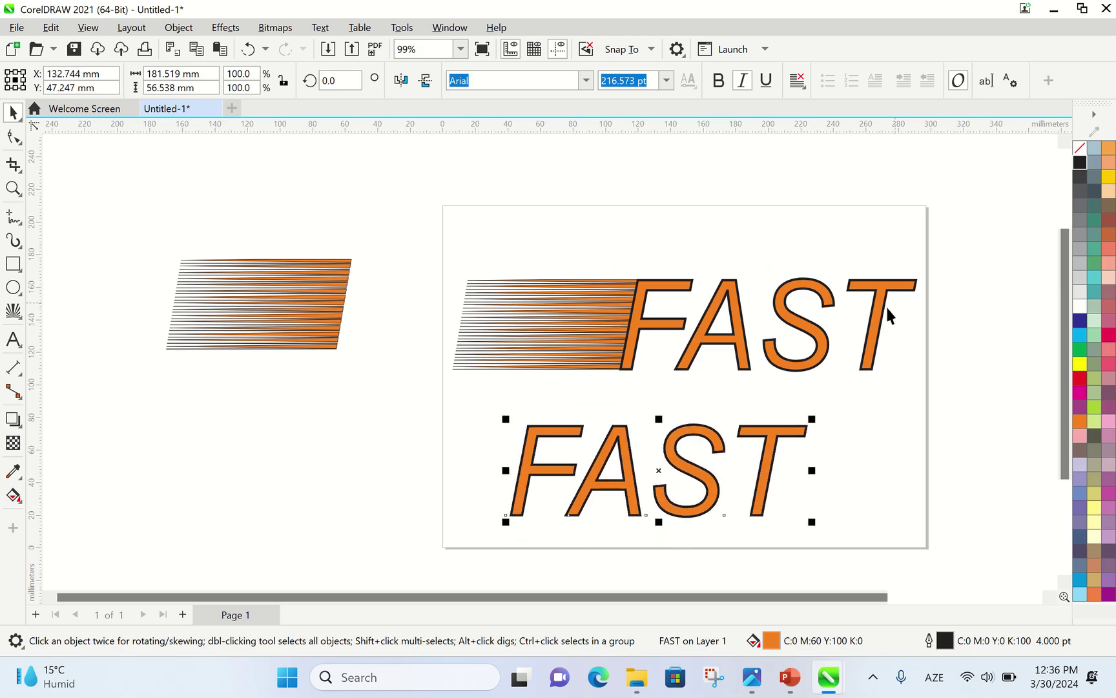
- Group the original speed lines with the upper FAST text, leaving the lower text copy out
{"action": "left_click", "coordinate": [934, 359]}
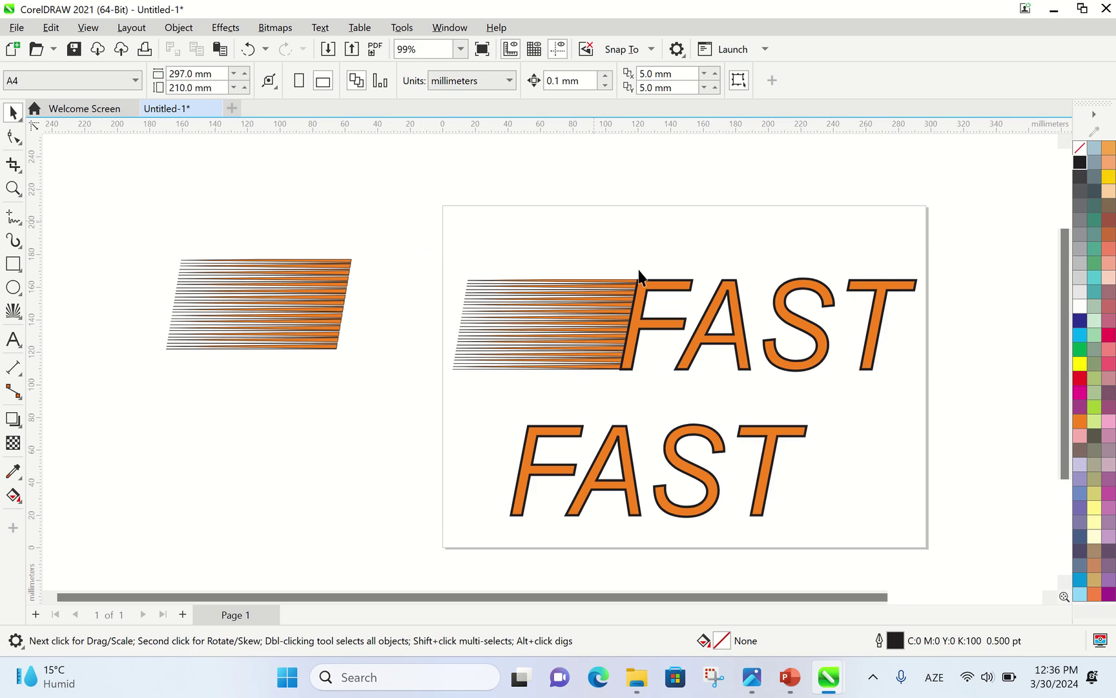
{"action": "left_click_drag", "start_coordinate": [907, 389], "coordinate": [446, 242]}
{"action": "left_click_drag", "start_coordinate": [950, 391], "coordinate": [665, 299]}
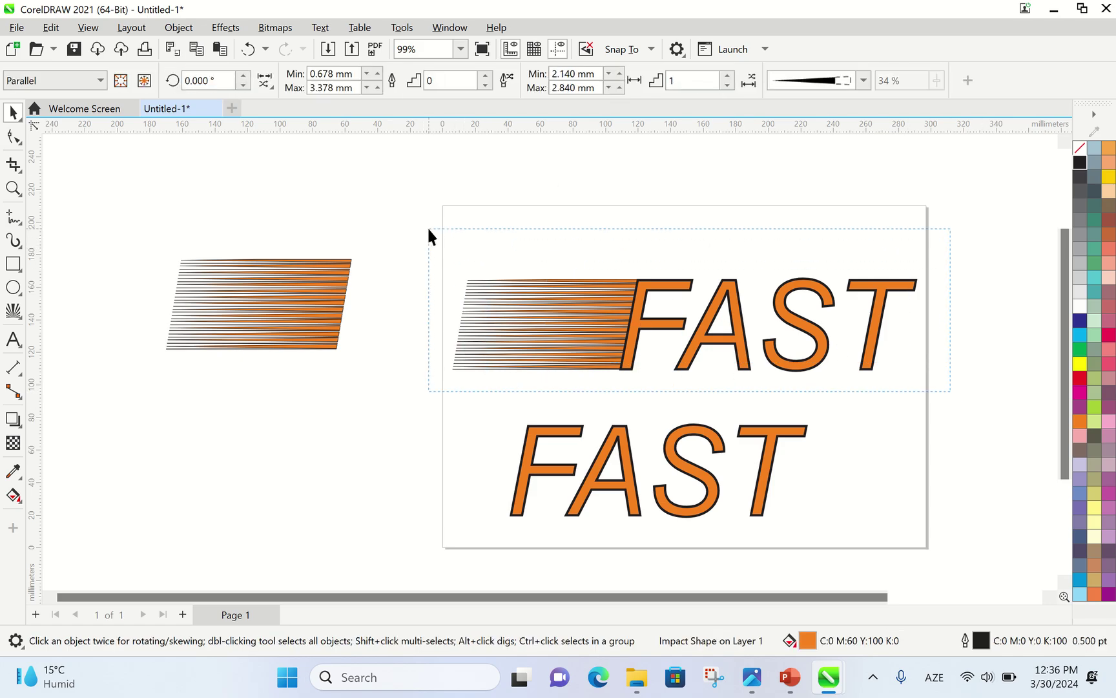
{"action": "left_click_drag", "start_coordinate": [430, 229], "coordinate": [428, 228]}
{"action": "left_click", "coordinate": [842, 80]}
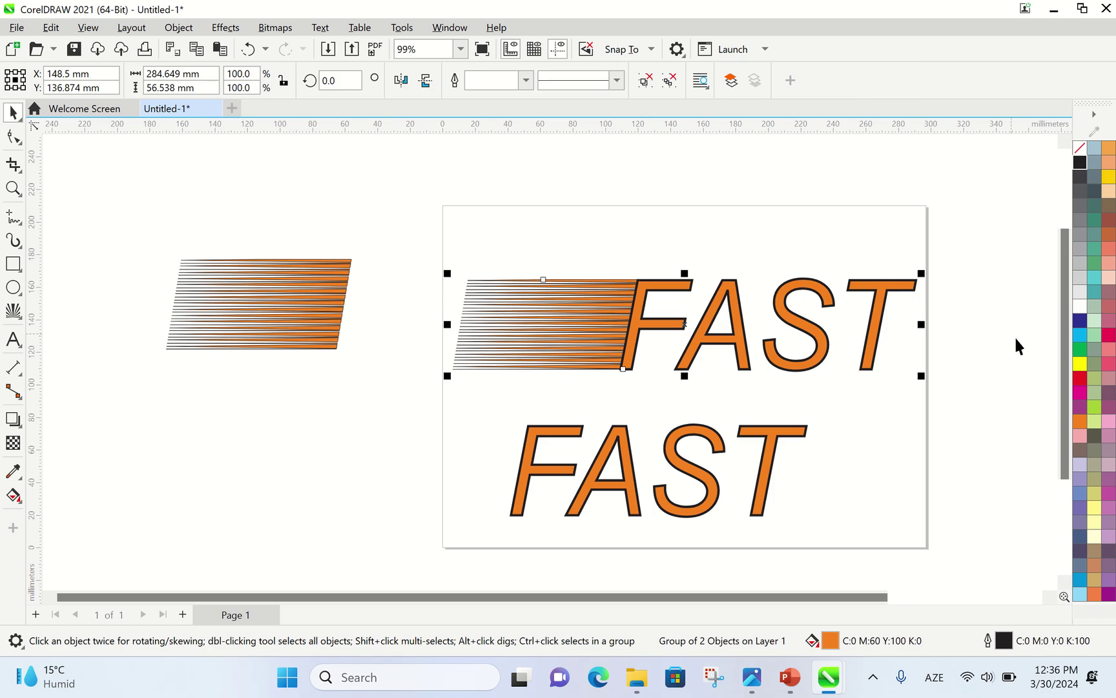
- Try moving the FAST group toward the page's upper edge to test the grouping, and undo the move
{"action": "left_click", "coordinate": [730, 297]}
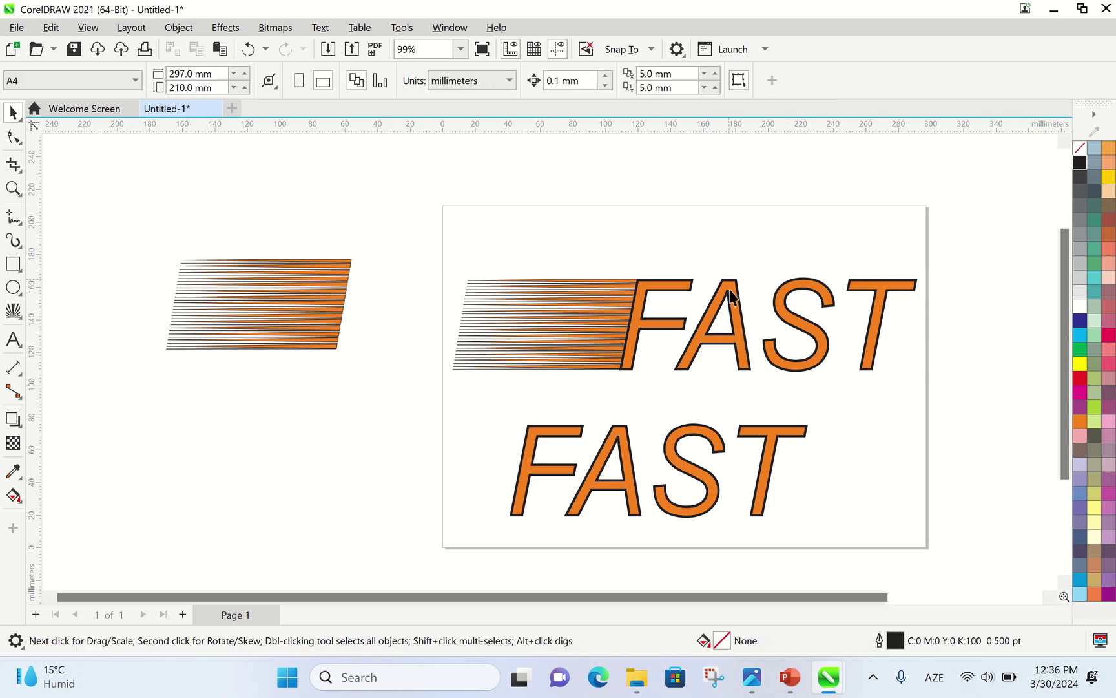
{"action": "left_click", "coordinate": [730, 297]}
{"action": "left_click_drag", "start_coordinate": [730, 297], "coordinate": [762, 210]}
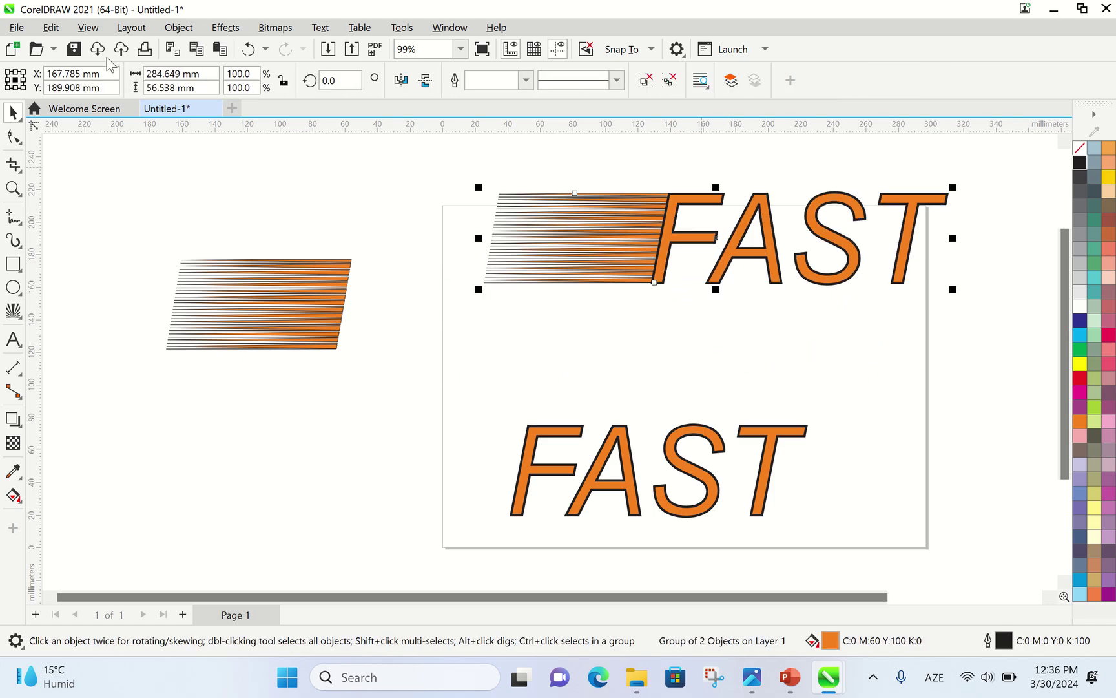
{"action": "left_click", "coordinate": [256, 55]}
- Open the lower FAST copy for text editing and replace its letters with SLO in capitals
{"action": "left_click", "coordinate": [893, 501]}
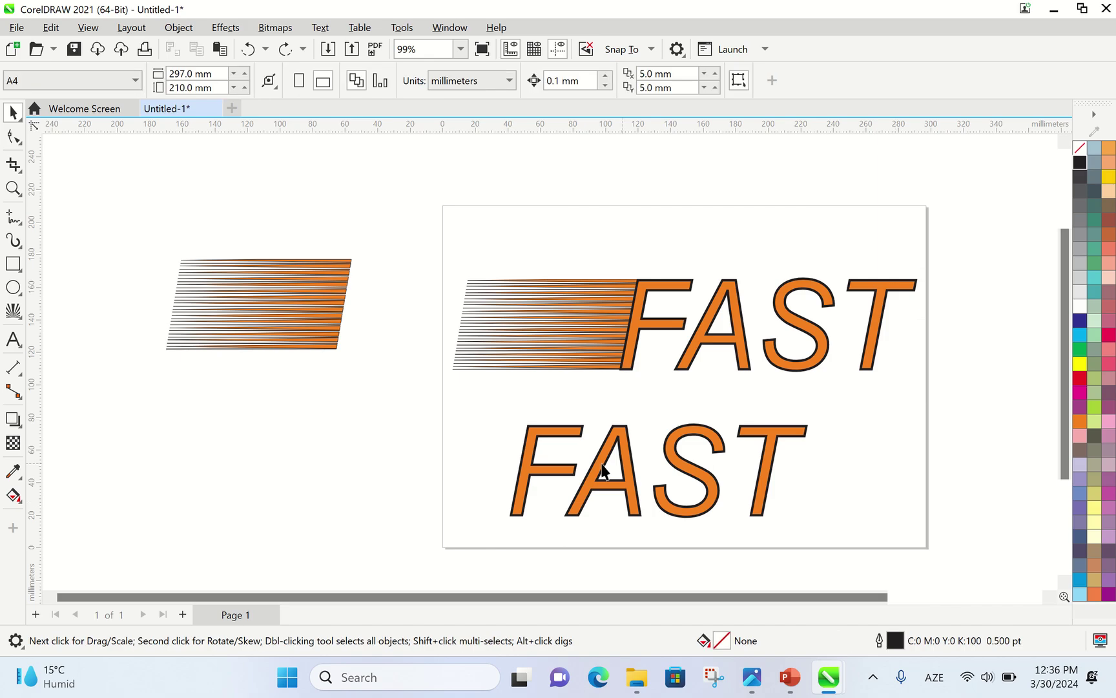
{"action": "left_click", "coordinate": [564, 470]}
{"action": "double_click", "coordinate": [697, 470]}
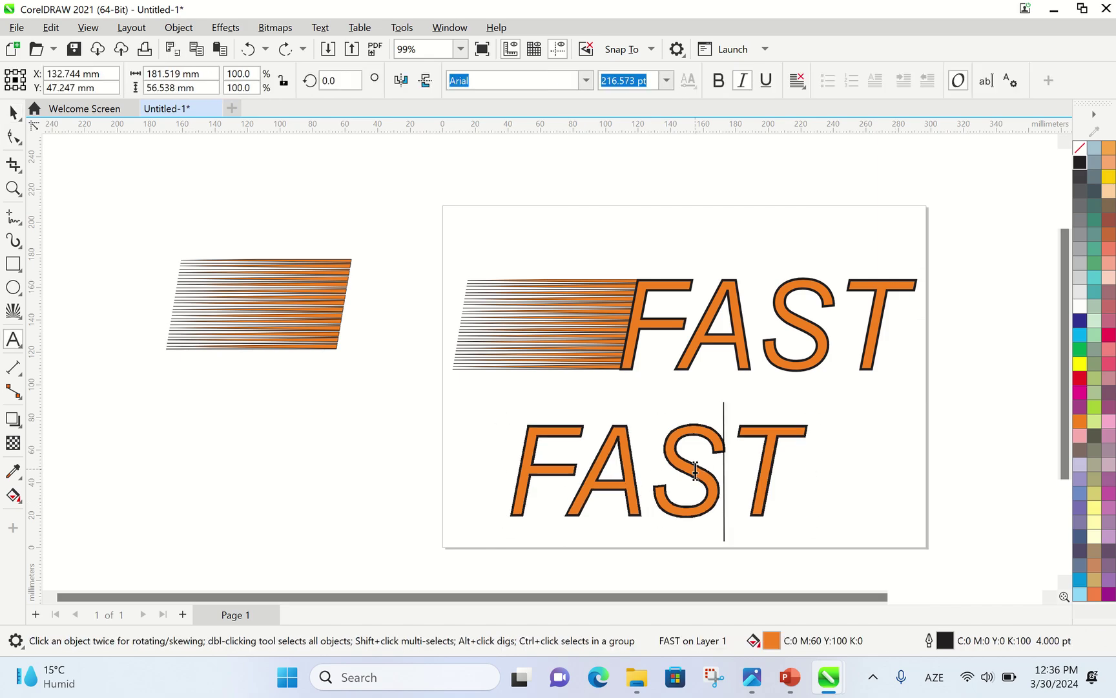
{"action": "left_click_drag", "start_coordinate": [781, 469], "coordinate": [539, 478]}
{"action": "key", "text": "BackSpace"}
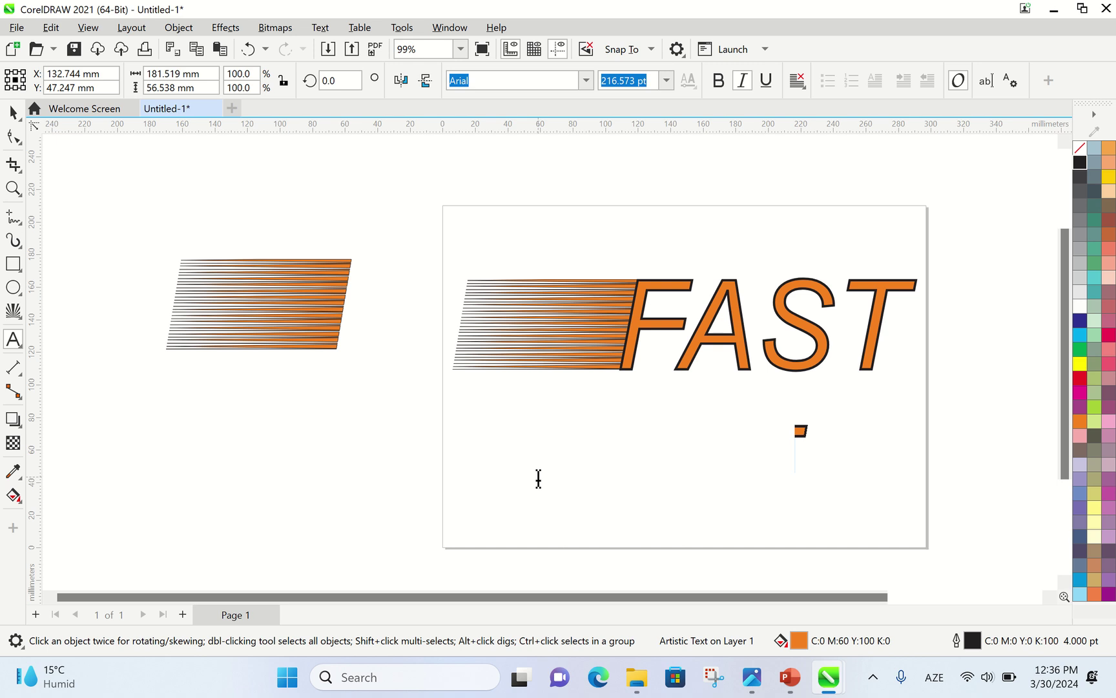
{"action": "type", "text": "So"}
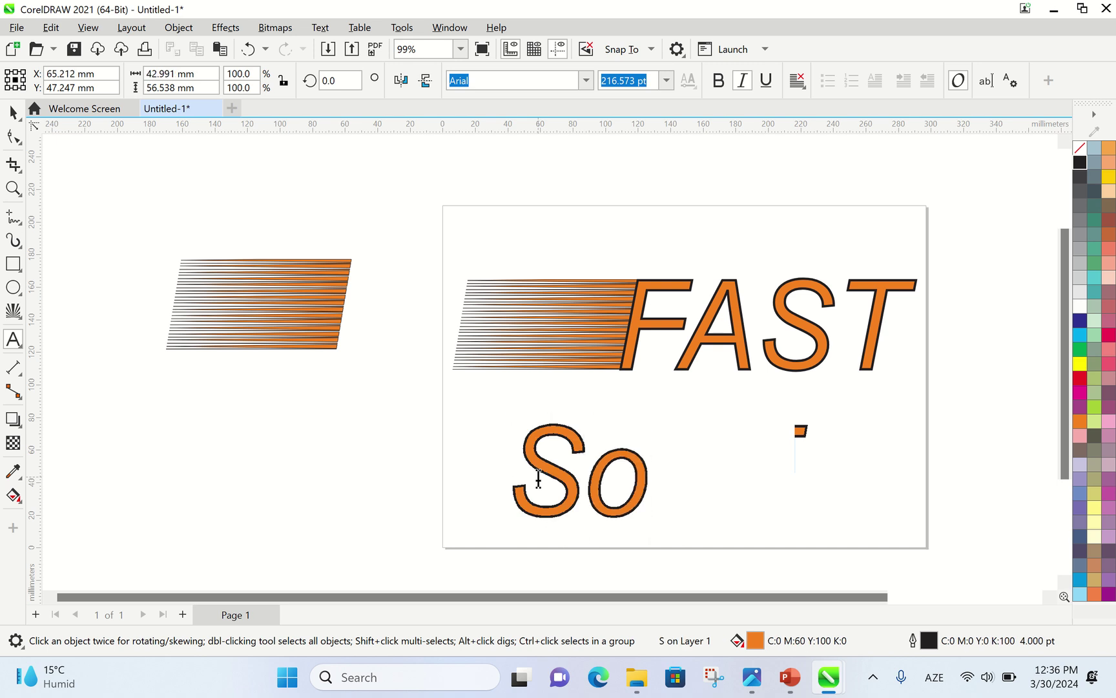
{"action": "key", "text": "BackSpace"}
{"action": "type", "text": "l"}
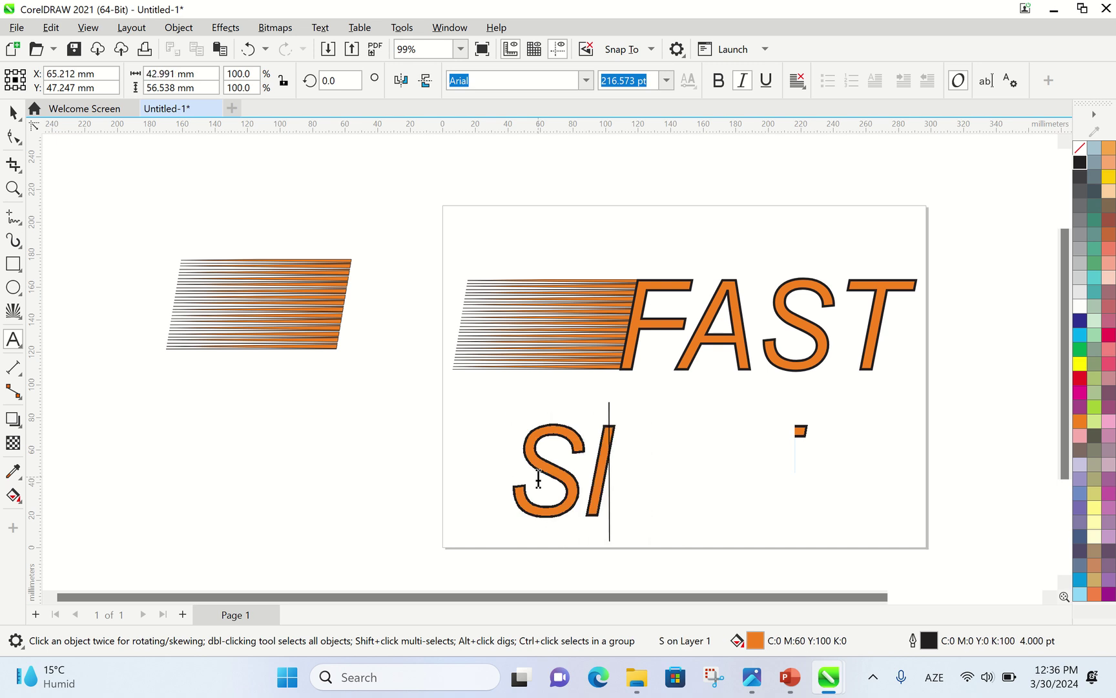
{"action": "key", "text": "BackSpace"}
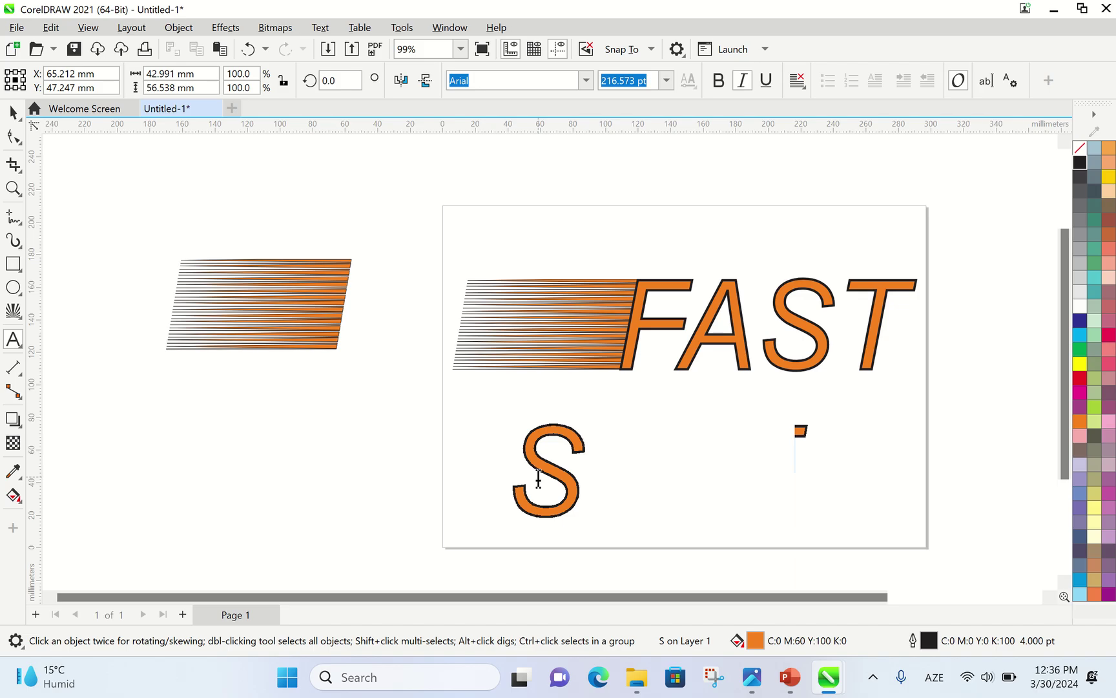
{"action": "type", "text": "L"}
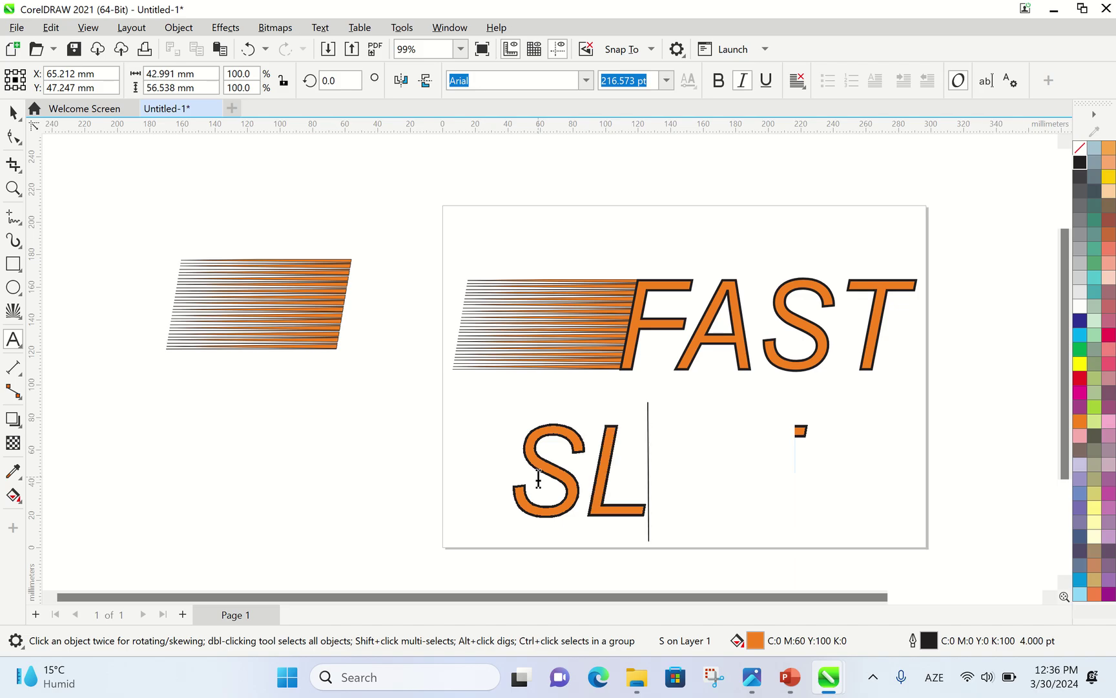
{"action": "type", "text": "OÜ"}
{"action": "key", "text": "BackSpace"}
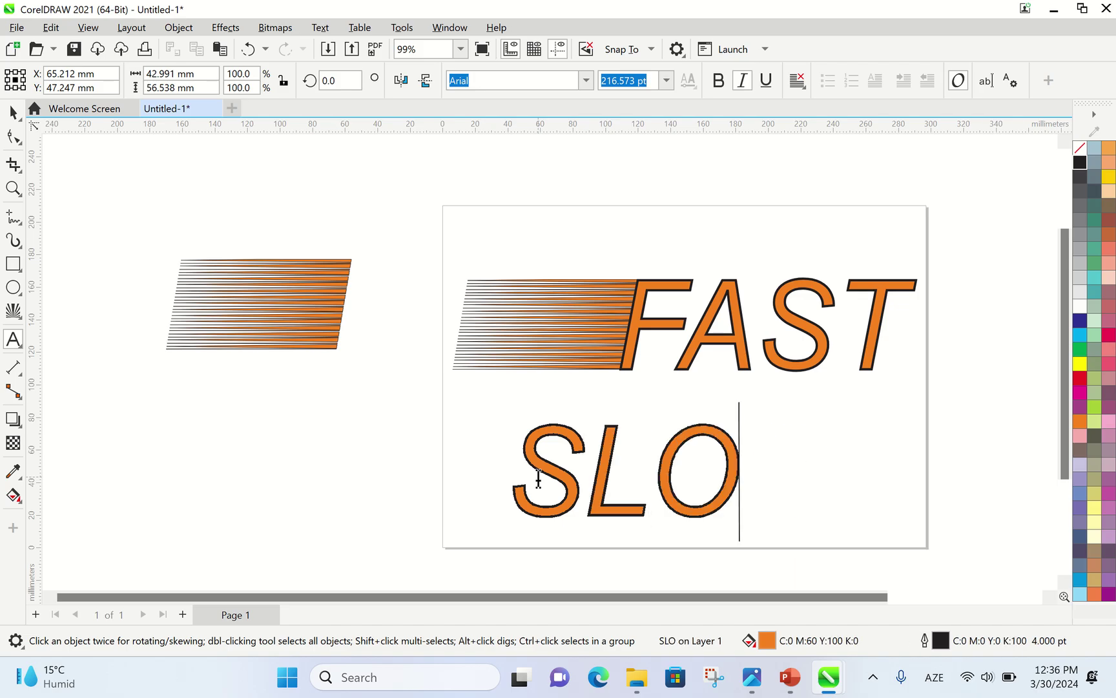
- Switch the keyboard language to English (US) and add a W to complete the word SLOW
{"action": "key", "text": "super+space"}
{"action": "key", "text": "super+space"}
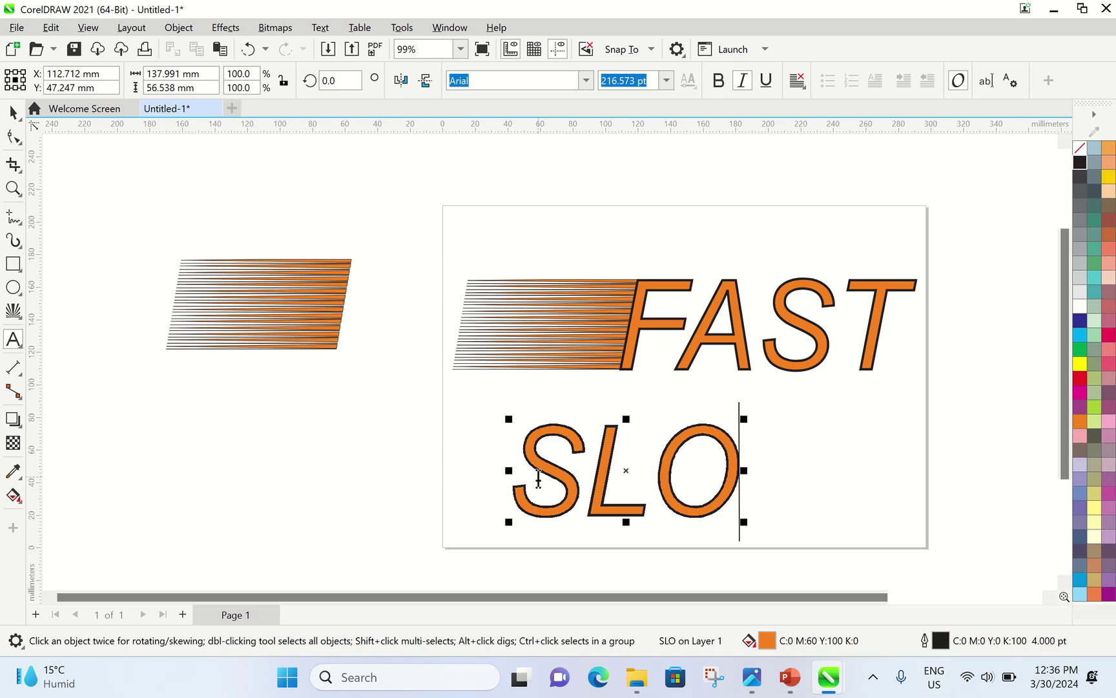
{"action": "type", "text": "W"}
{"action": "left_click", "coordinate": [985, 492]}
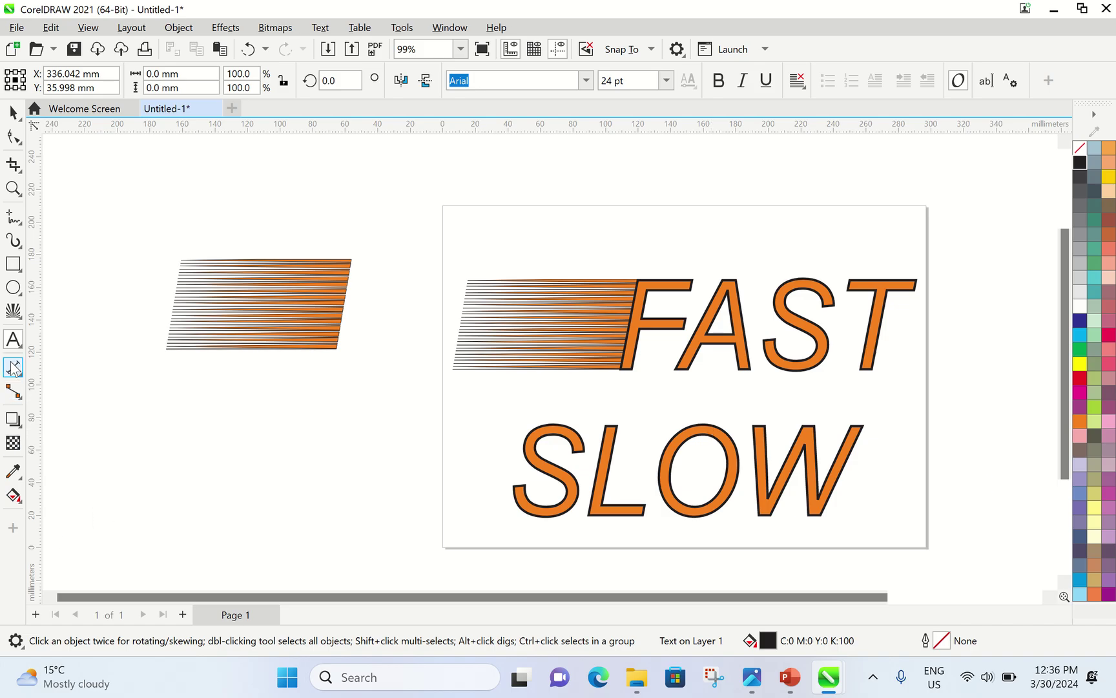
- Add a small 24 pt Arial text reading "slo" outside the page, below the spare speed lines
{"action": "left_click", "coordinate": [13, 339]}
{"action": "left_click", "coordinate": [155, 448]}
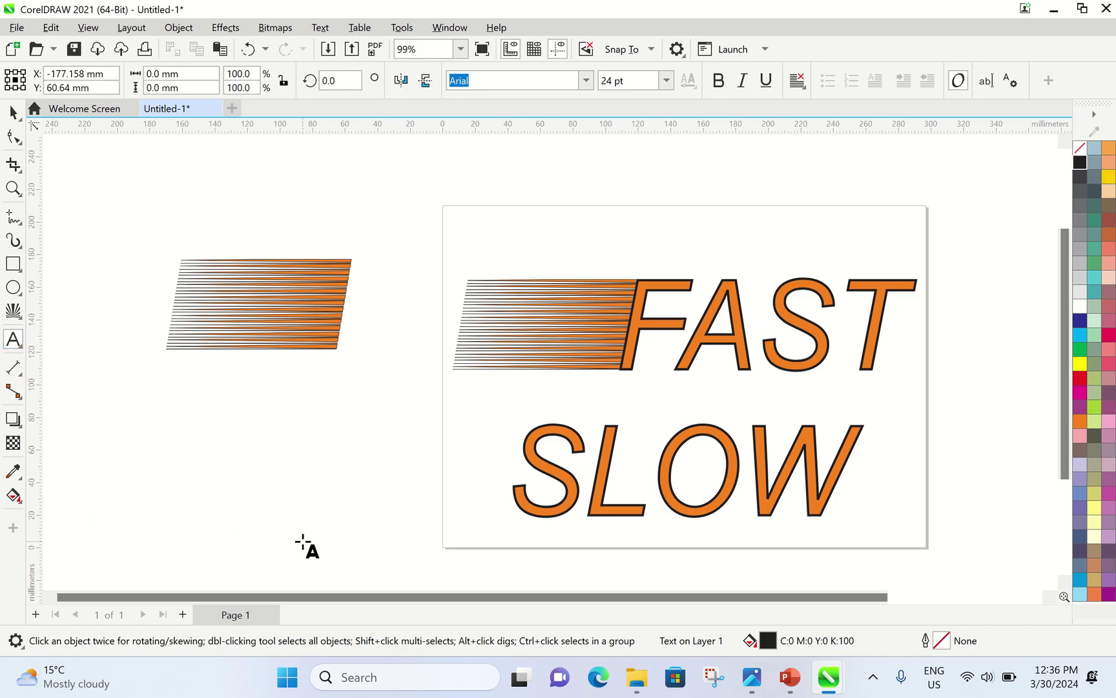
{"action": "type", "text": "sl"}
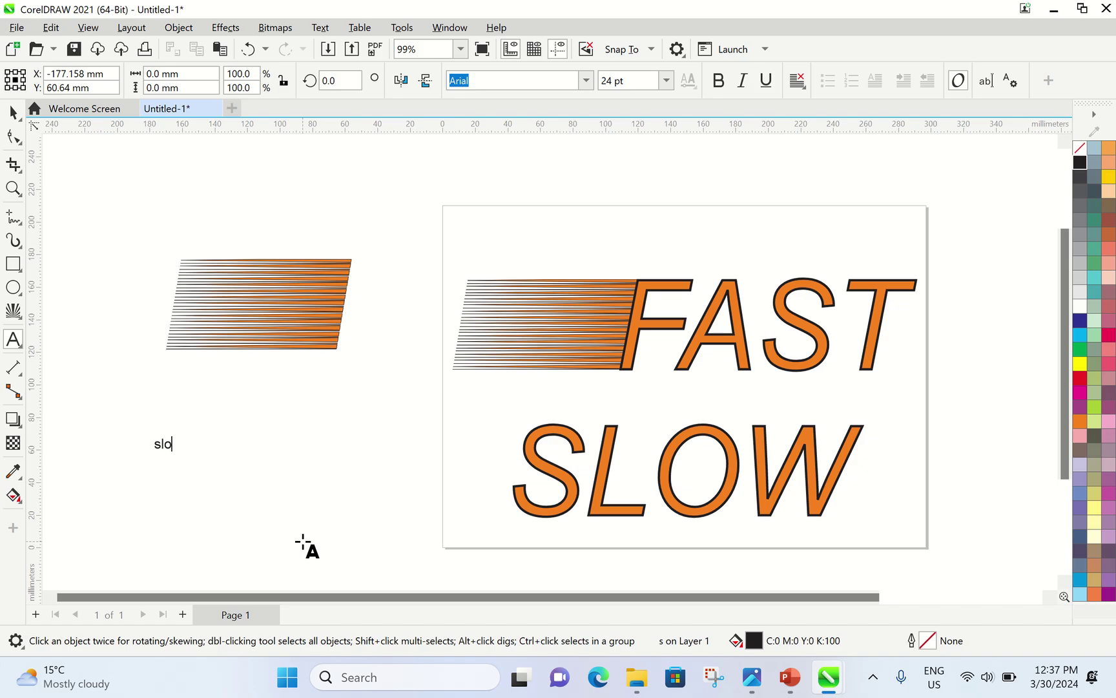
{"action": "type", "text": "o"}
{"action": "key", "text": "Escape"}
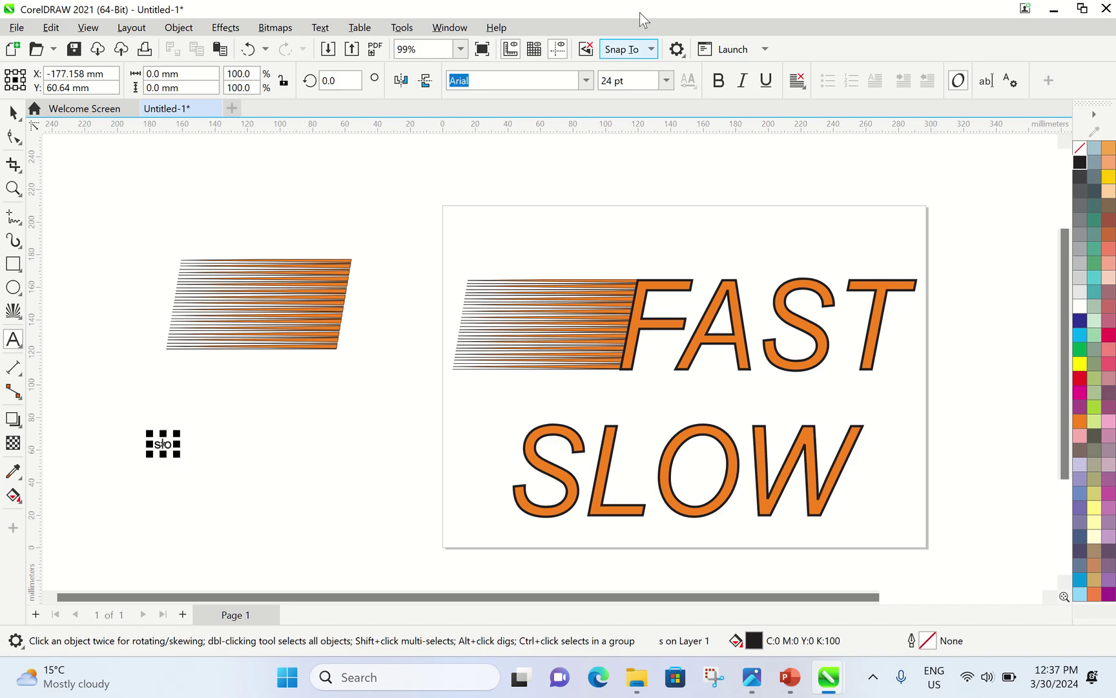
- Look through the outline width options in the text properties of the small text and close them without changes
{"action": "left_click", "coordinate": [1010, 80]}
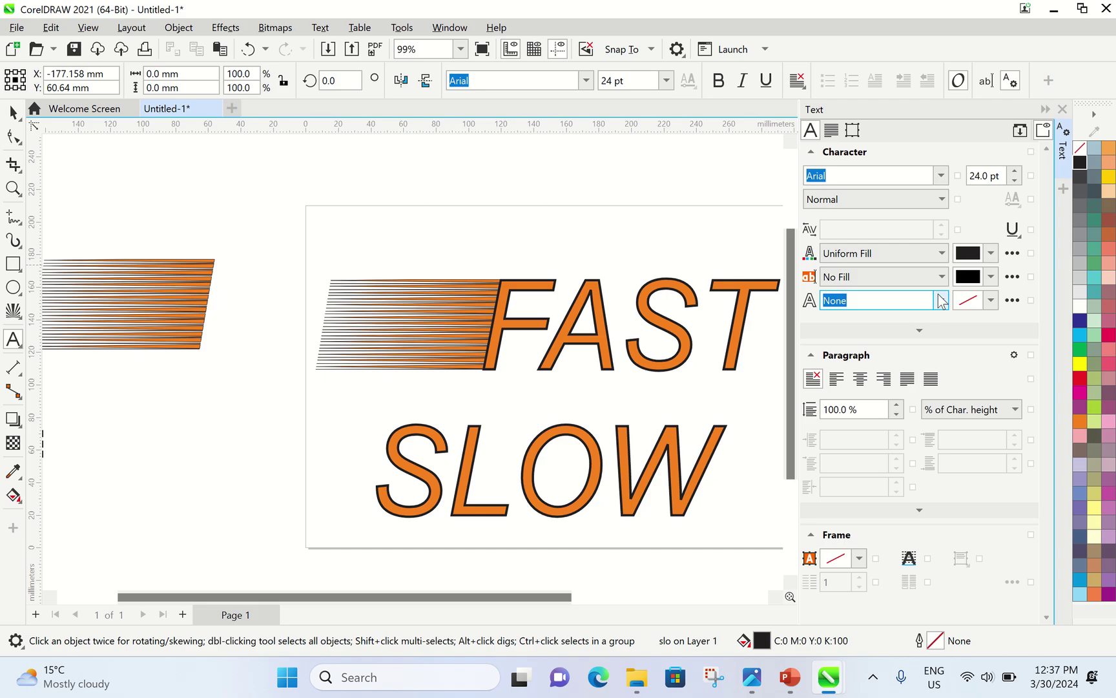
{"action": "left_click", "coordinate": [943, 301]}
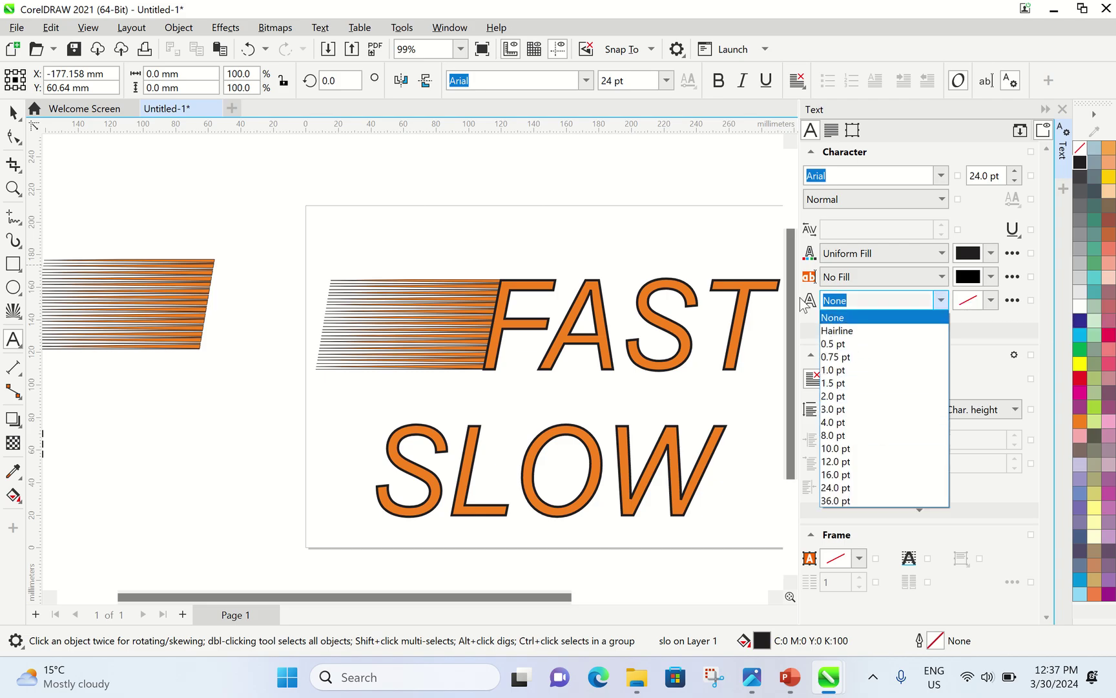
{"action": "left_click", "coordinate": [1059, 104]}
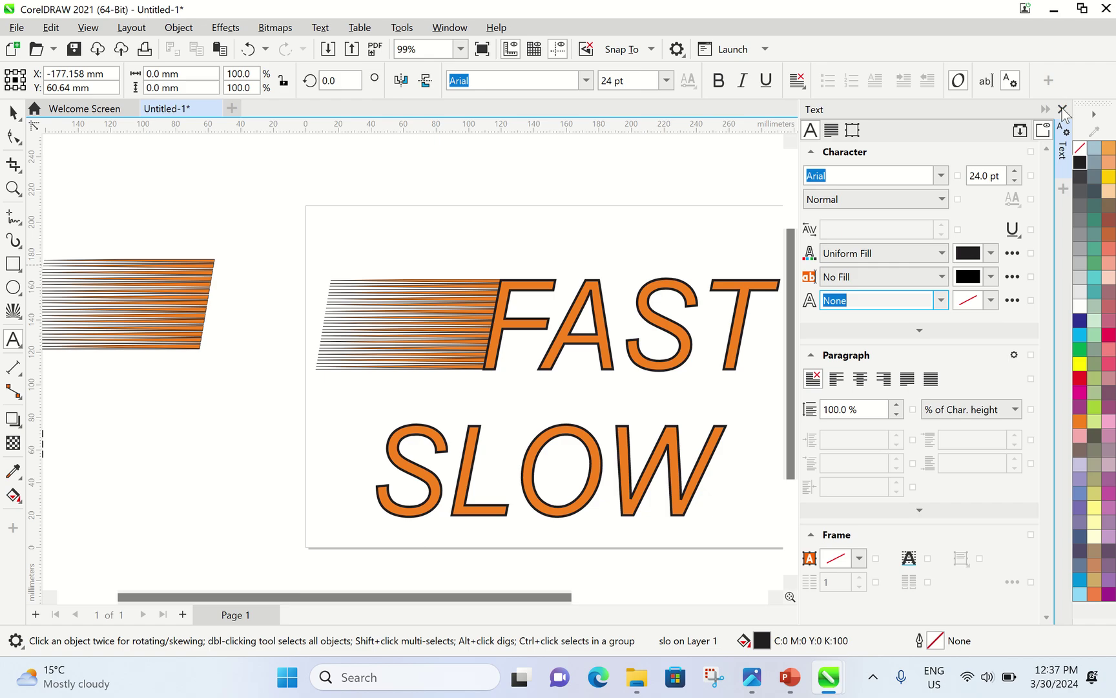
{"action": "left_click", "coordinate": [1062, 109]}
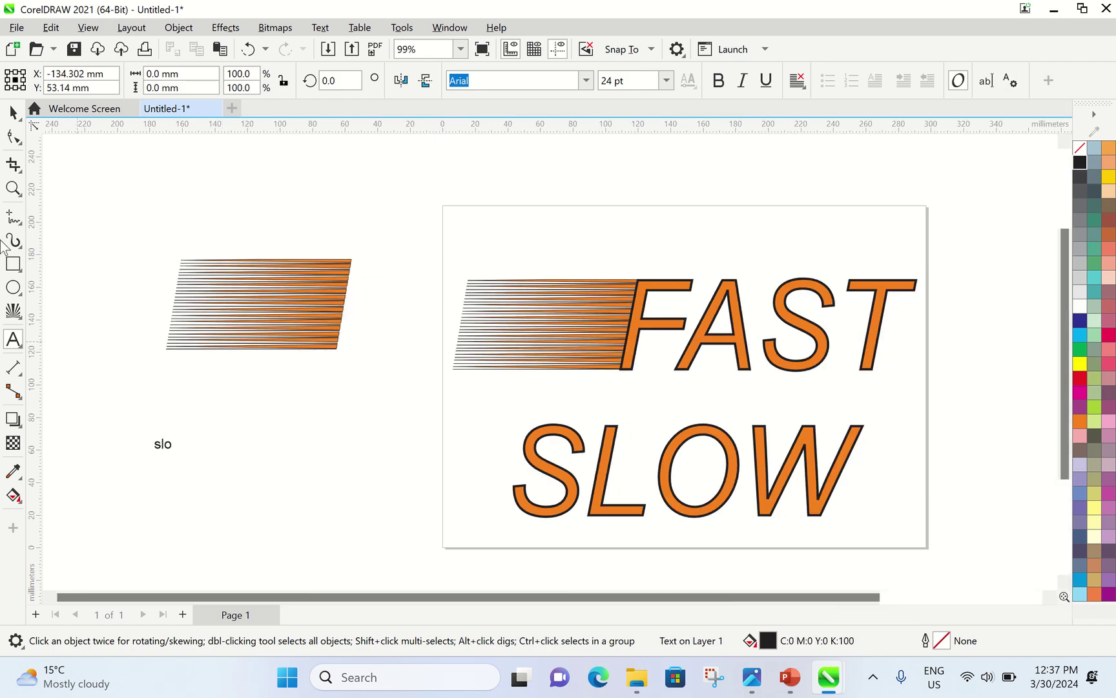
- Delete the small "slo" text from outside the page
{"action": "left_click", "coordinate": [13, 112]}
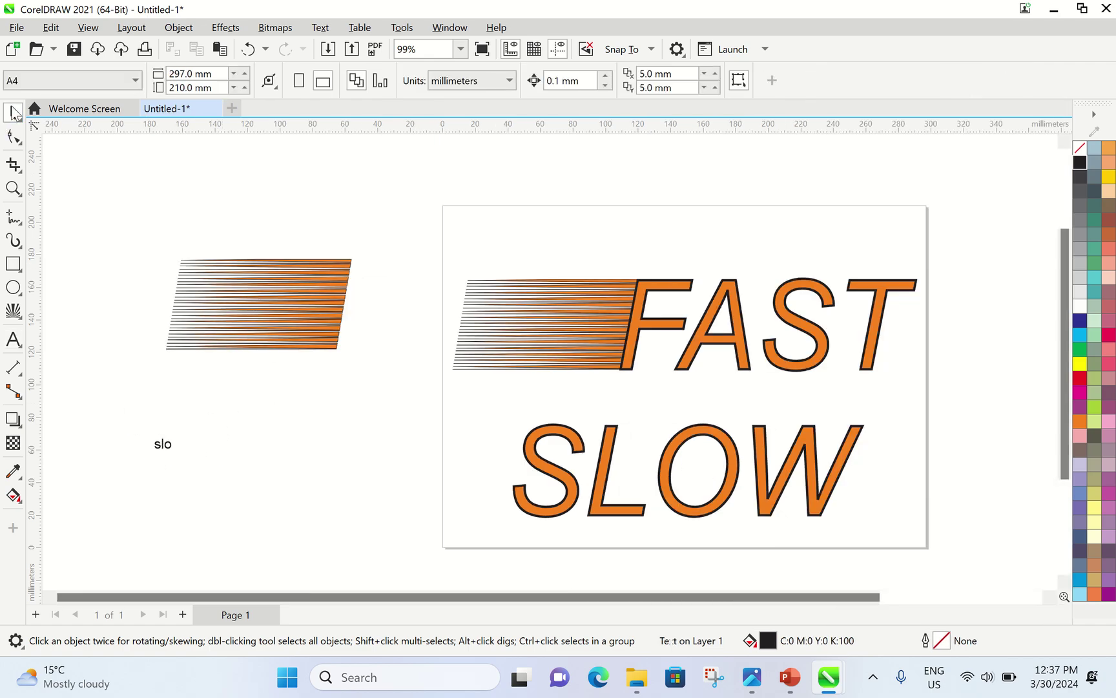
{"action": "left_click", "coordinate": [134, 411]}
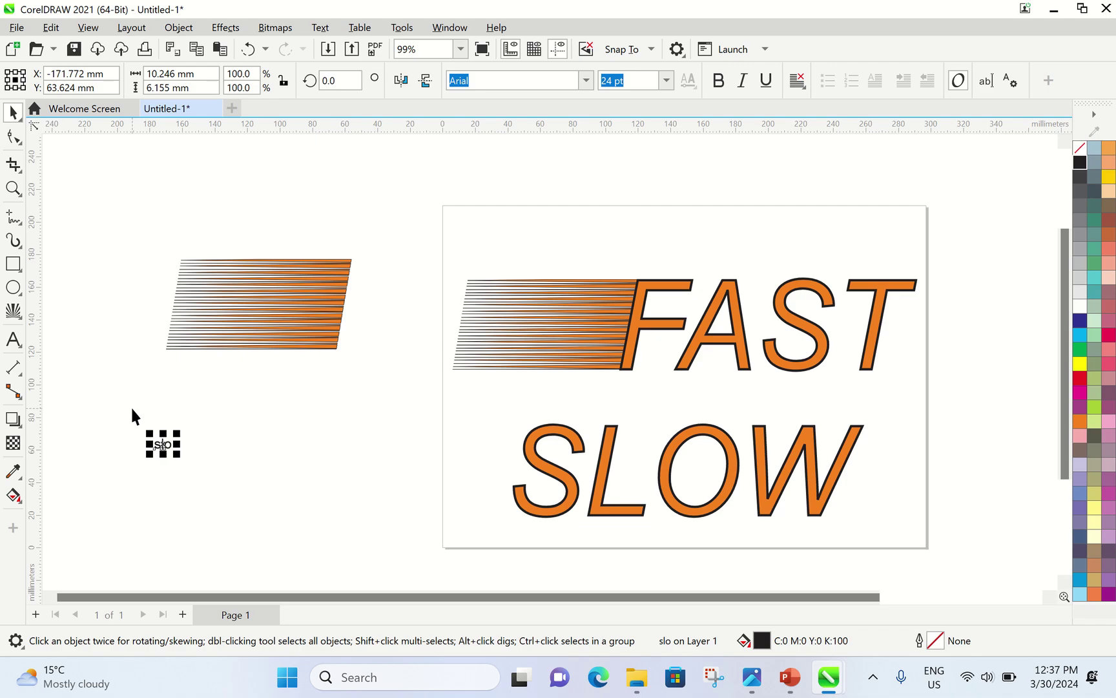
{"action": "key", "text": "Delete"}
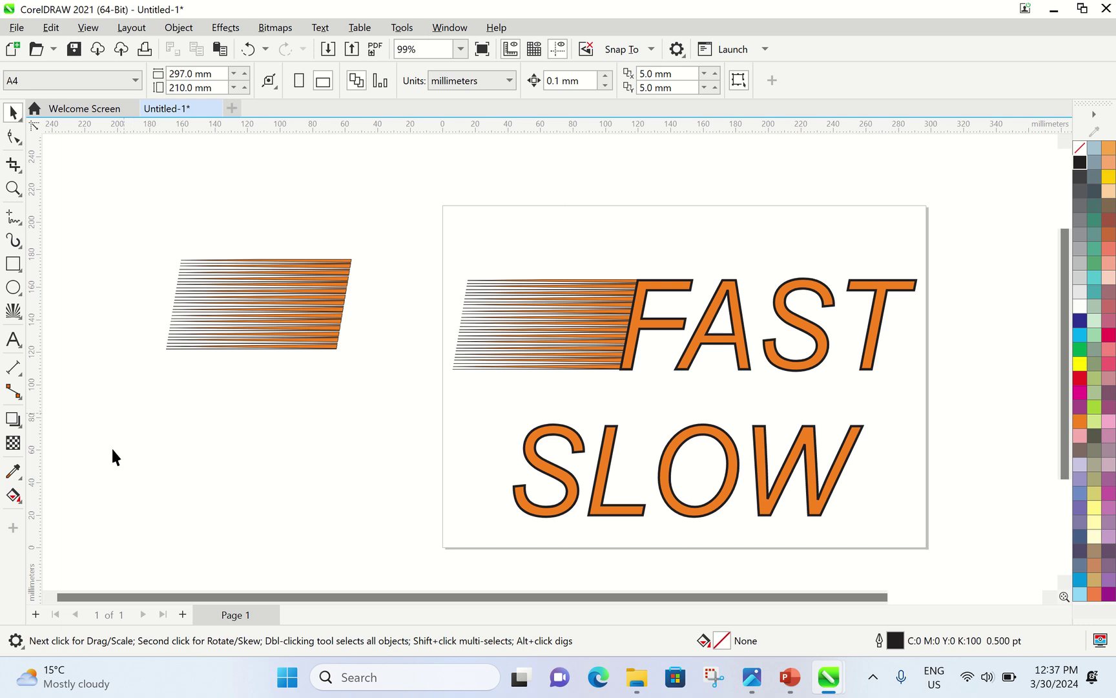
- Try a line width step value of 45 on the spare speed lines outside the page, and undo it
{"action": "left_click", "coordinate": [268, 294]}
{"action": "left_click", "coordinate": [456, 83]}
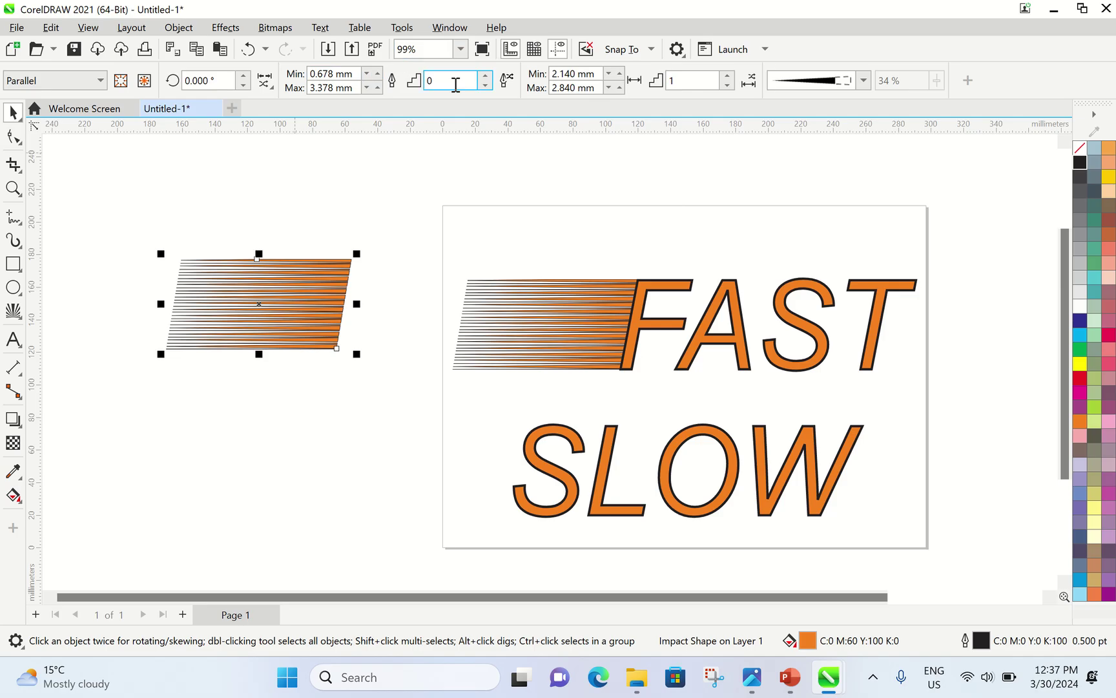
{"action": "double_click", "coordinate": [455, 82]}
{"action": "type", "text": "45"}
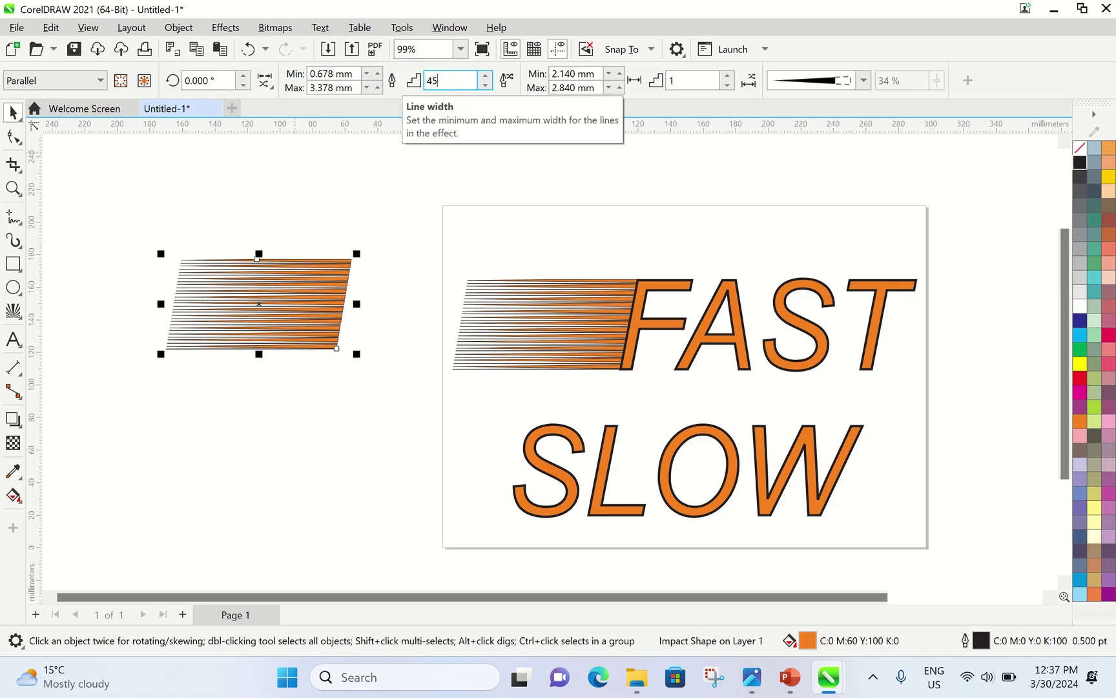
{"action": "key", "text": "Return"}
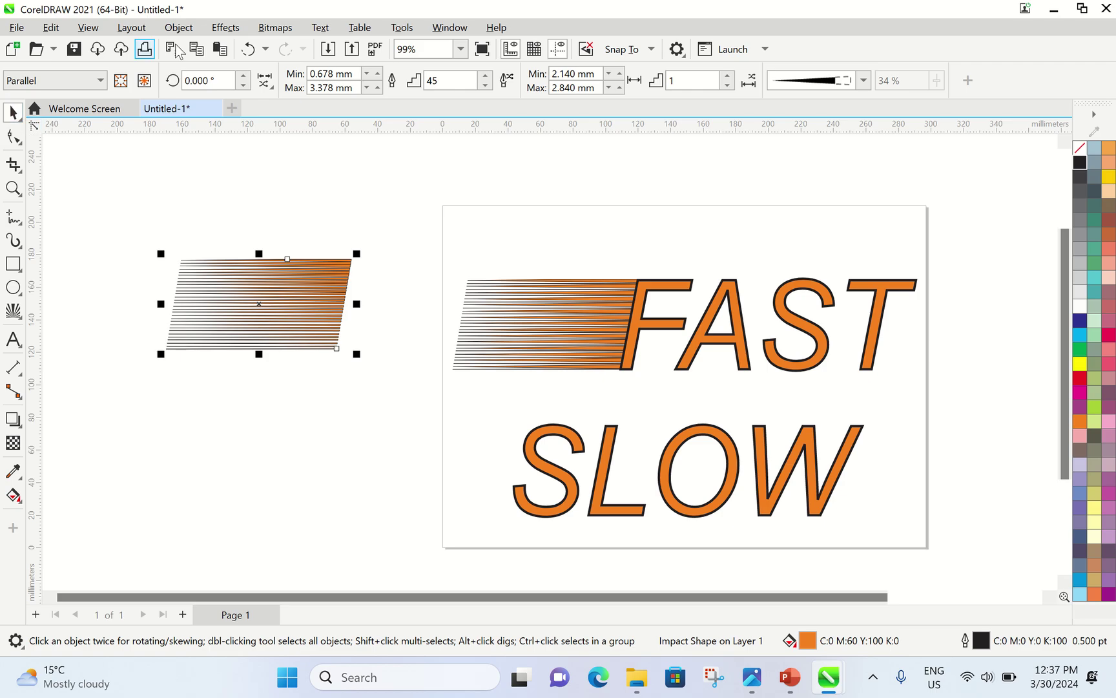
{"action": "left_click", "coordinate": [248, 49]}
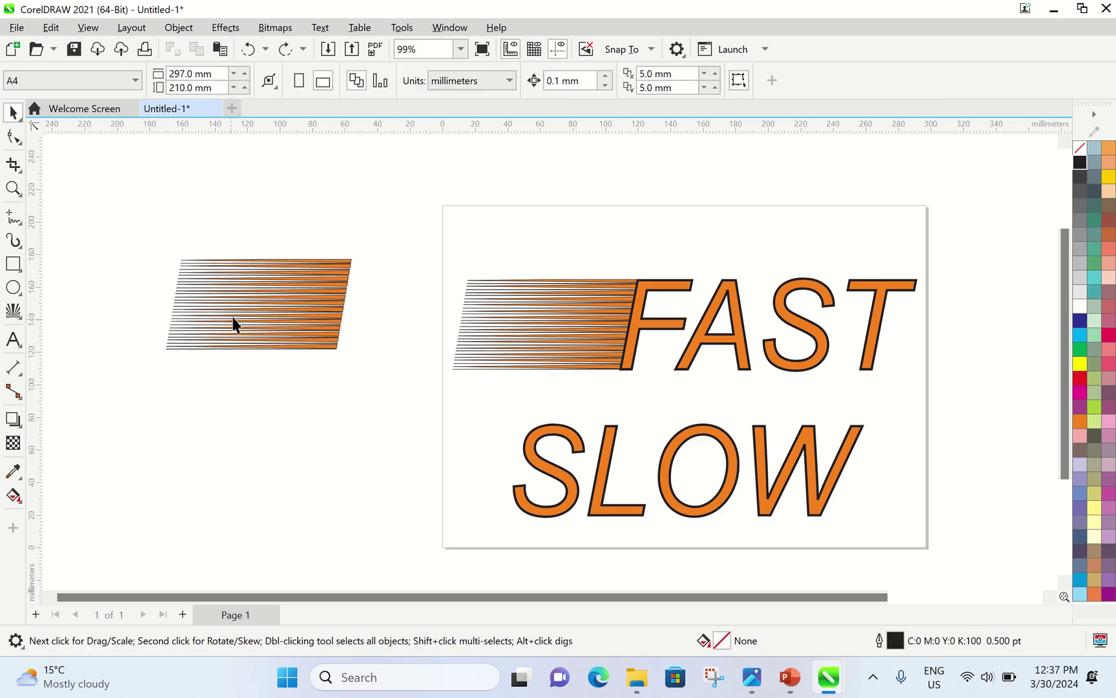
- Rotate the spare speed lines outside the page counterclockwise so they slope upward toward their thick ends
{"action": "left_click", "coordinate": [276, 299]}
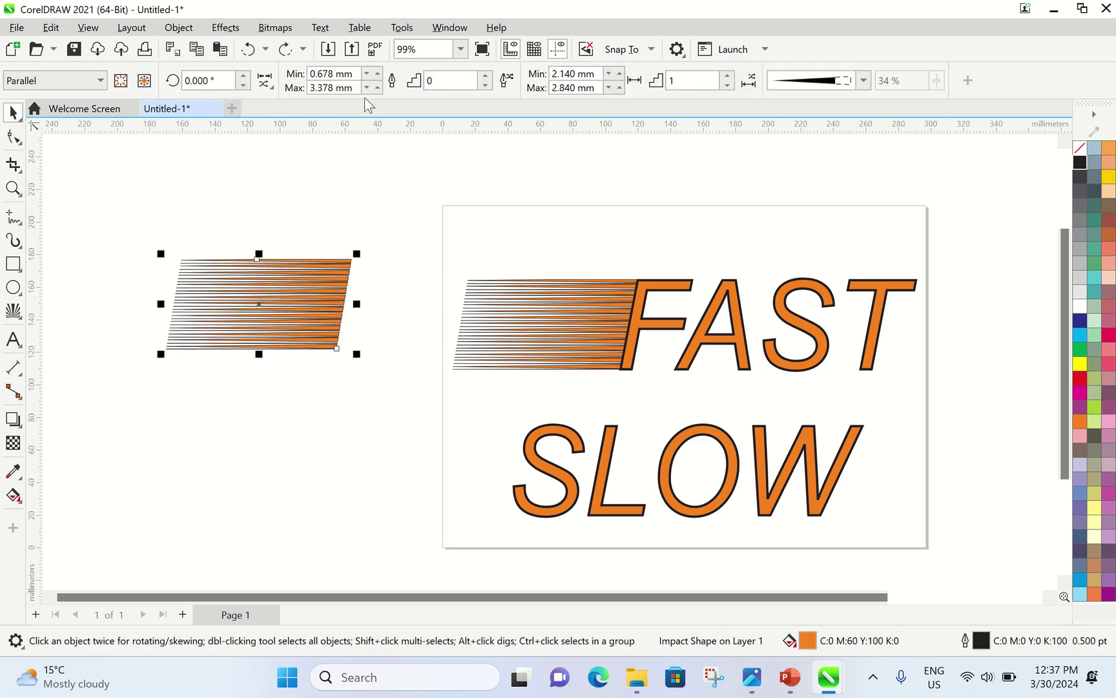
{"action": "left_click", "coordinate": [253, 309]}
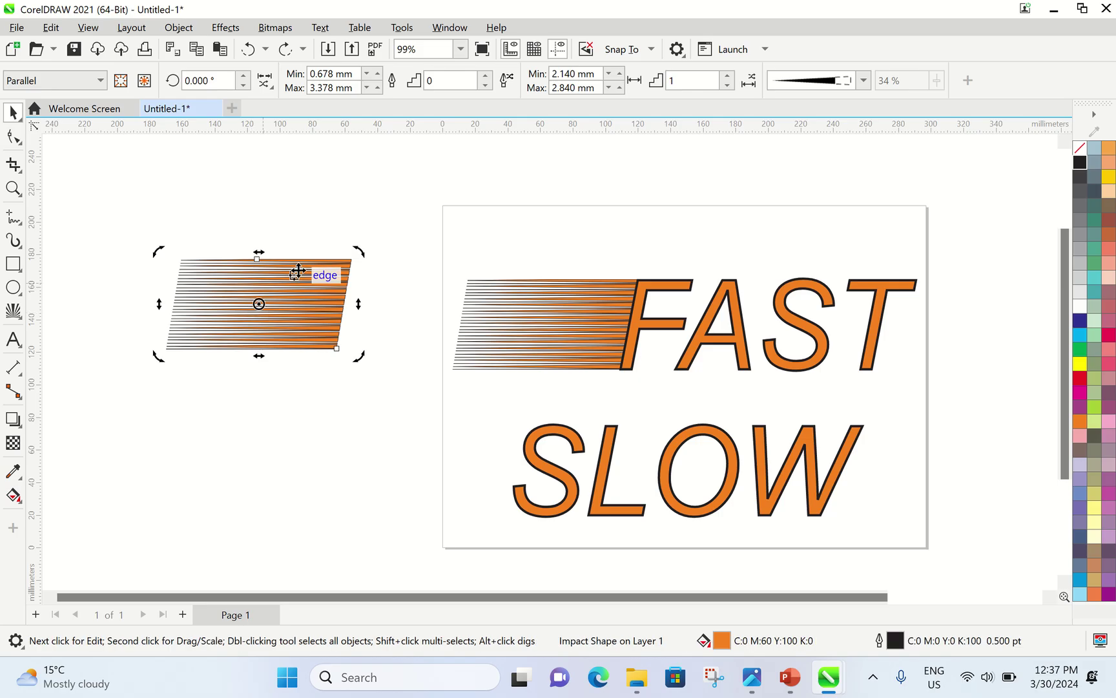
{"action": "left_click_drag", "start_coordinate": [364, 247], "coordinate": [344, 199]}
{"action": "left_click", "coordinate": [346, 434]}
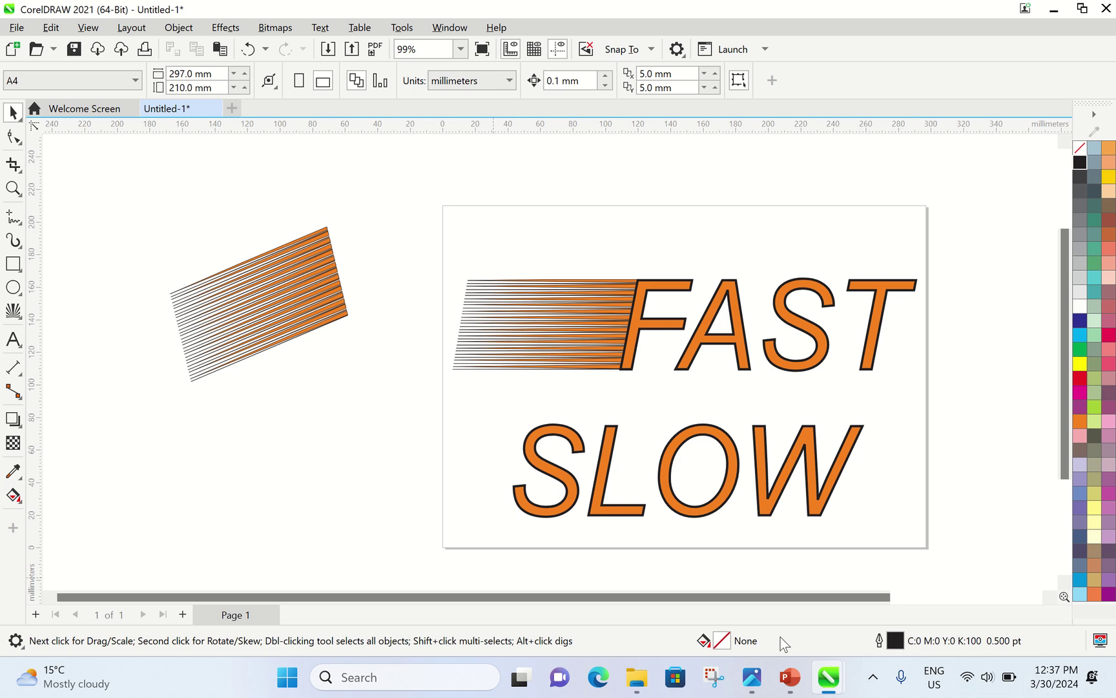
- Check the reference image, and fill the word SLOW with yellow and the spare speed lines with red
{"action": "left_click", "coordinate": [743, 677]}
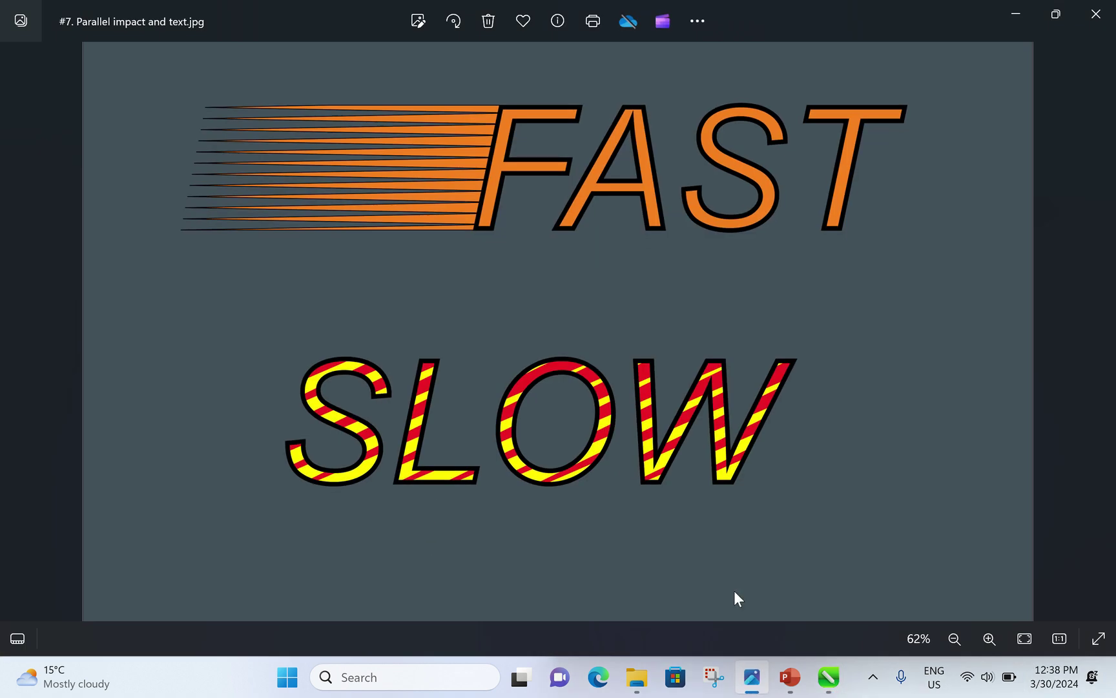
{"action": "key", "text": "alt+Tab"}
{"action": "left_click", "coordinate": [533, 449]}
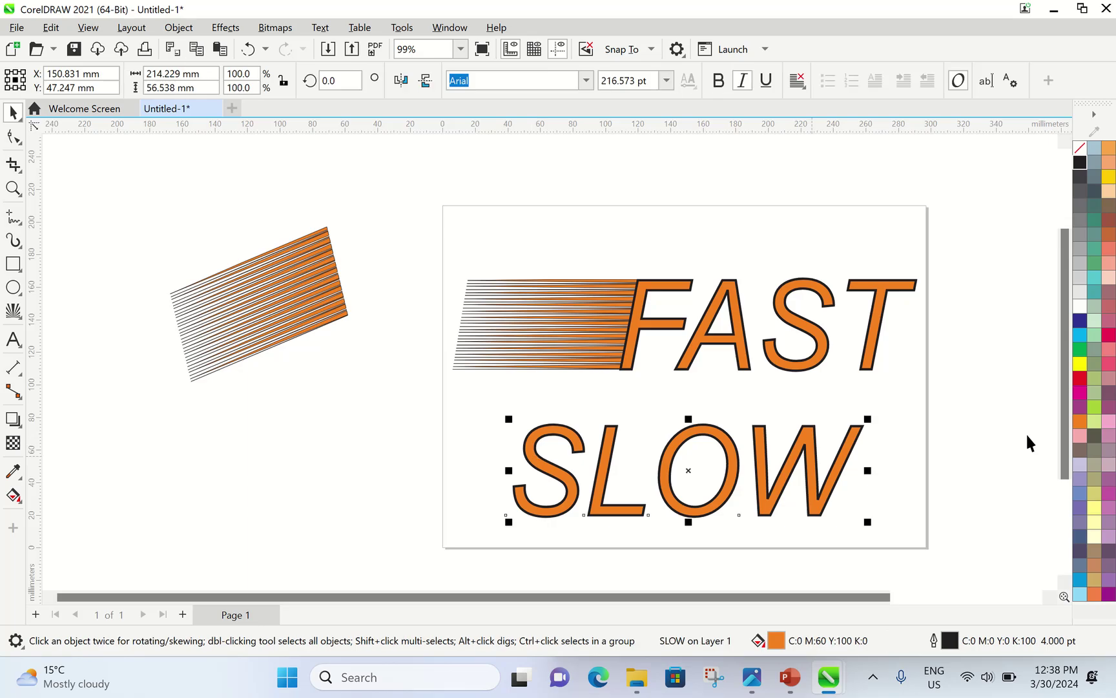
{"action": "left_click", "coordinate": [1080, 363]}
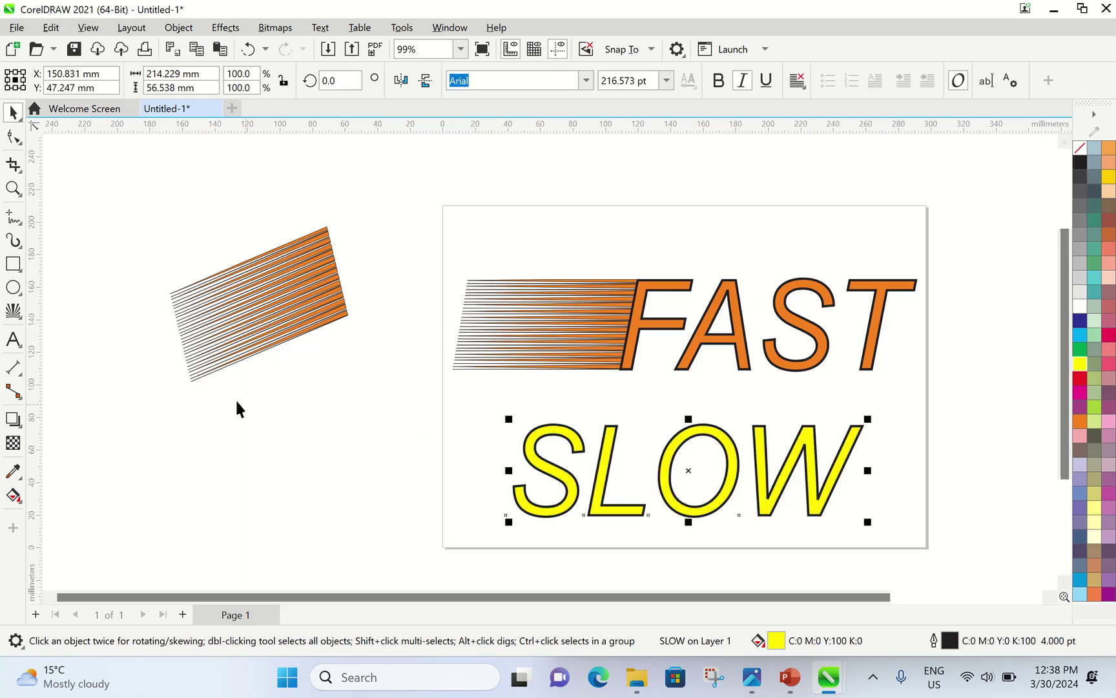
{"action": "left_click", "coordinate": [215, 300]}
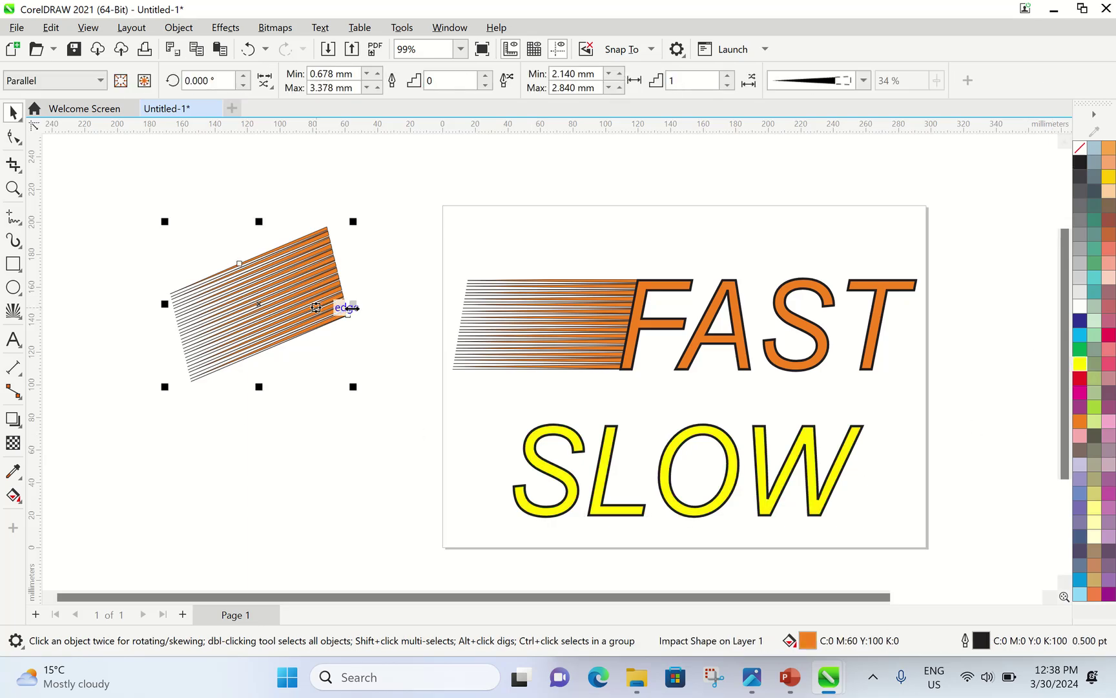
{"action": "left_click", "coordinate": [1079, 380]}
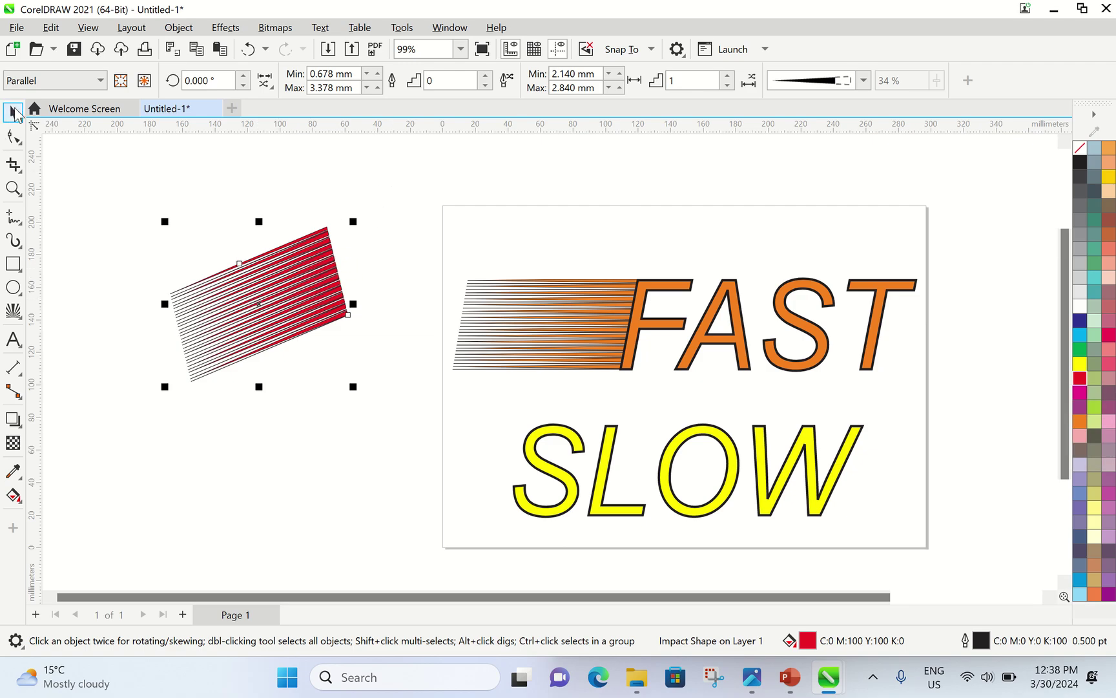
{"action": "left_click", "coordinate": [321, 215]}
{"action": "left_click", "coordinate": [274, 278]}
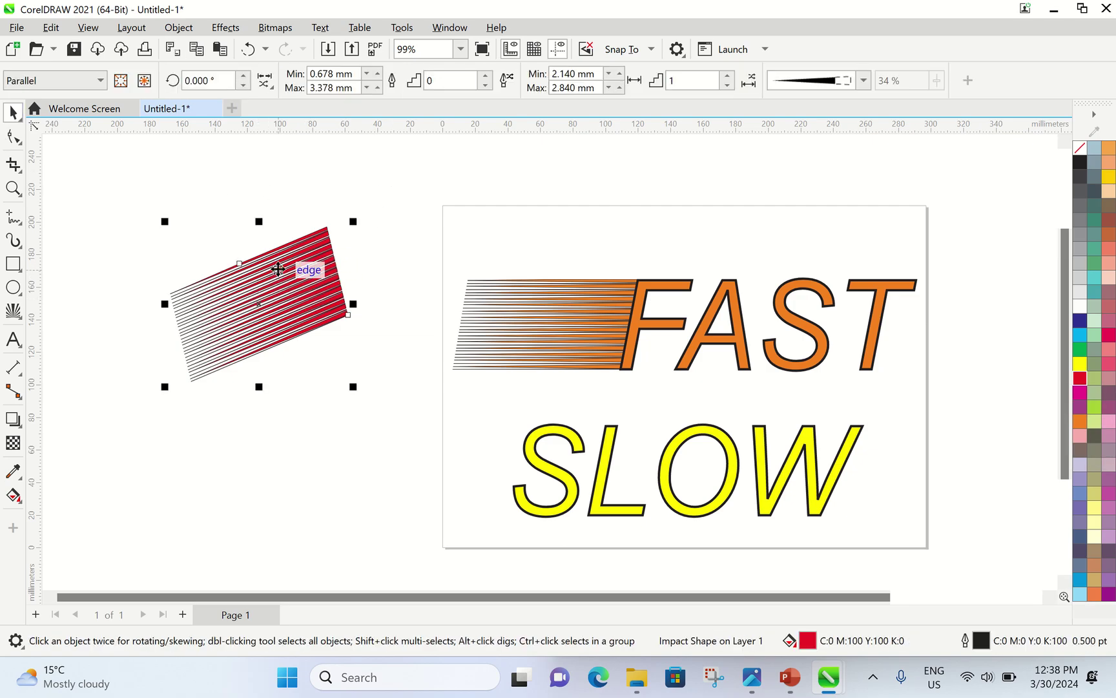
{"action": "mouse_move", "coordinate": [281, 267]}
{"action": "left_mouse_down"}
{"action": "mouse_move", "coordinate": [501, 465]}
{"action": "mouse_move", "coordinate": [560, 468]}
{"action": "mouse_move", "coordinate": [538, 437]}
{"action": "mouse_move", "coordinate": [690, 448]}
{"action": "mouse_move", "coordinate": [583, 433]}
{"action": "mouse_move", "coordinate": [286, 230]}
{"action": "mouse_move", "coordinate": [278, 260]}
{"action": "left_mouse_up"}
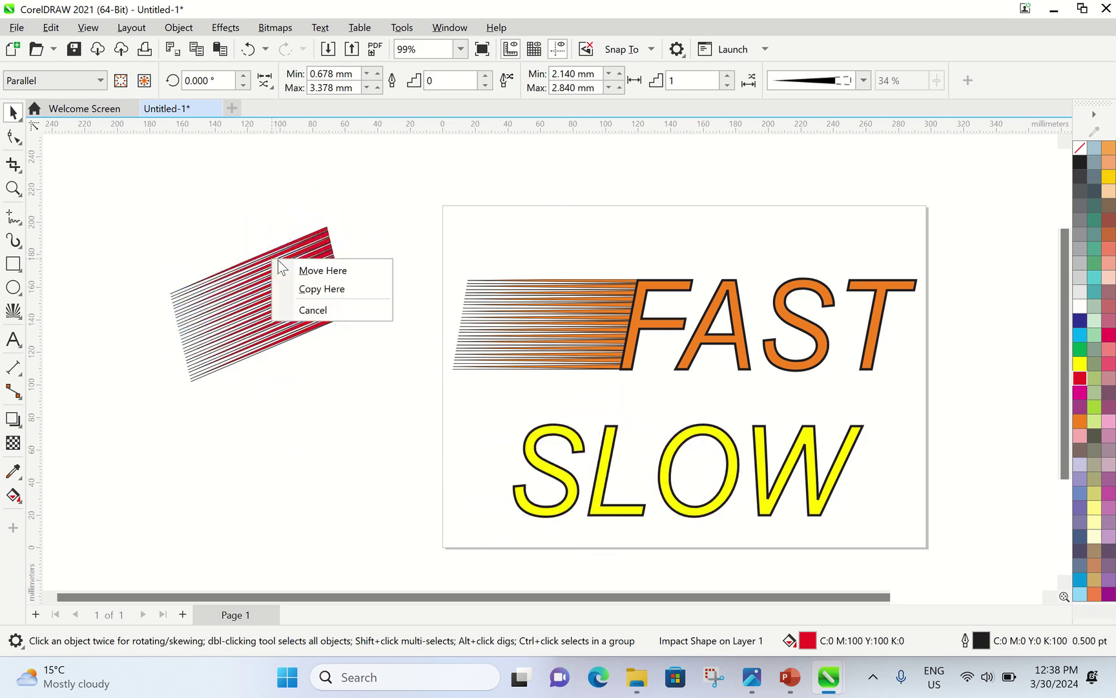
{"action": "key", "text": "Escape"}
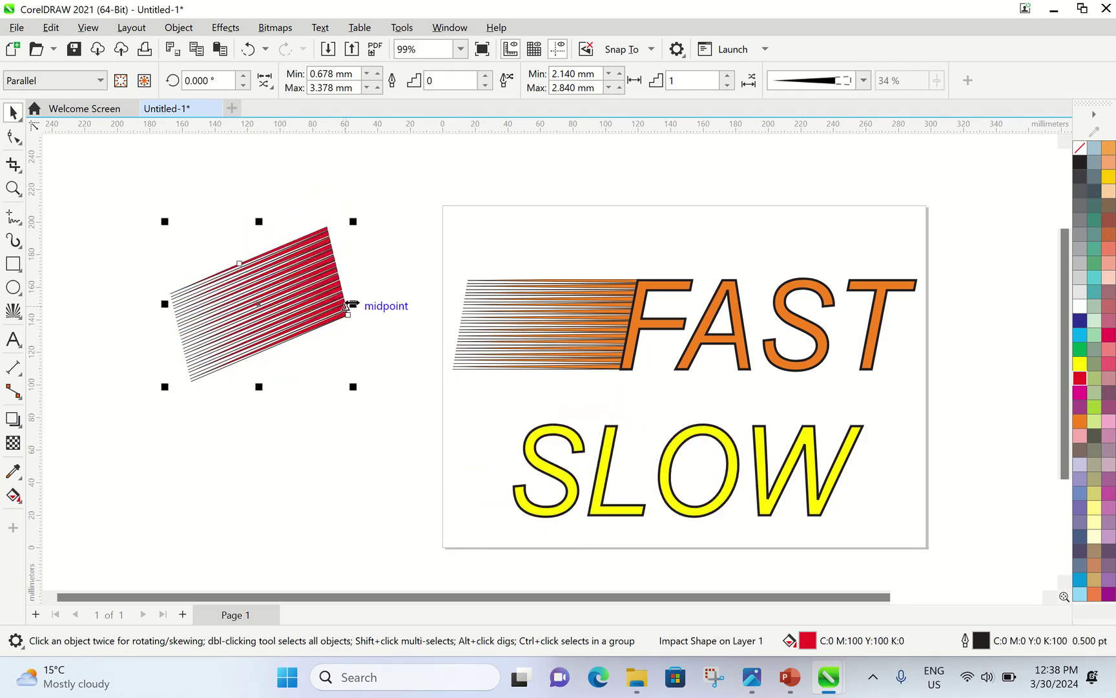
- Enlarge the red speed lines in width and height until they are large enough to cover the word SLOW
{"action": "left_click_drag", "start_coordinate": [366, 304], "coordinate": [665, 282]}
{"action": "left_click_drag", "start_coordinate": [374, 315], "coordinate": [306, 259]}
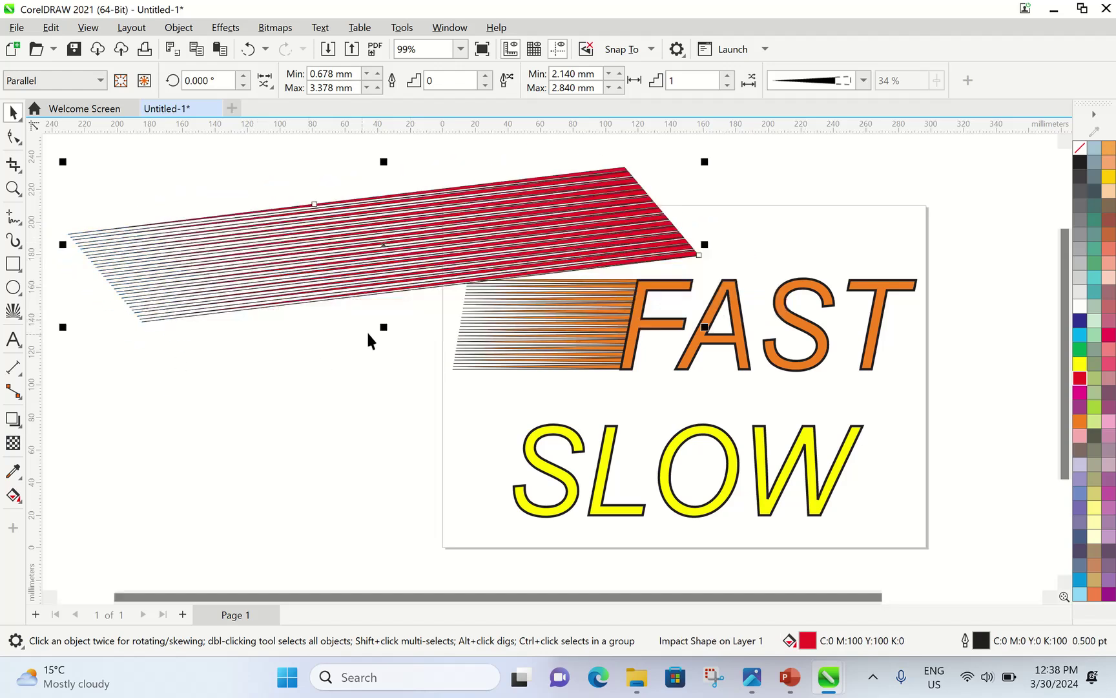
{"action": "left_click", "coordinate": [383, 389]}
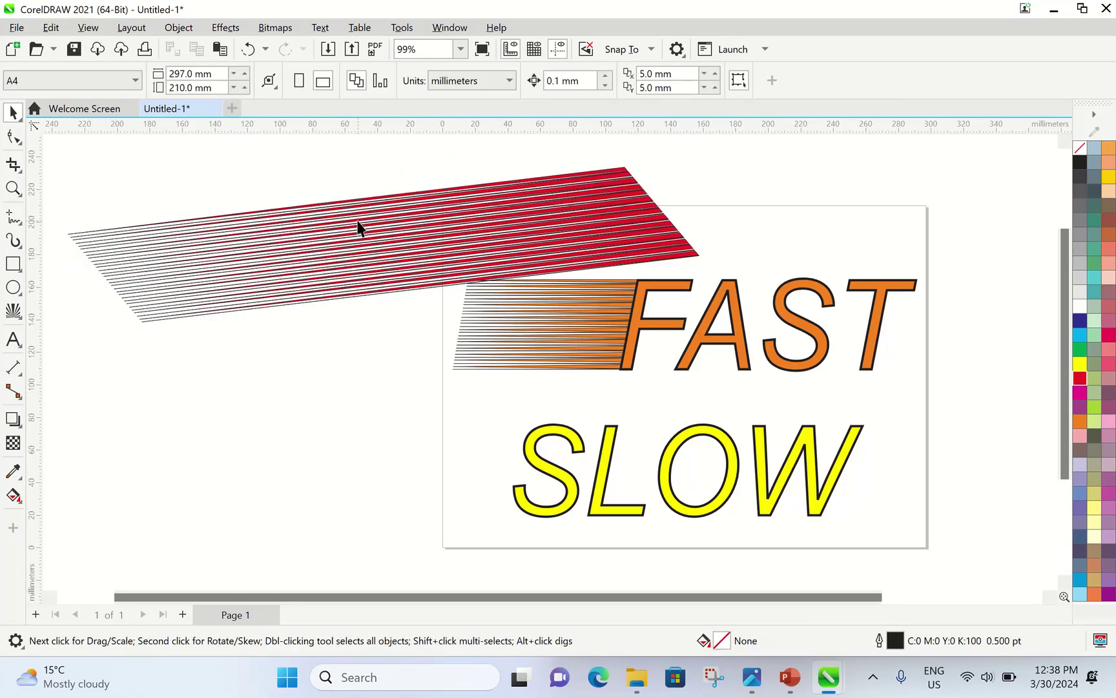
{"action": "left_click", "coordinate": [359, 228]}
{"action": "mouse_move", "coordinate": [384, 326]}
{"action": "left_mouse_down"}
{"action": "mouse_move", "coordinate": [387, 389]}
{"action": "mouse_move", "coordinate": [384, 327]}
{"action": "left_mouse_up"}
{"action": "mouse_move", "coordinate": [436, 249]}
{"action": "left_mouse_down"}
{"action": "mouse_move", "coordinate": [588, 398]}
{"action": "mouse_move", "coordinate": [688, 463]}
{"action": "mouse_move", "coordinate": [730, 437]}
{"action": "mouse_move", "coordinate": [772, 444]}
{"action": "mouse_move", "coordinate": [777, 431]}
{"action": "mouse_move", "coordinate": [361, 225]}
{"action": "mouse_move", "coordinate": [416, 238]}
{"action": "left_mouse_up"}
{"action": "left_click", "coordinate": [313, 462]}
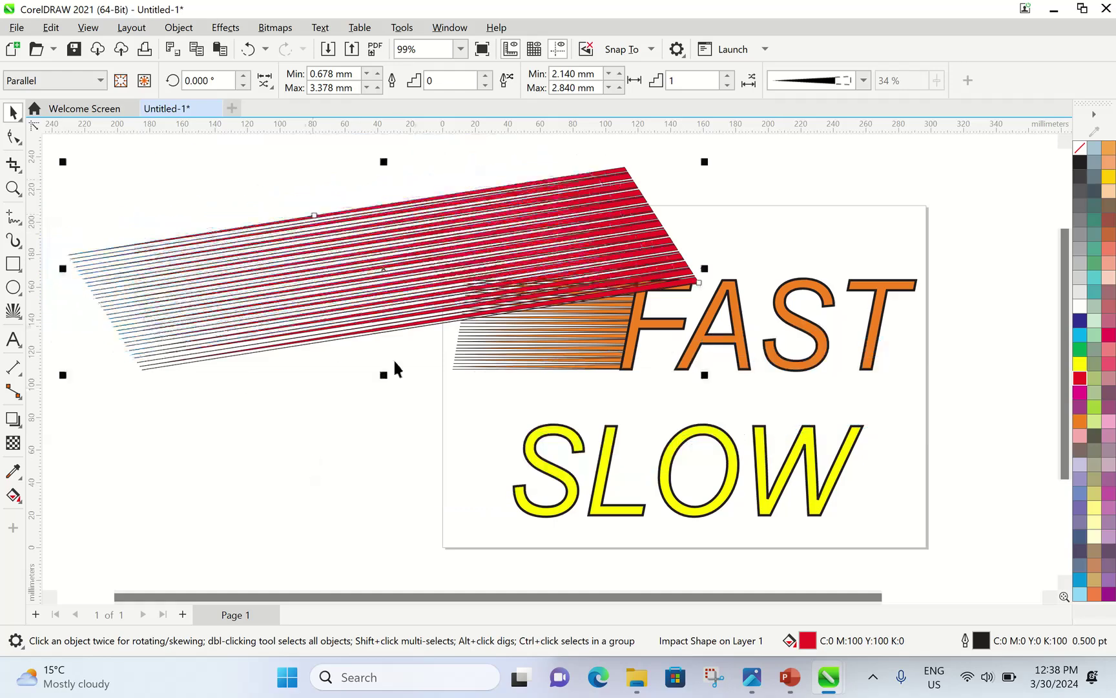
{"action": "left_click_drag", "start_coordinate": [384, 374], "coordinate": [386, 418]}
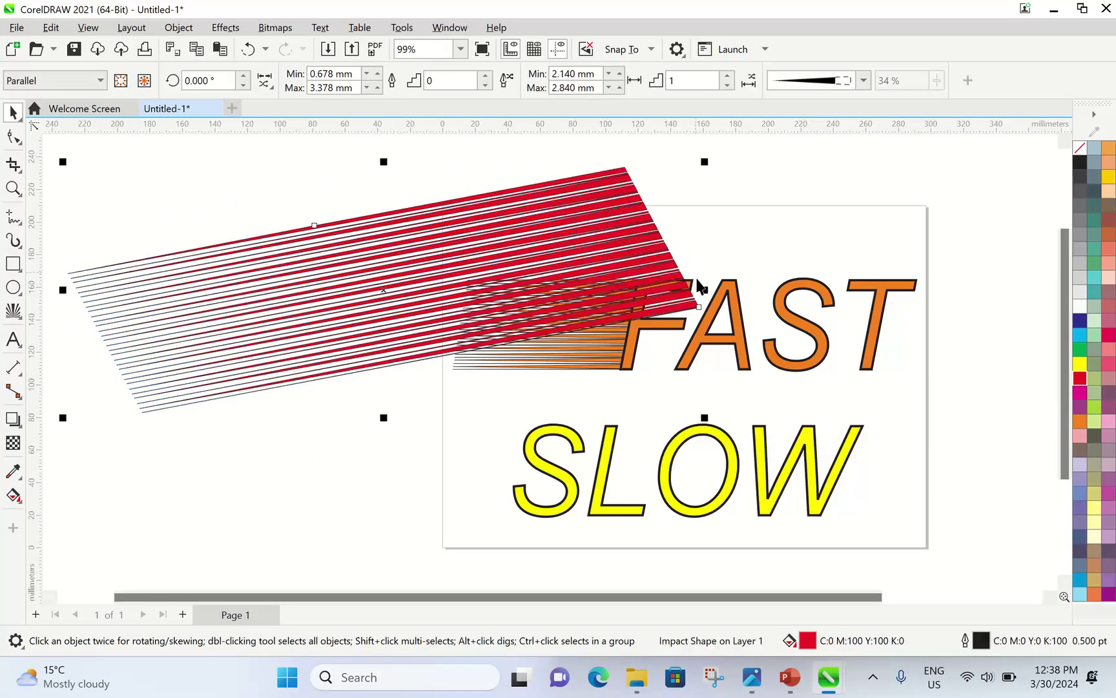
{"action": "left_click_drag", "start_coordinate": [706, 289], "coordinate": [590, 289]}
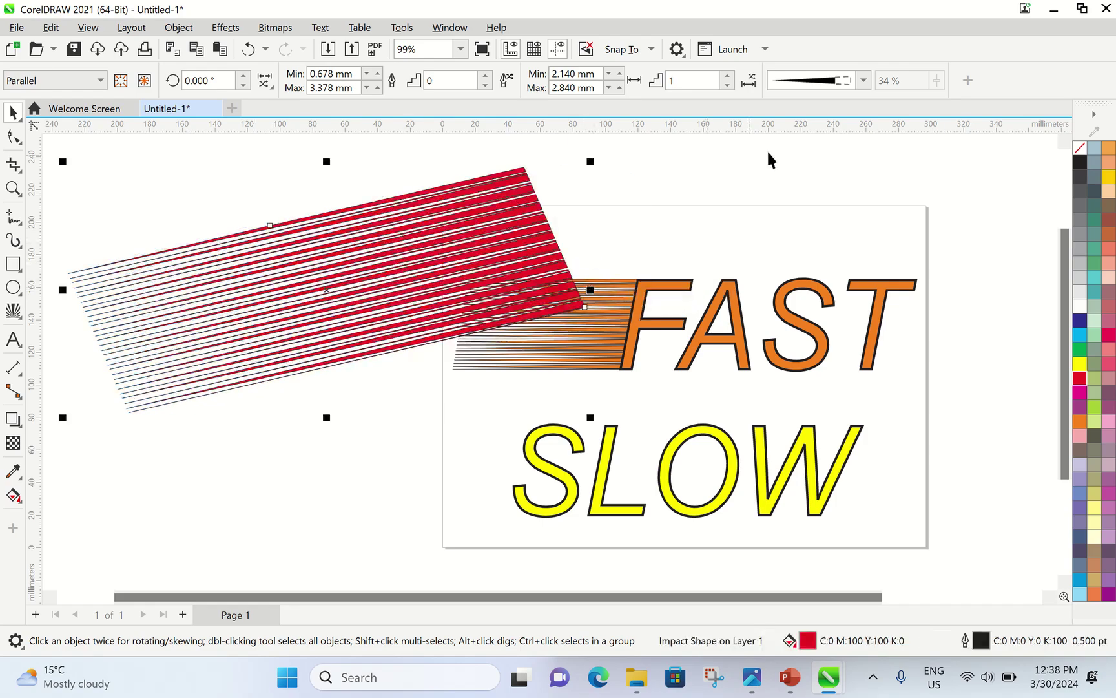
{"action": "left_click", "coordinate": [800, 172]}
{"action": "left_click_drag", "start_coordinate": [381, 237], "coordinate": [739, 406]}
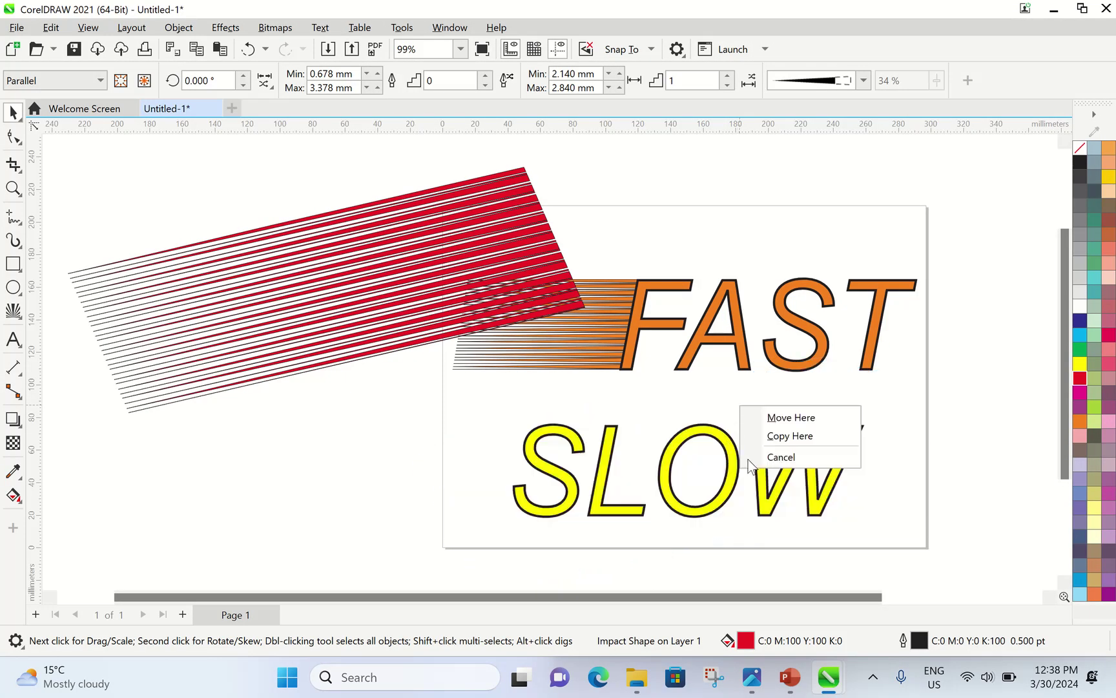
{"action": "left_click", "coordinate": [913, 486]}
{"action": "left_click_drag", "start_coordinate": [378, 224], "coordinate": [325, 213]}
{"action": "left_click", "coordinate": [369, 259]}
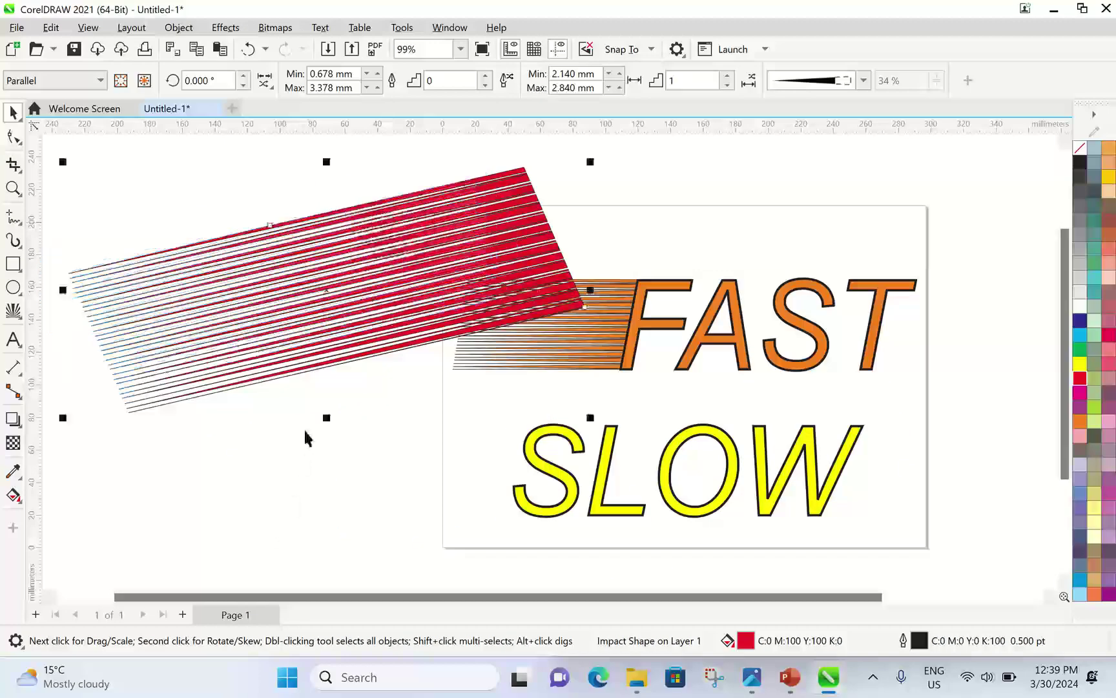
- Stretch the red speed lines downward to about 150% of their height
{"action": "left_click_drag", "start_coordinate": [326, 417], "coordinate": [326, 541]}
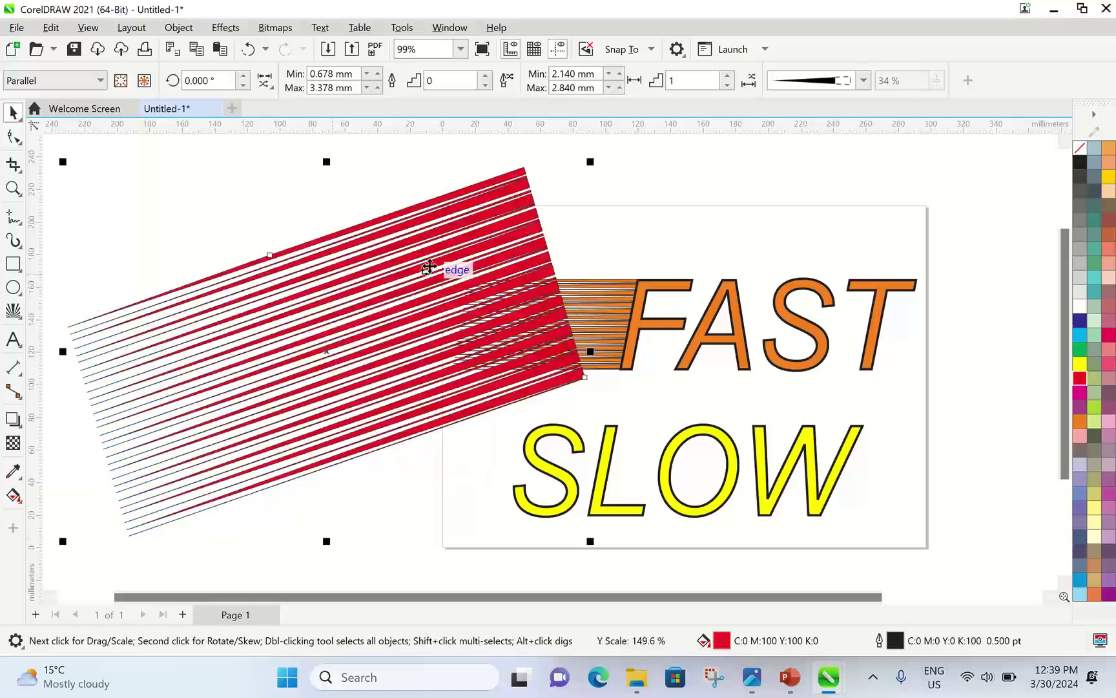
{"action": "left_click_drag", "start_coordinate": [422, 257], "coordinate": [414, 199]}
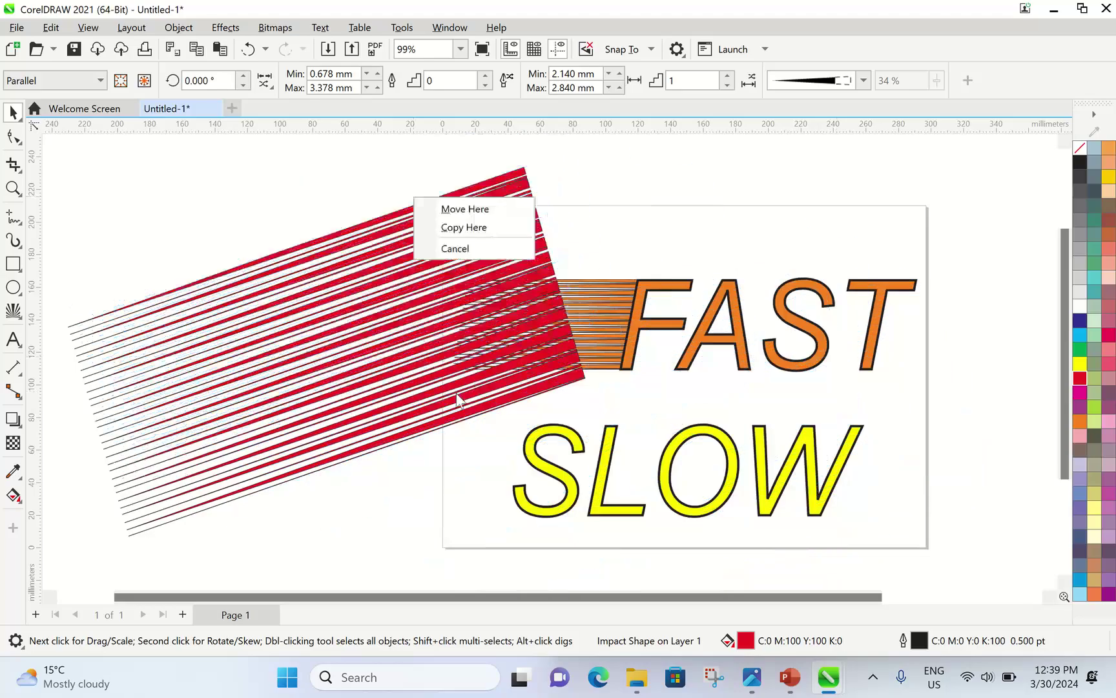
{"action": "left_click", "coordinate": [310, 599]}
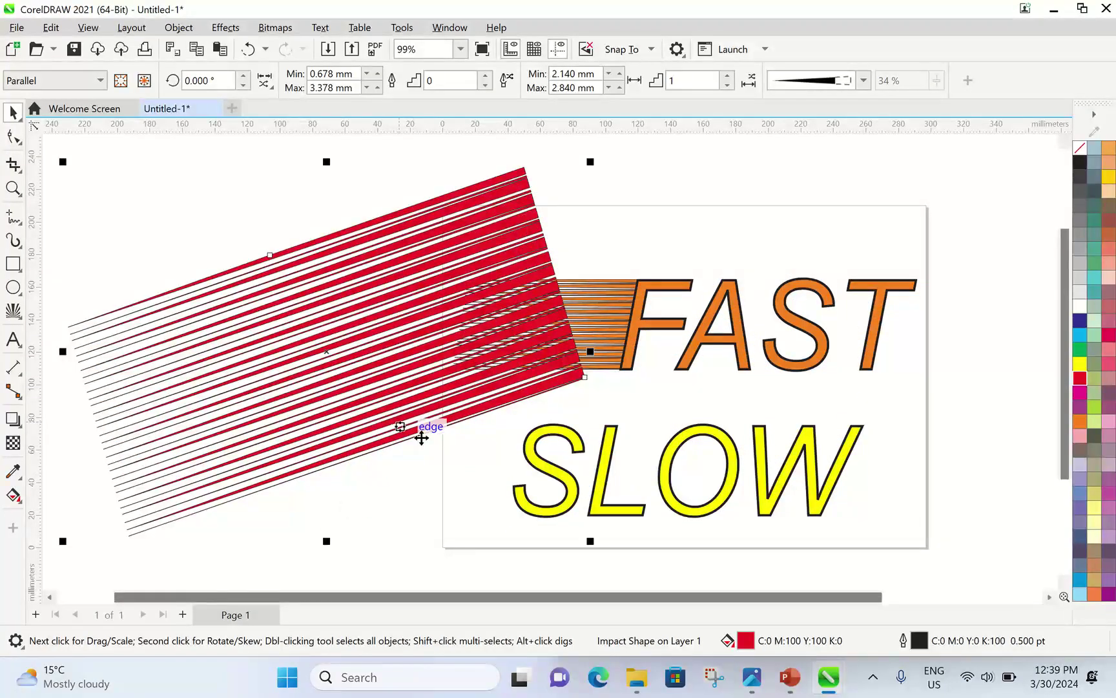
- Try placing the red speed lines inside the word SLOW as a PowerClip, and undo it
{"action": "left_click_drag", "start_coordinate": [491, 414], "coordinate": [825, 514]}
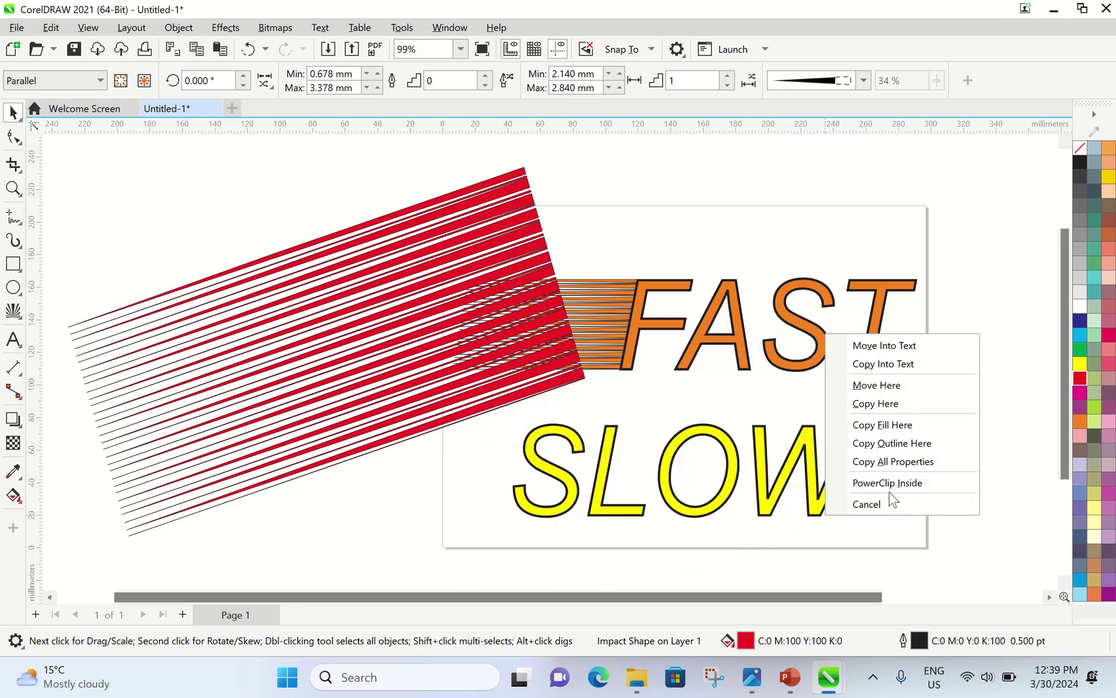
{"action": "left_click", "coordinate": [893, 495]}
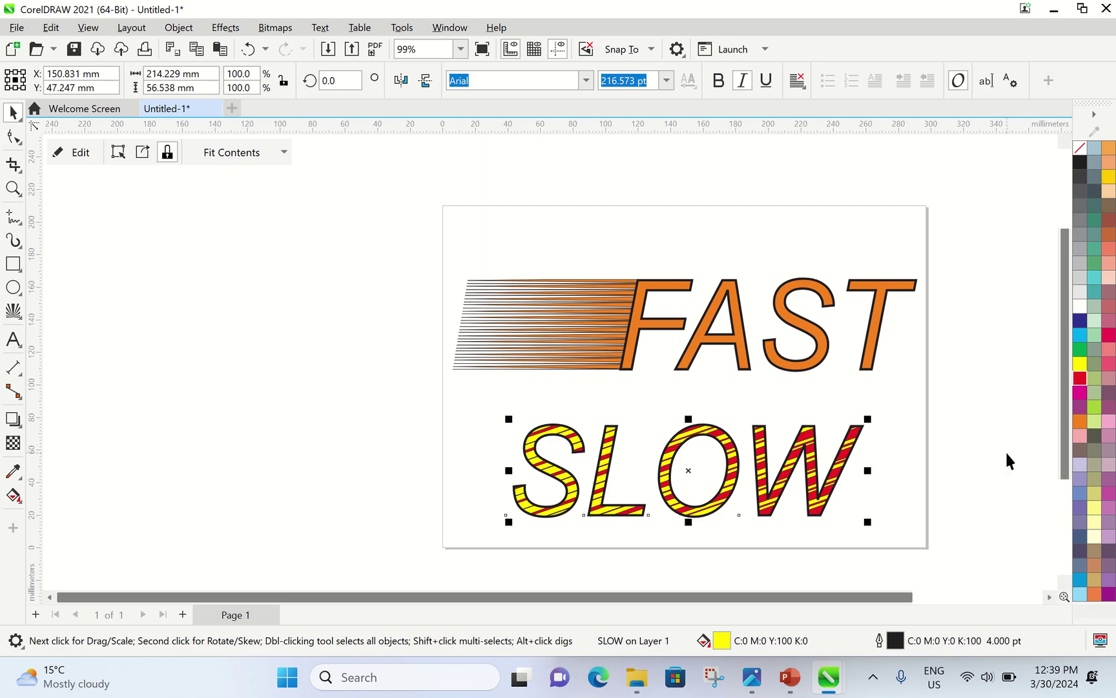
{"action": "left_click", "coordinate": [248, 49]}
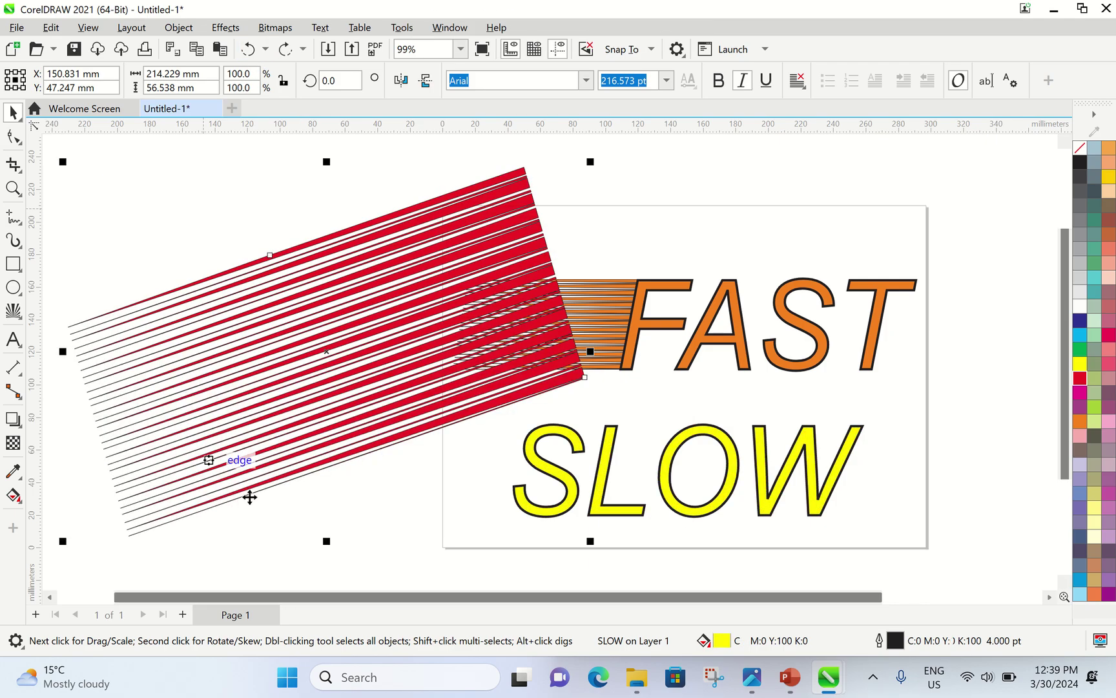
{"action": "left_click", "coordinate": [944, 353]}
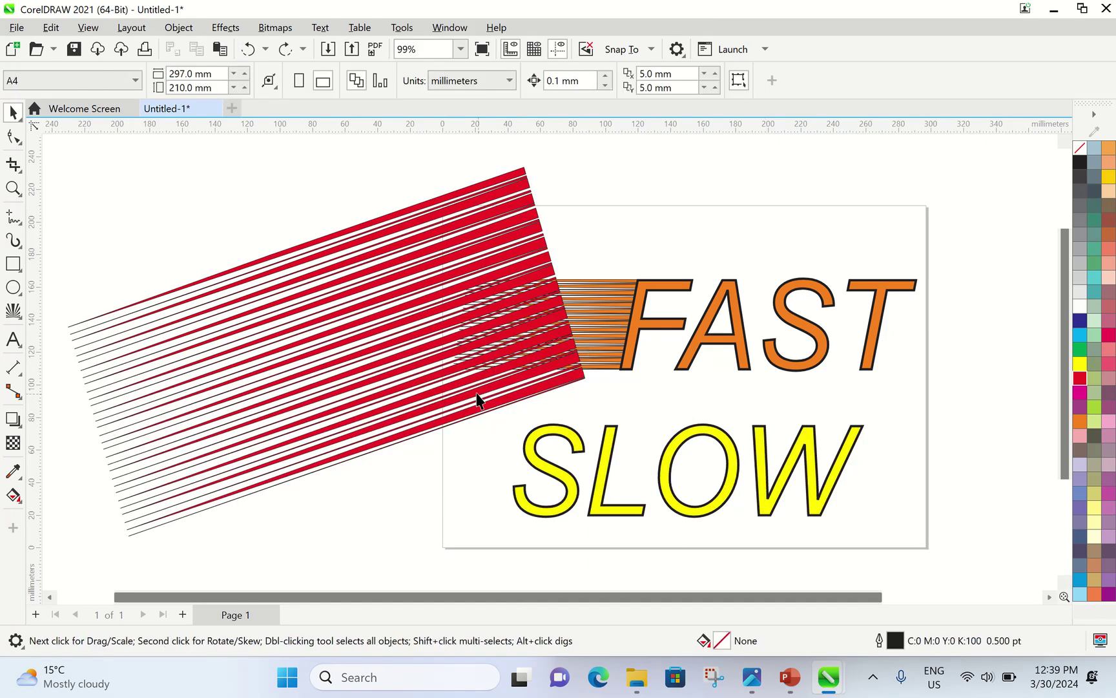
- PowerClip the red speed lines inside the yellow SLOW text so they form diagonal stripes in the letters
{"action": "left_click", "coordinate": [455, 429]}
{"action": "right_click", "coordinate": [457, 427]}
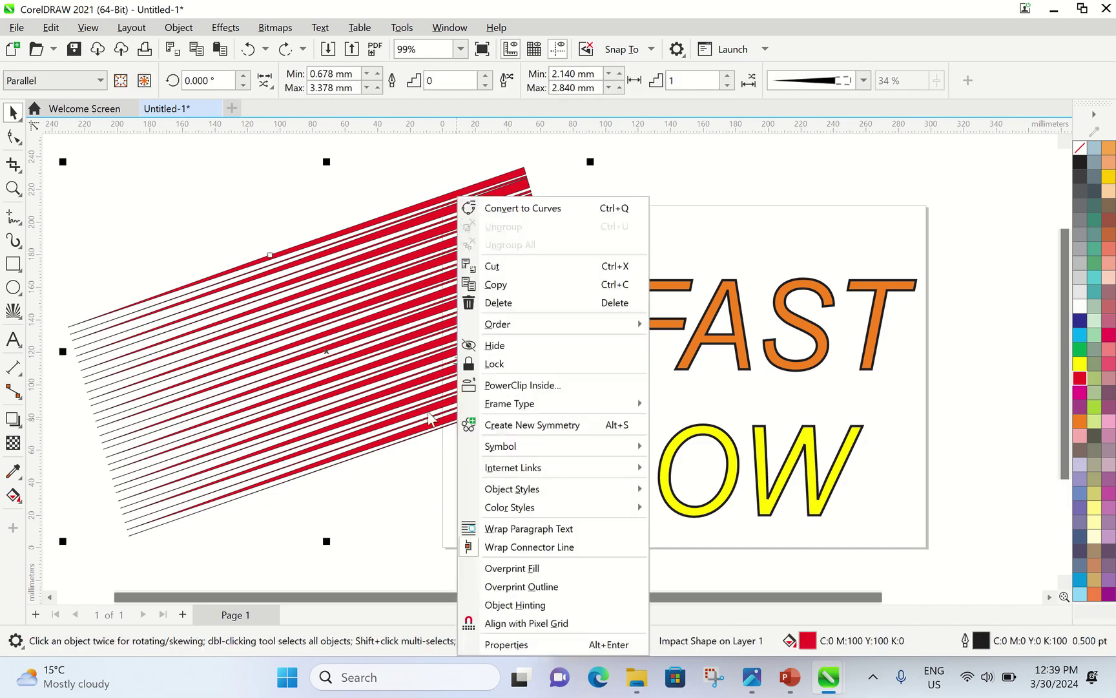
{"action": "left_click", "coordinate": [429, 419]}
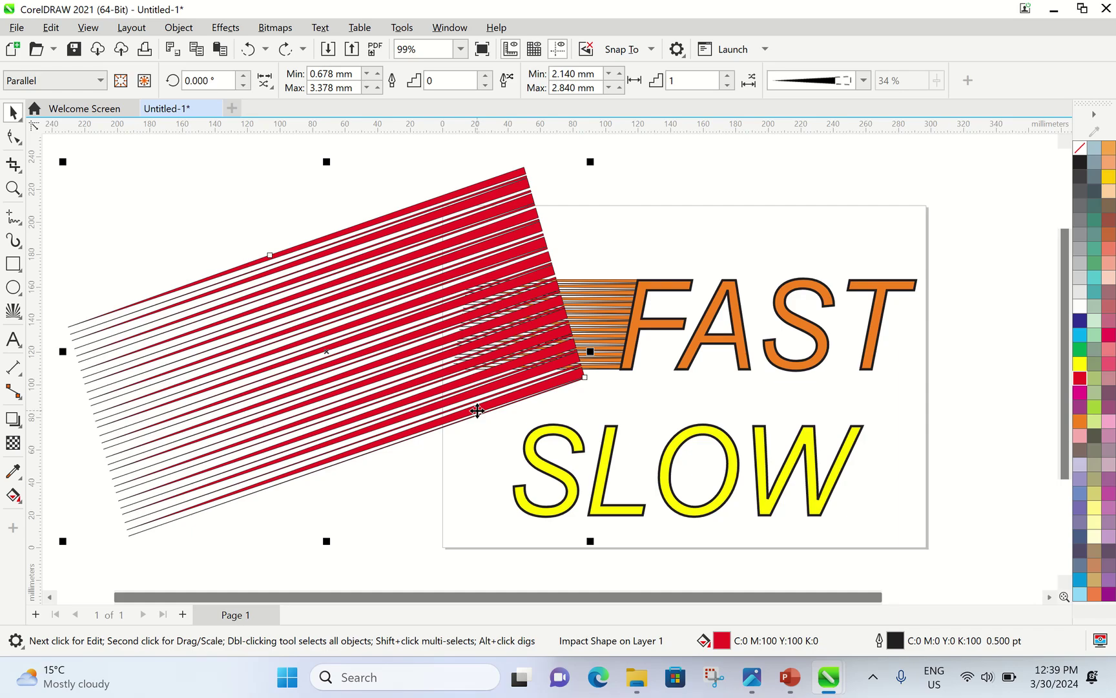
{"action": "left_click_drag", "start_coordinate": [476, 411], "coordinate": [834, 521]}
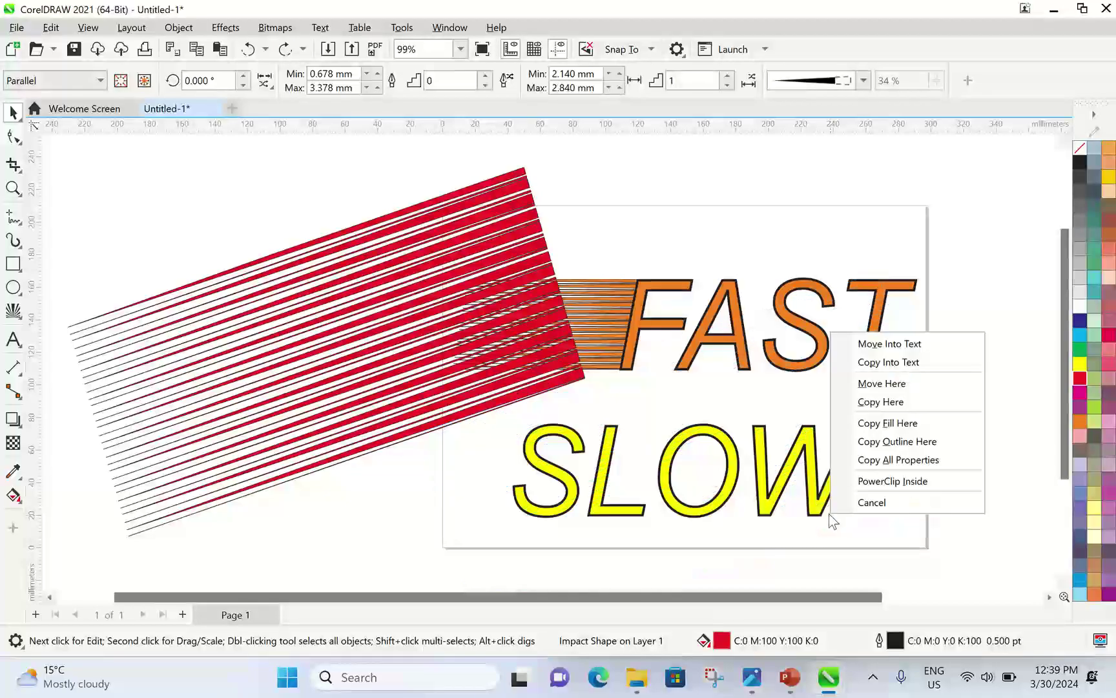
{"action": "left_click", "coordinate": [872, 482]}
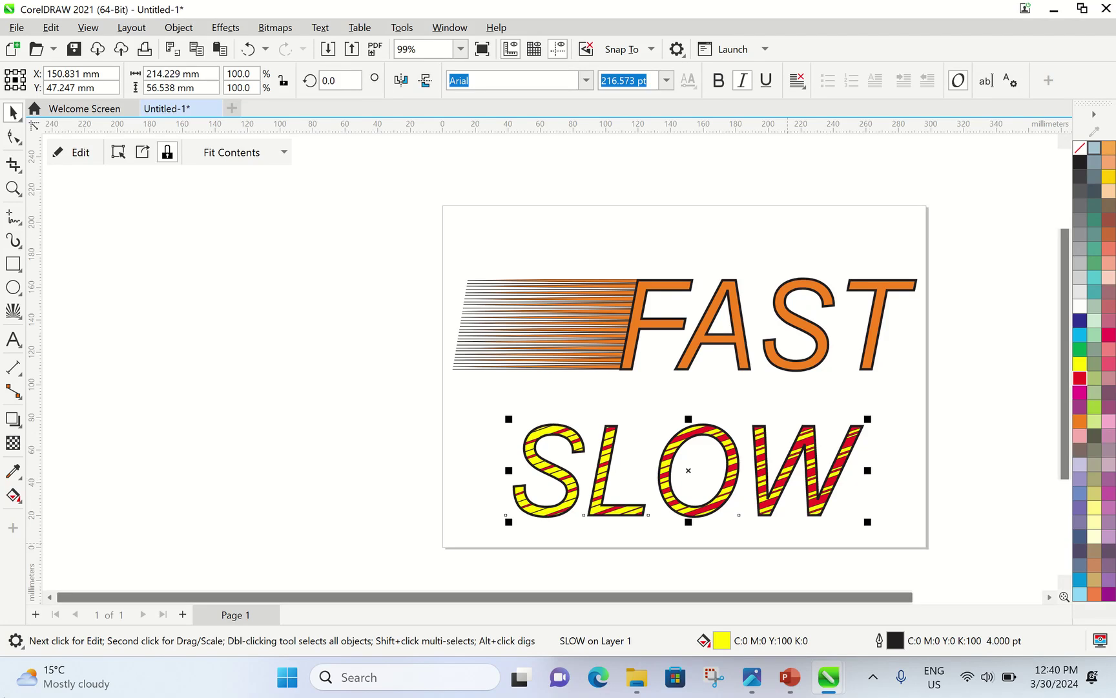
- Add a page frame rectangle covering the full 297 by 210 mm page
{"action": "left_click", "coordinate": [99, 203]}
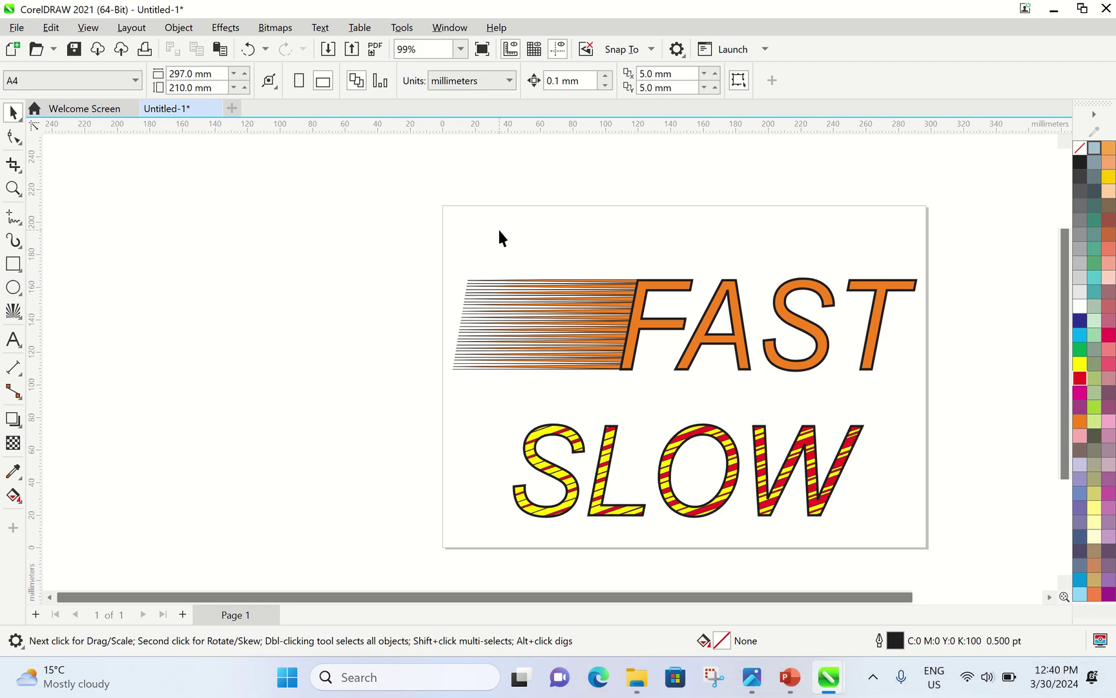
{"action": "double_click", "coordinate": [15, 267]}
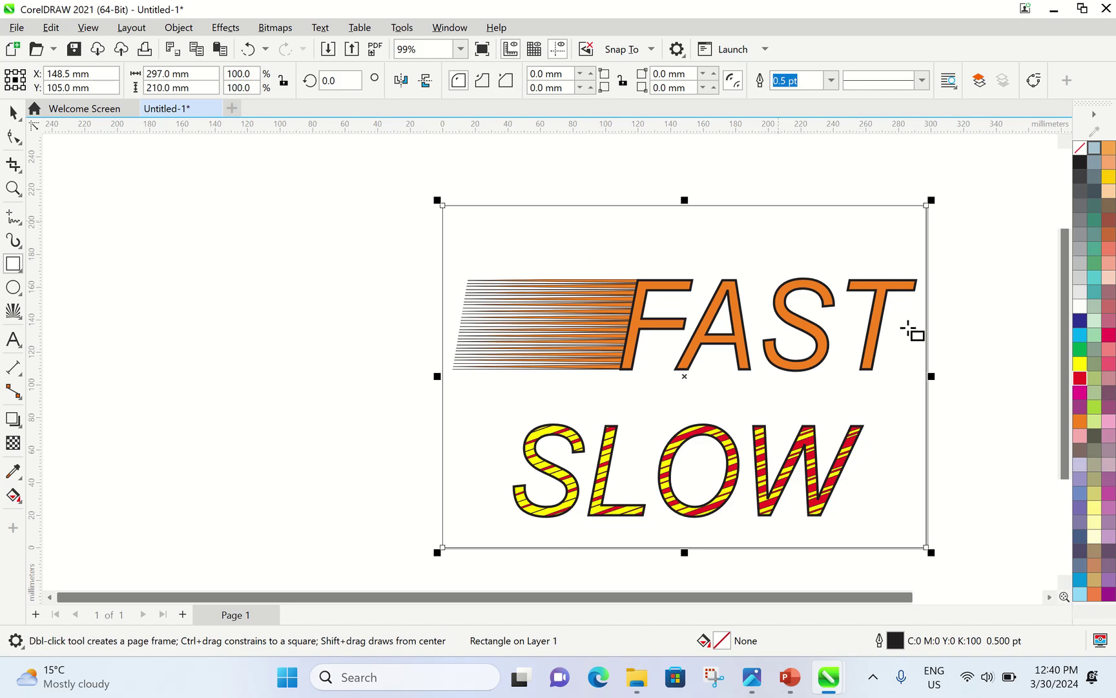
- Fill the page frame rectangle with Dark Green (C20 M0 Y0 K80) and compare it with the reference image
{"action": "left_click", "coordinate": [13, 112]}
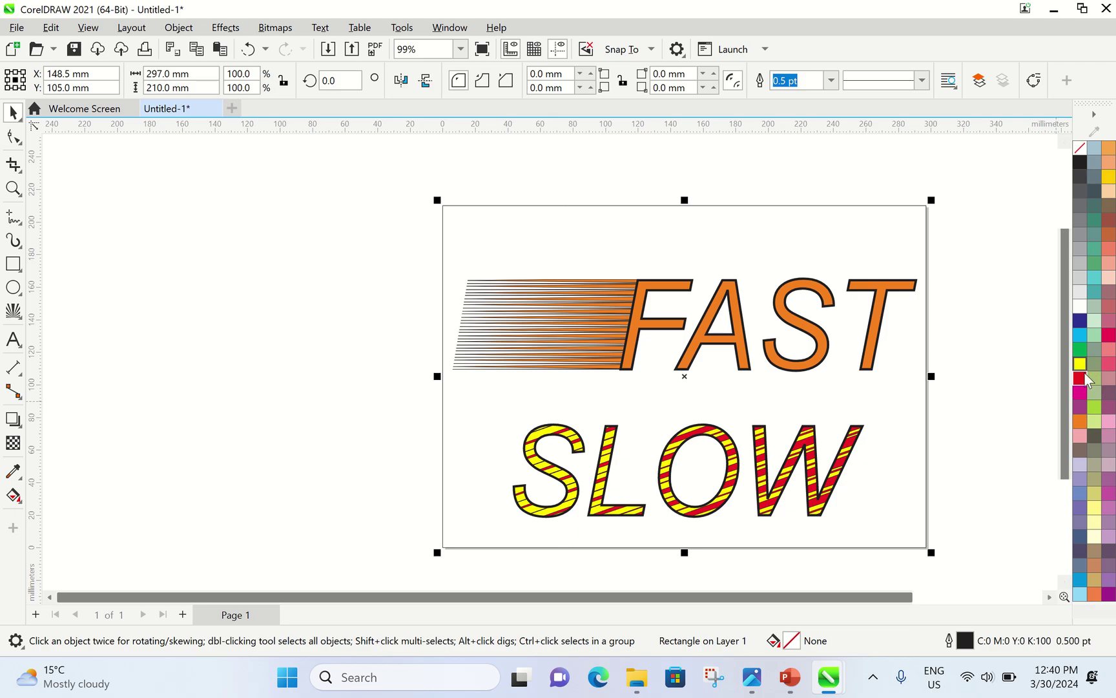
{"action": "left_click", "coordinate": [1092, 194]}
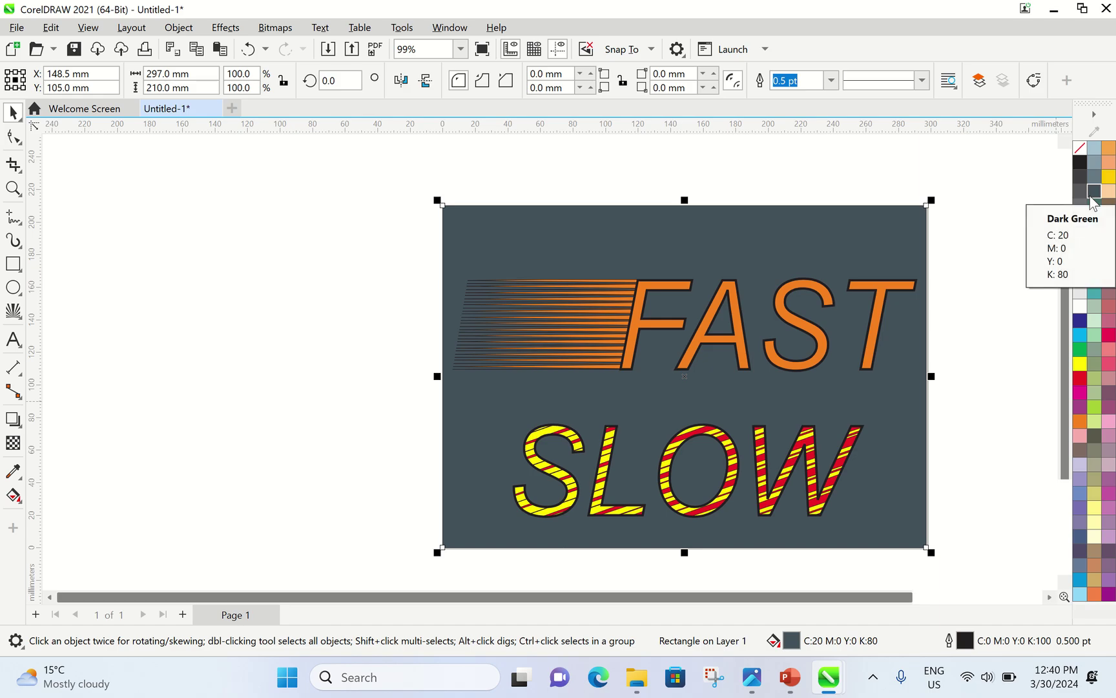
{"action": "left_click", "coordinate": [753, 677]}
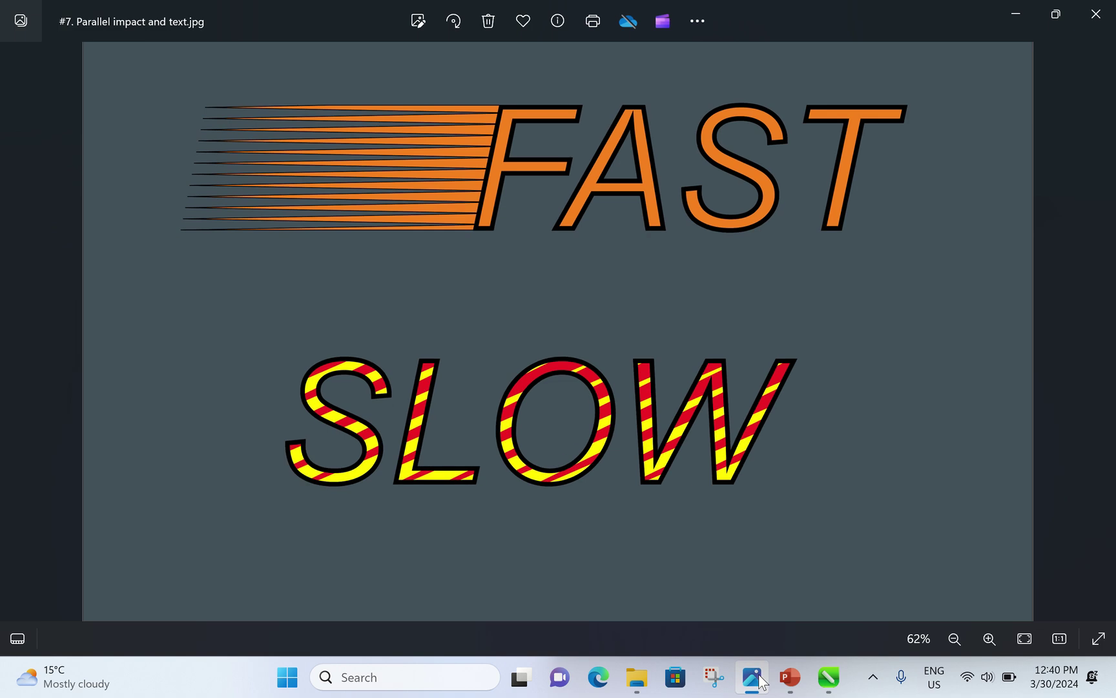
{"action": "left_click", "coordinate": [760, 680]}
{"action": "left_click", "coordinate": [312, 138]}
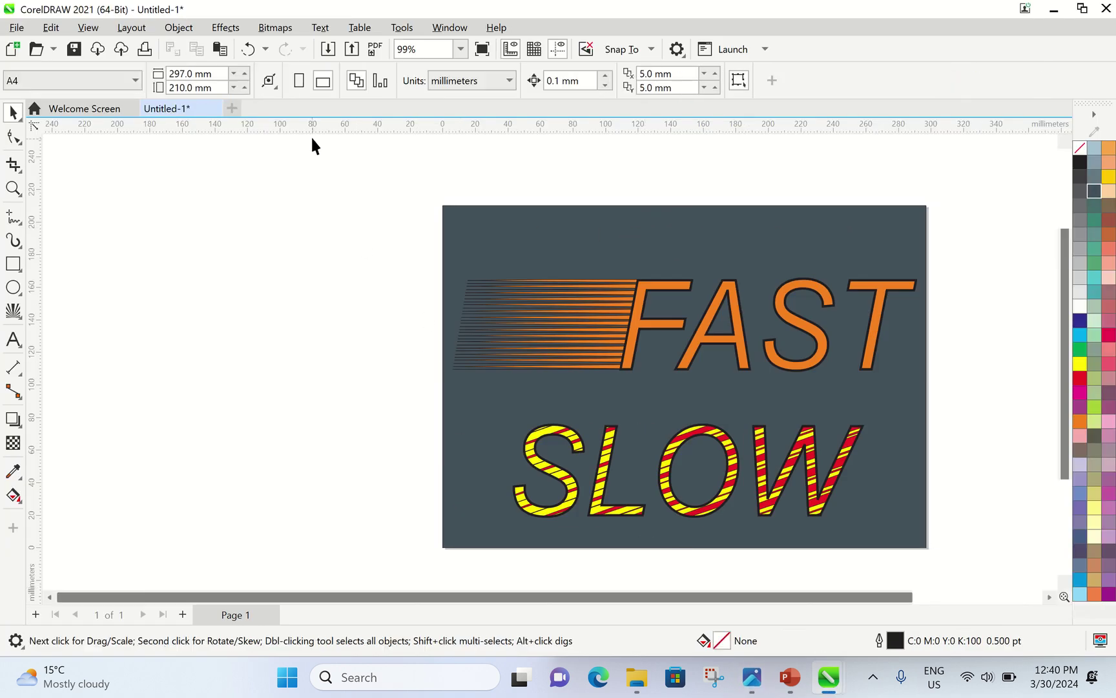
- Try grouping the background with both words, moving the group off the page and centring it back, and undo it all
{"action": "left_click_drag", "start_coordinate": [345, 151], "coordinate": [967, 576]}
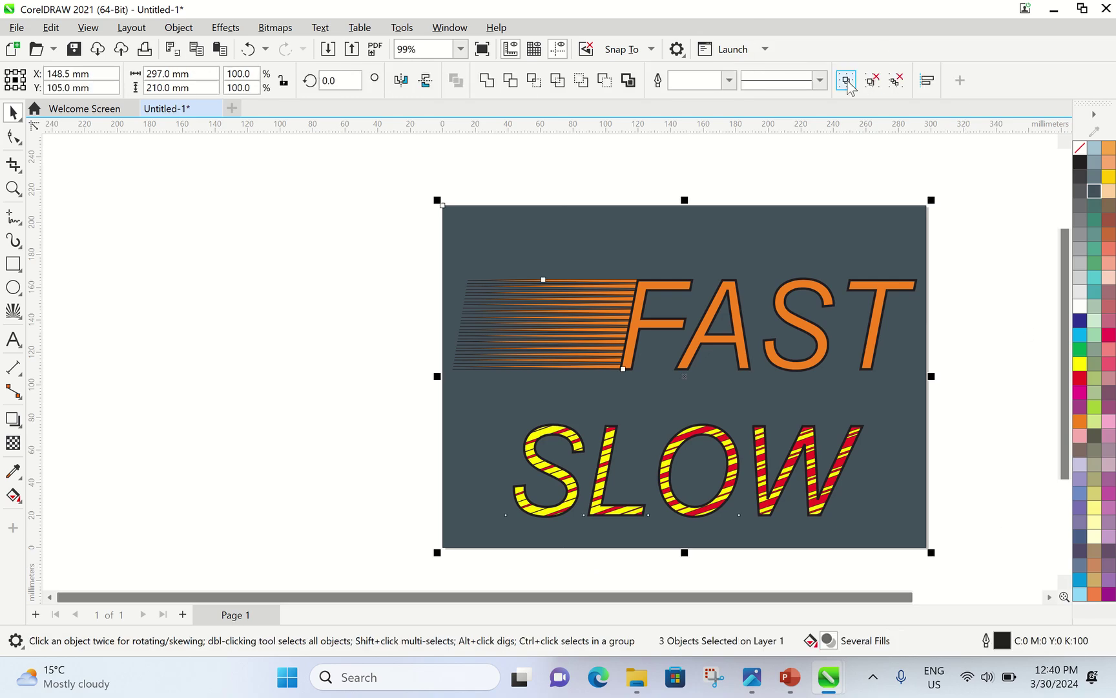
{"action": "left_click", "coordinate": [870, 82]}
{"action": "left_click", "coordinate": [976, 276]}
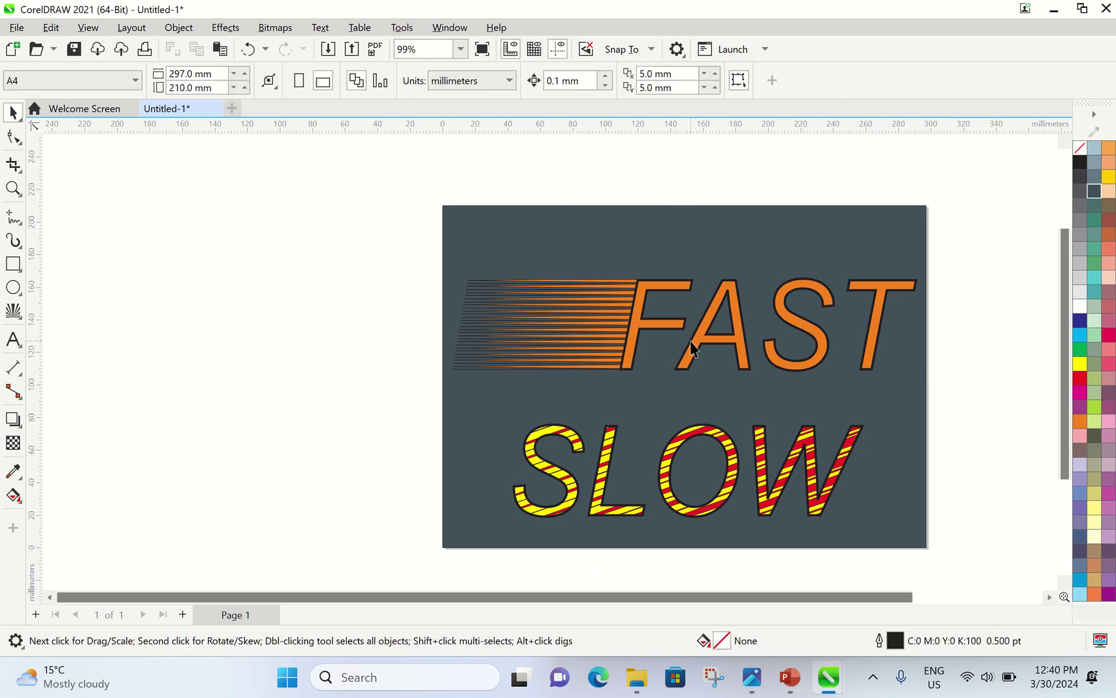
{"action": "left_click", "coordinate": [691, 349]}
{"action": "left_click_drag", "start_coordinate": [691, 349], "coordinate": [291, 311]}
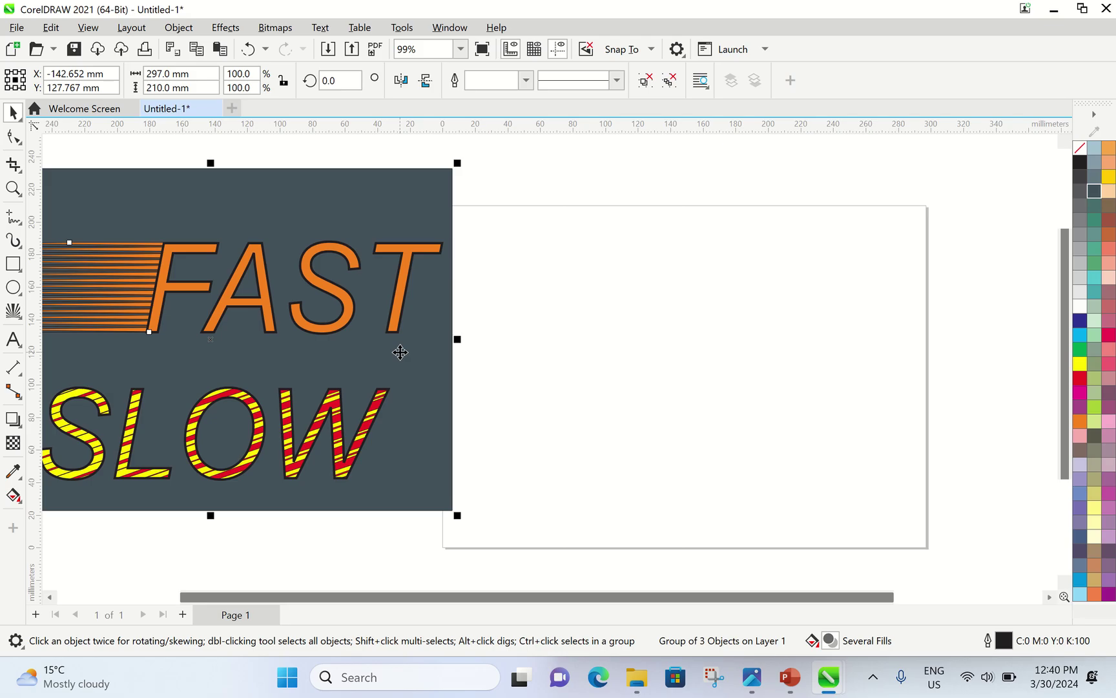
{"action": "key", "text": "p"}
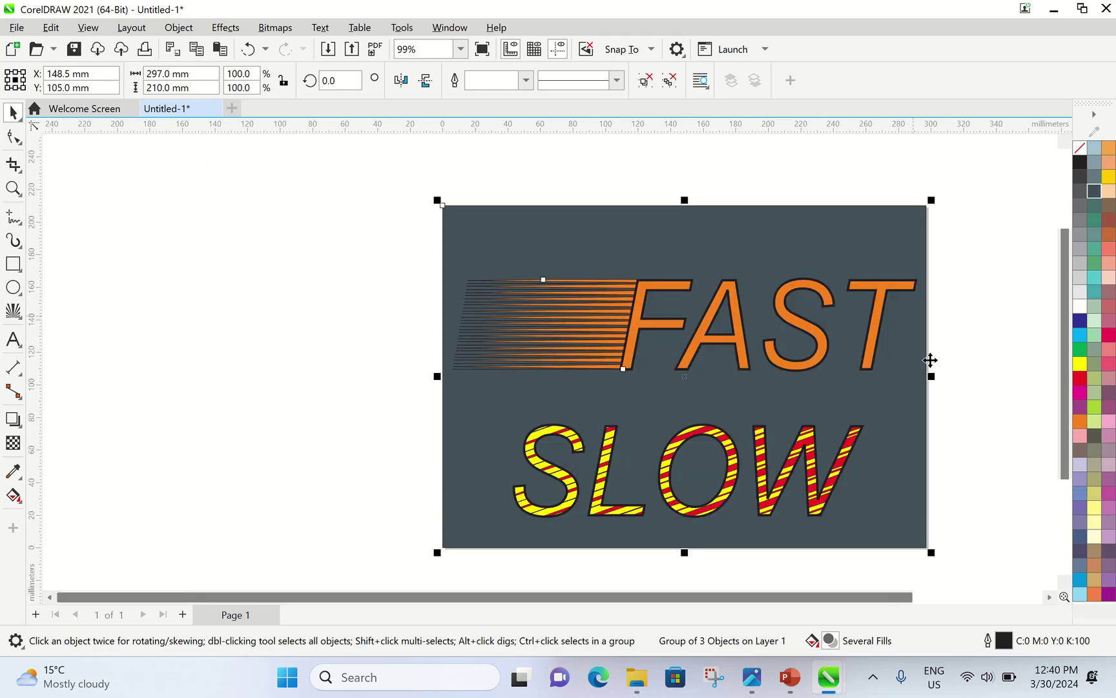
{"action": "left_click", "coordinate": [981, 383]}
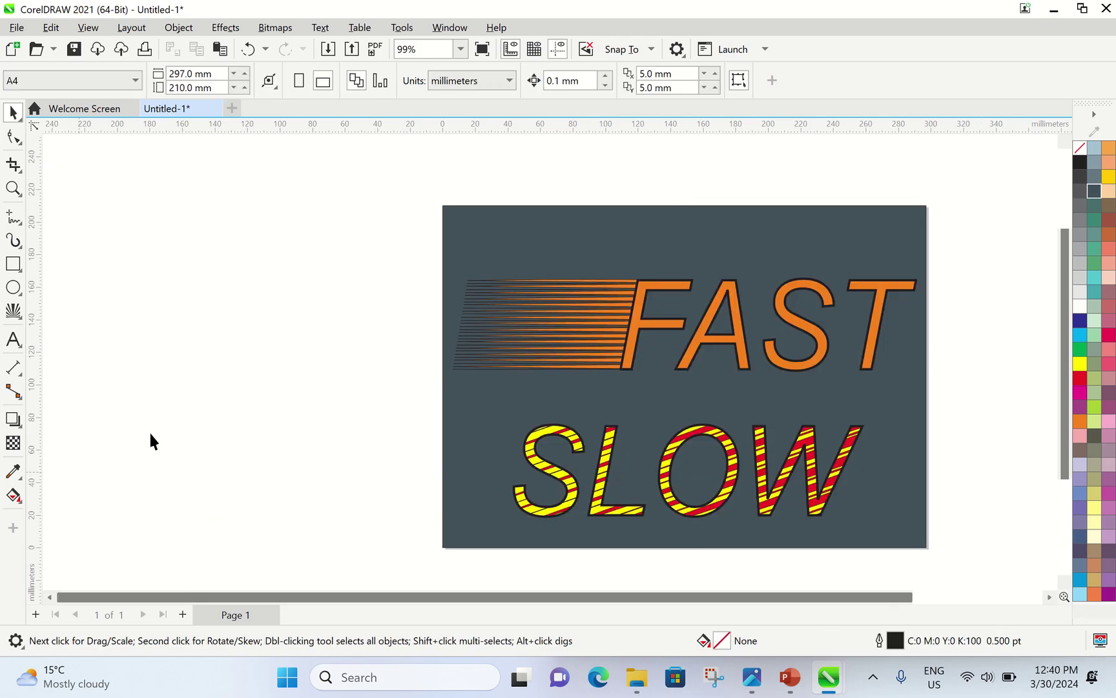
{"action": "left_click", "coordinate": [254, 55]}
{"action": "left_click", "coordinate": [248, 53]}
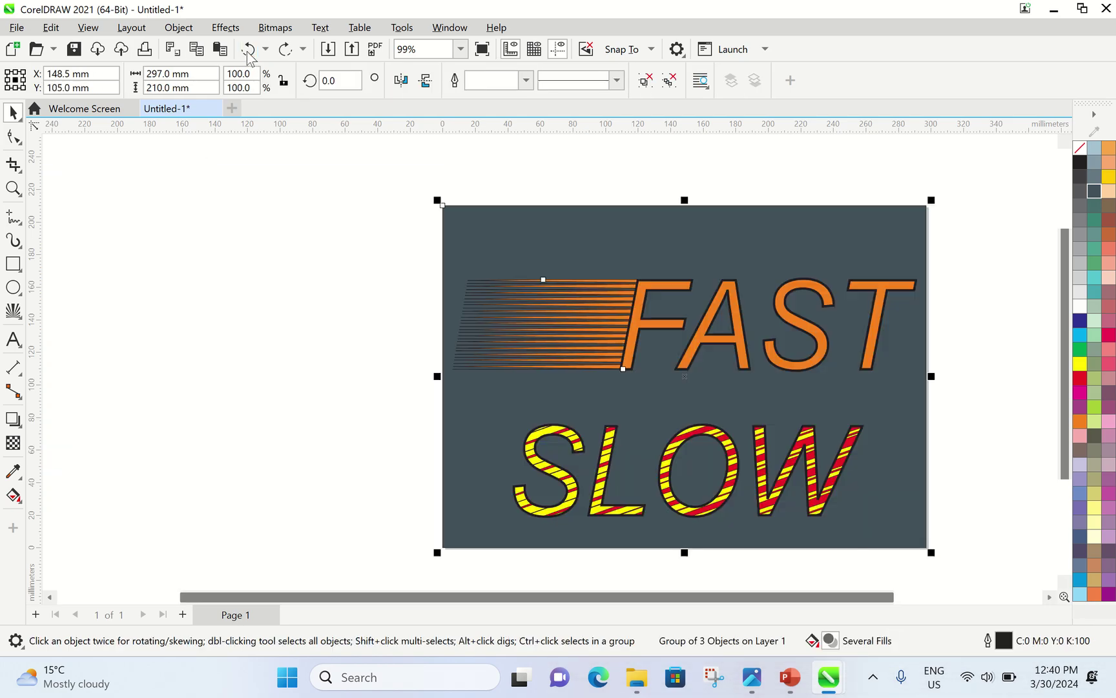
{"action": "left_click", "coordinate": [249, 50]}
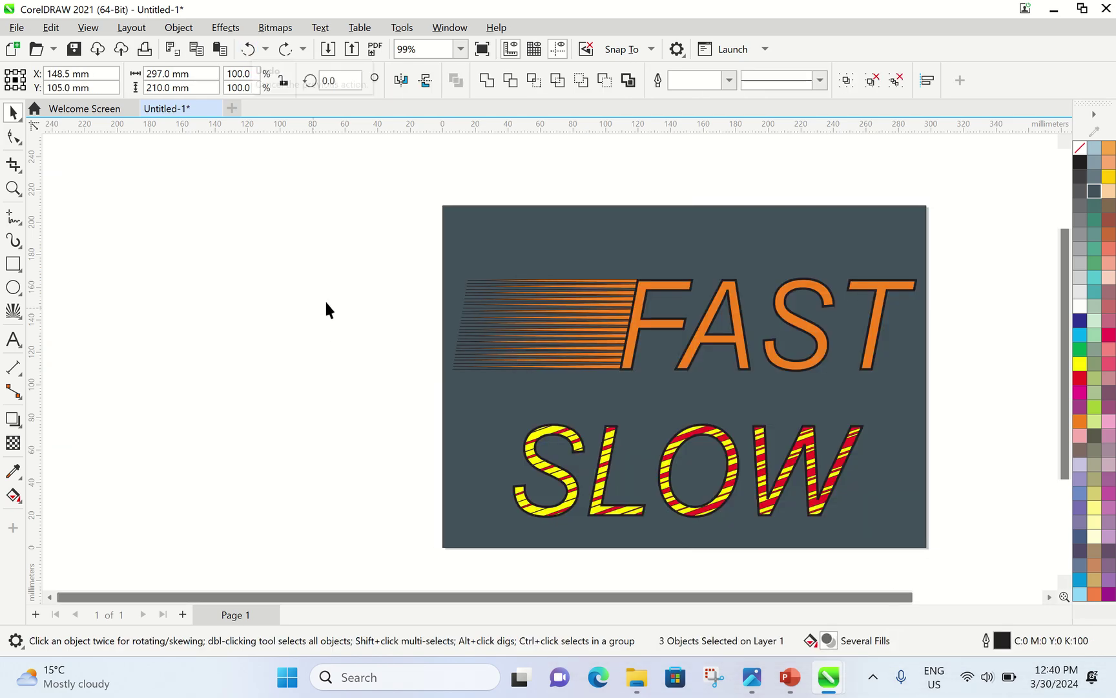
- Group the FAST artwork with the striped SLOW text and centre the group on the page
{"action": "left_click", "coordinate": [550, 303]}
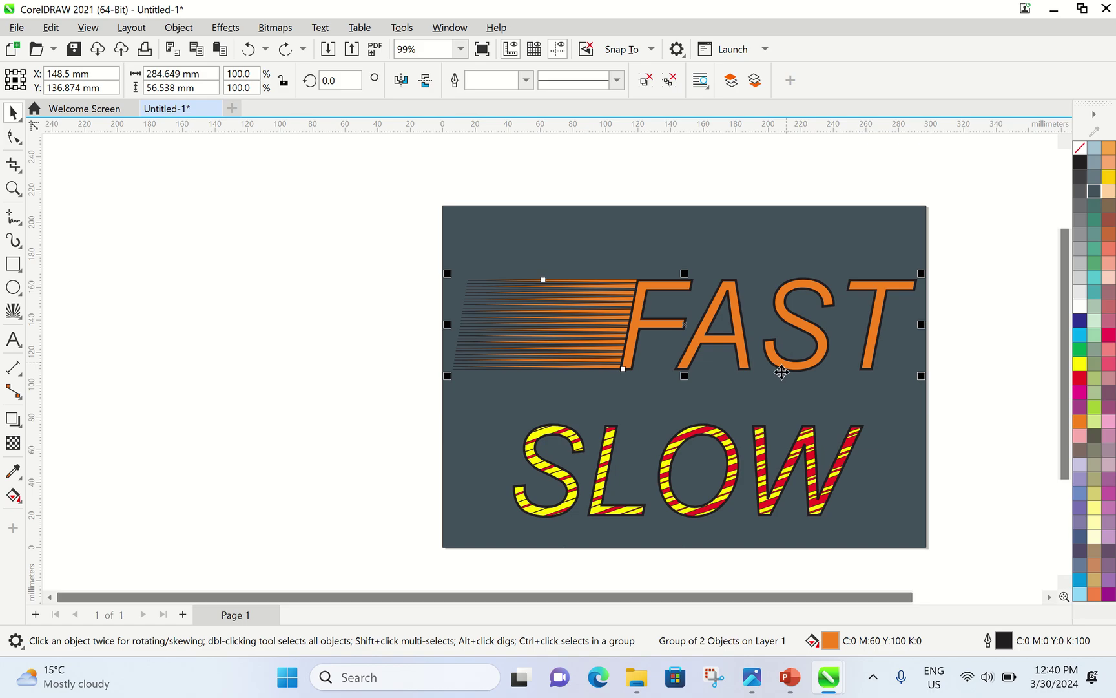
{"action": "left_click", "coordinate": [731, 453], "text": "shift"}
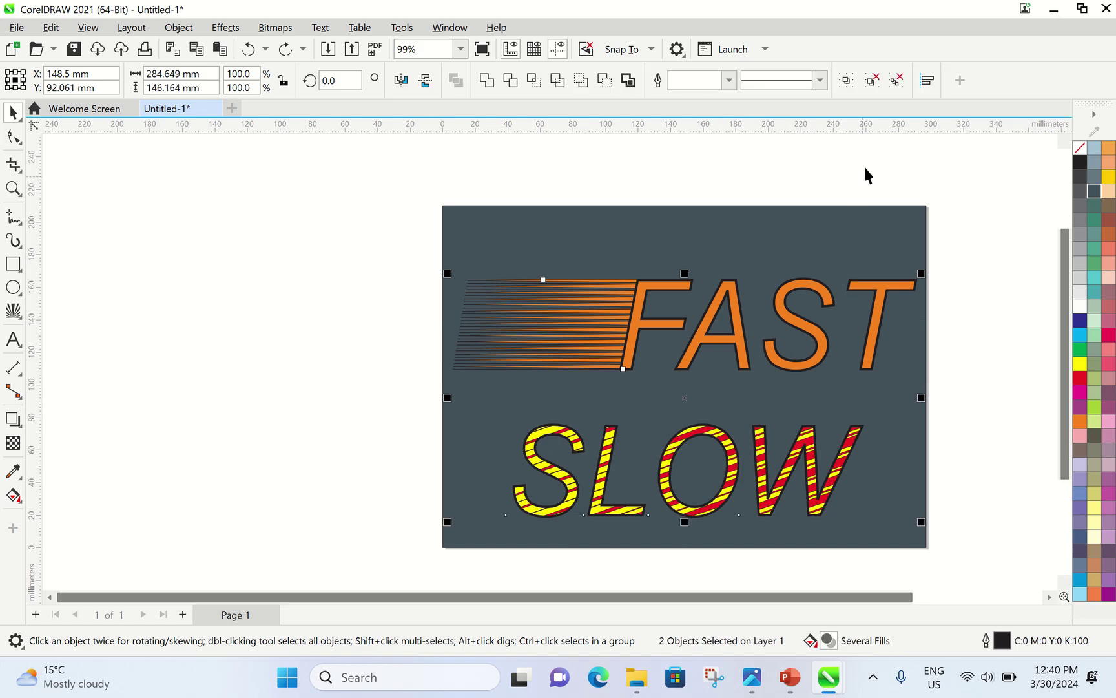
{"action": "left_click", "coordinate": [847, 82]}
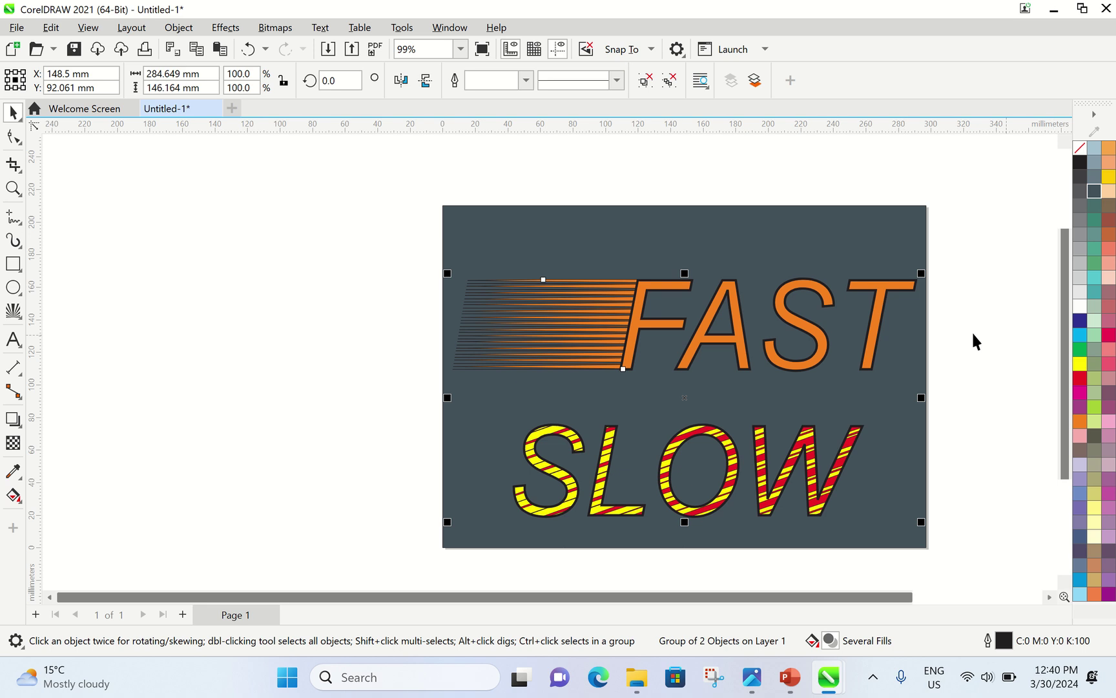
{"action": "key", "text": "p"}
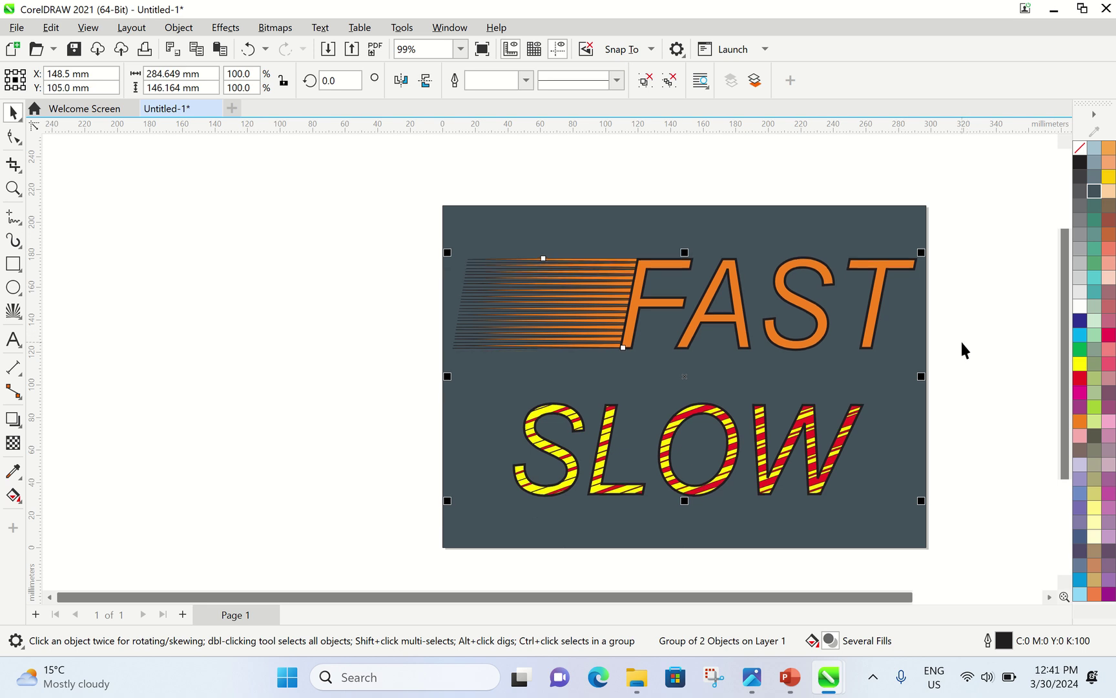
{"action": "left_click", "coordinate": [961, 347]}
- Group the centred words with the dark green background and compare the artwork with the reference image
{"action": "left_click_drag", "start_coordinate": [393, 170], "coordinate": [1000, 568]}
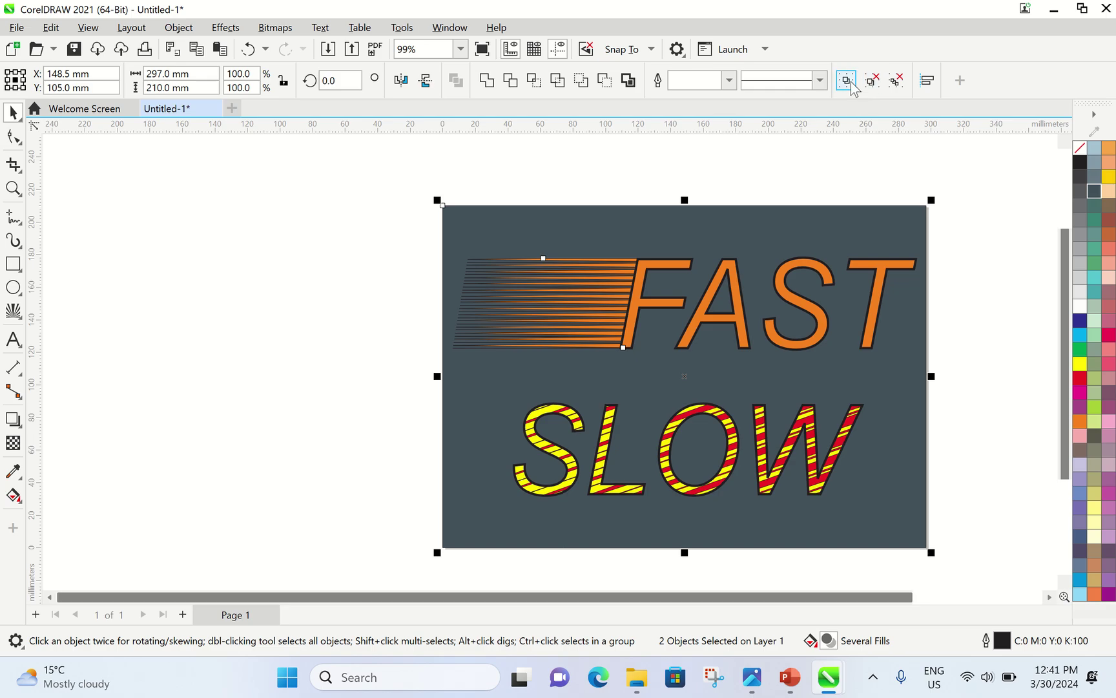
{"action": "left_click", "coordinate": [959, 204]}
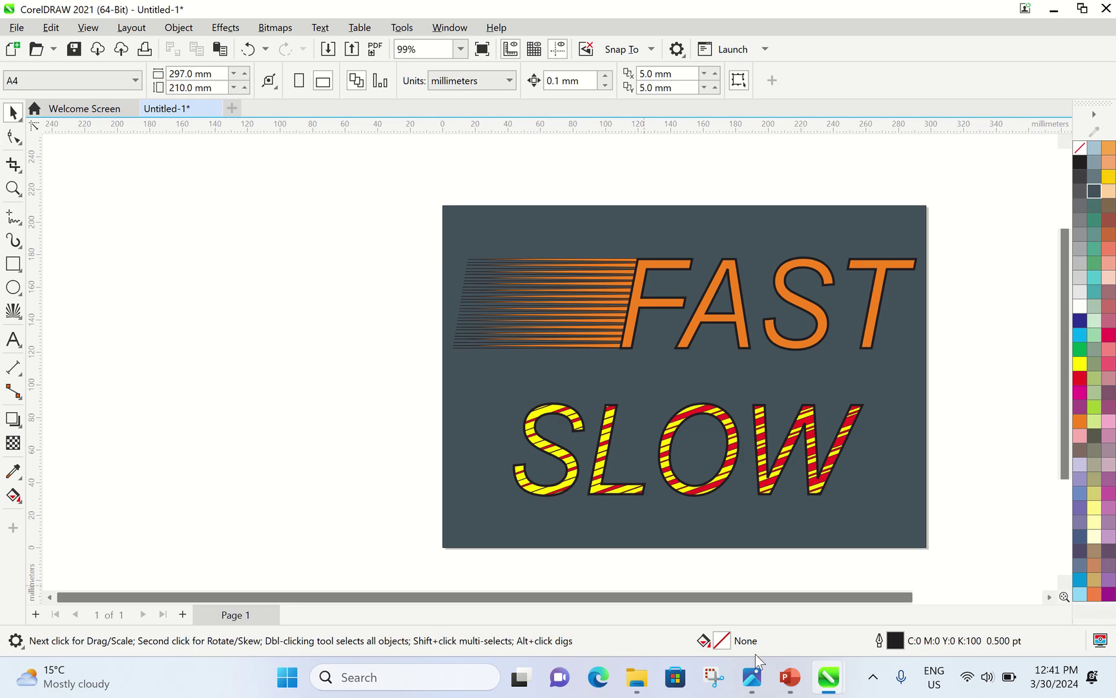
{"action": "left_click", "coordinate": [756, 673]}
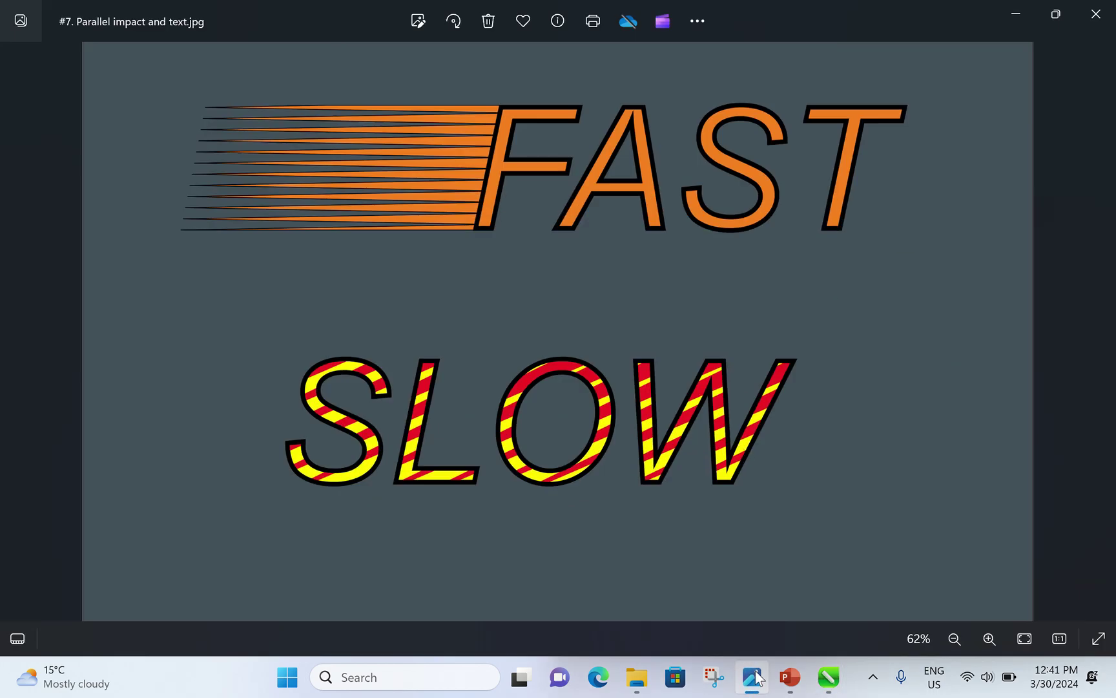
{"action": "left_click", "coordinate": [755, 673]}
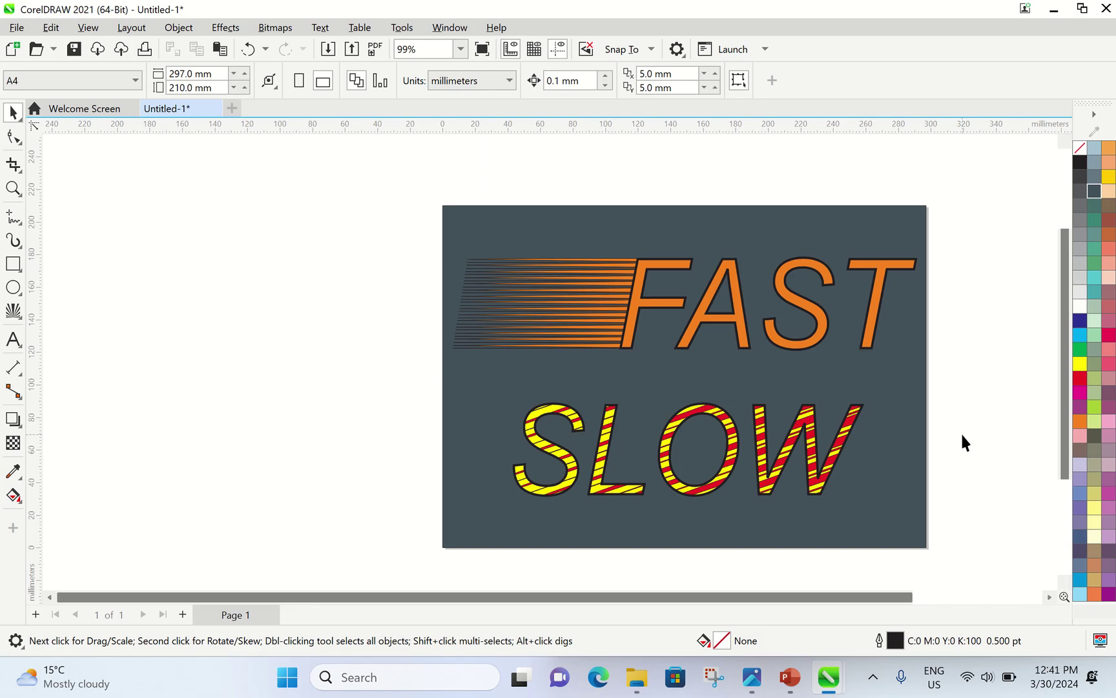
{"action": "mouse_move", "coordinate": [575, 15]}
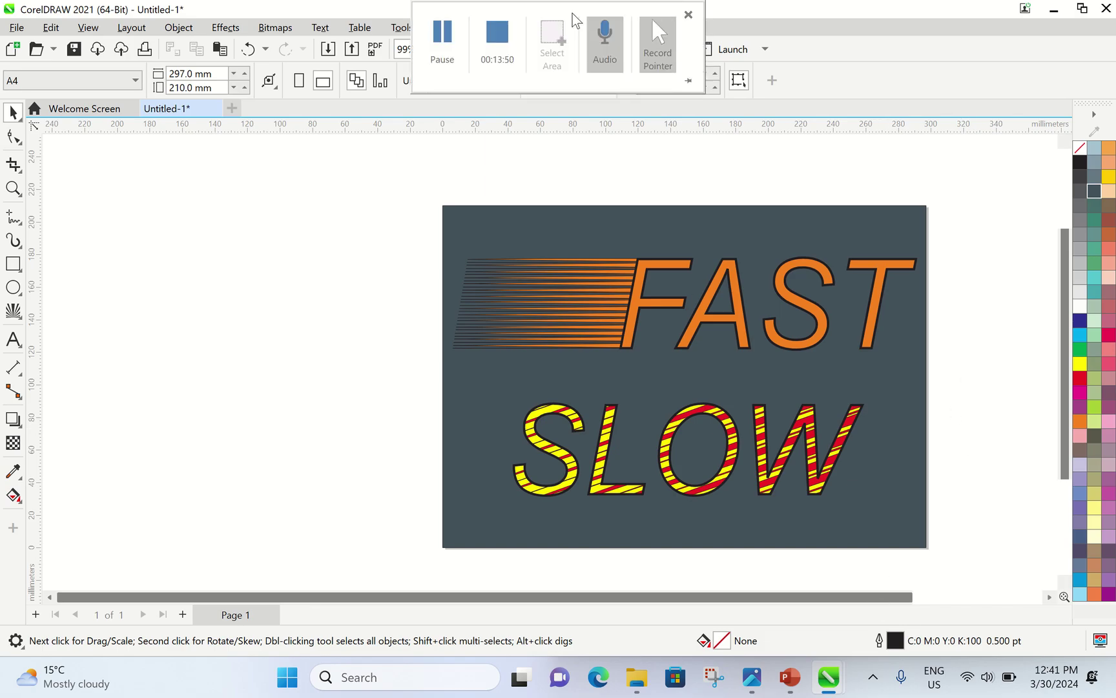